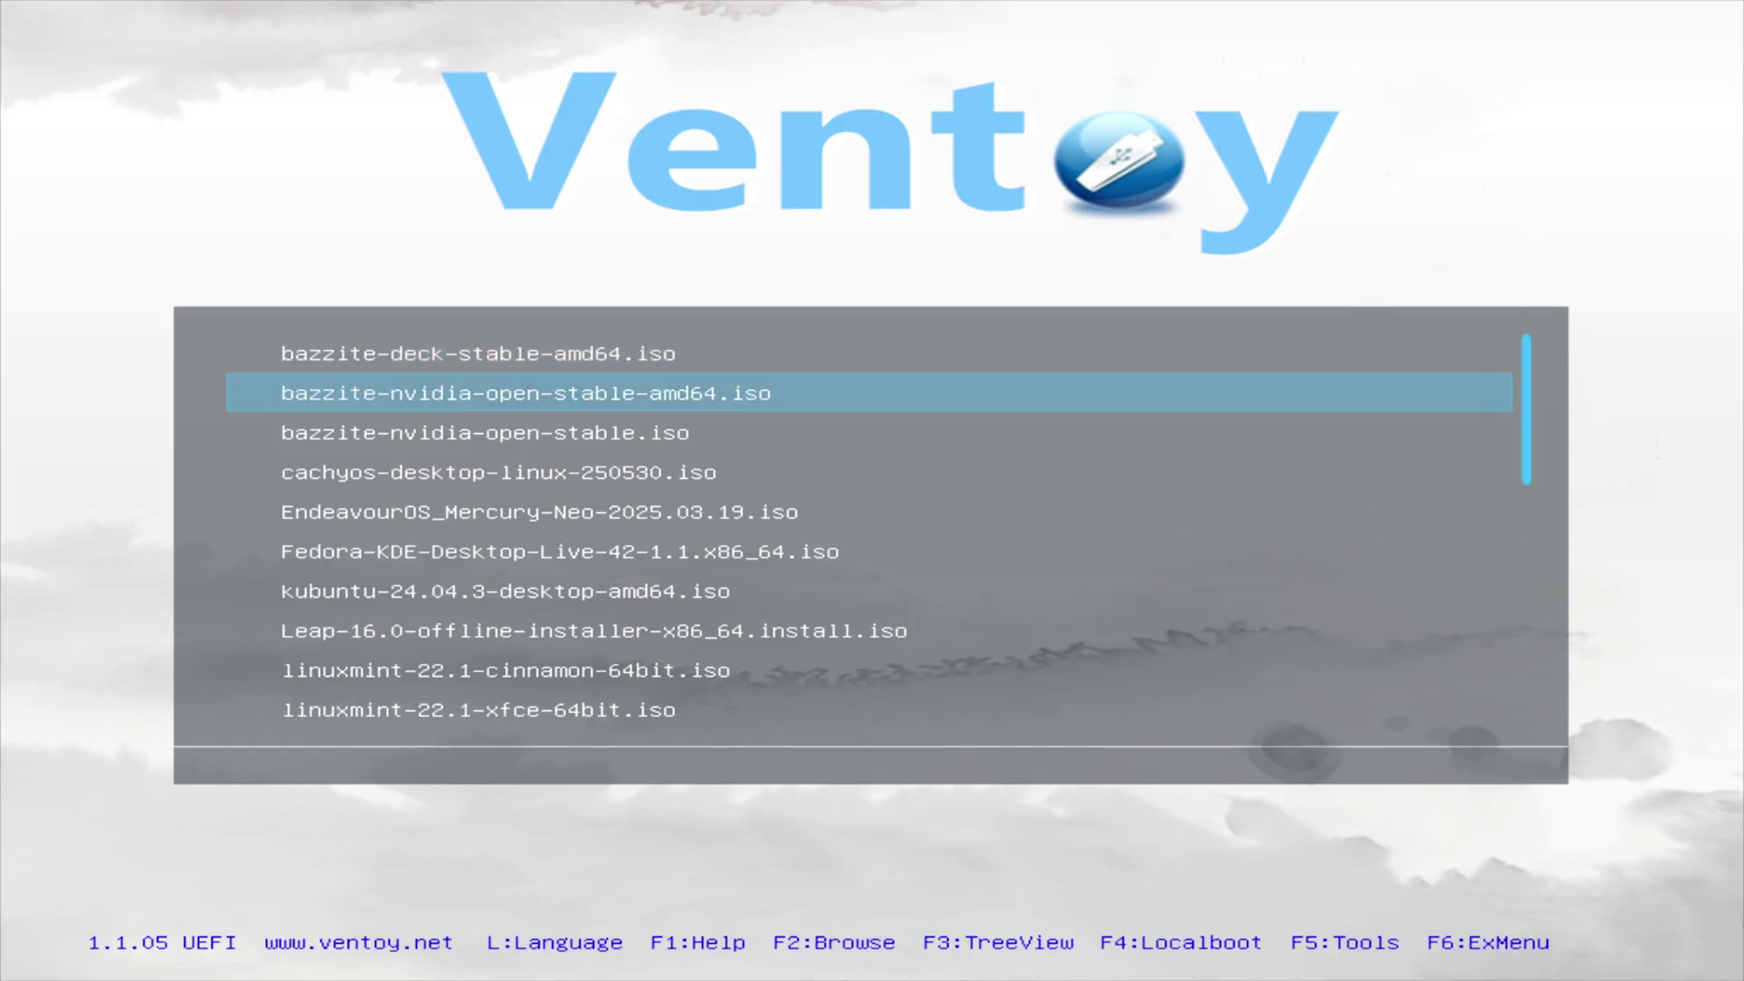
# Step: Highlight the openSUSE-Tumbleweed-DVD ISO in Ventoy's list and bring up its boot mode options
pyautogui.press('Down')
pyautogui.press('Down')
pyautogui.press('Down')
pyautogui.press('Down')
pyautogui.press('Down')
pyautogui.press('Down')
pyautogui.press('Down')
pyautogui.press('Down')
pyautogui.press('Down')
pyautogui.press('Down')
pyautogui.press('Down')
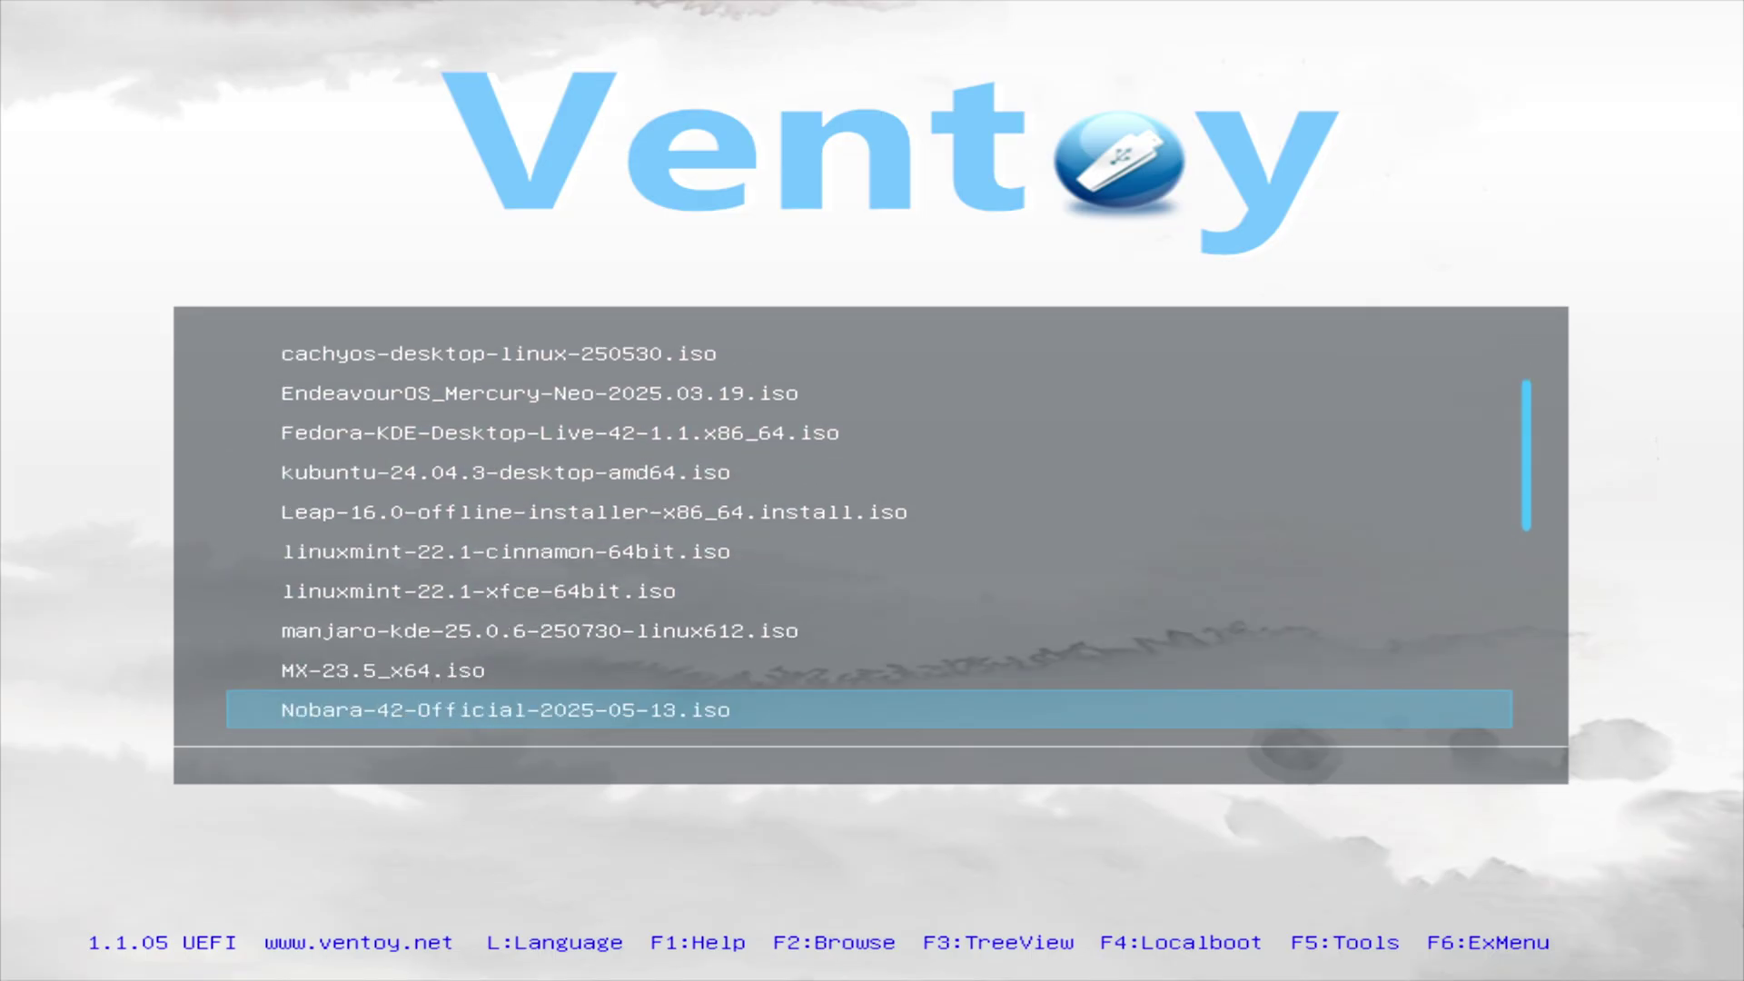
pyautogui.press('Down')
pyautogui.press('Down')
pyautogui.press('Down')
pyautogui.press('Up')
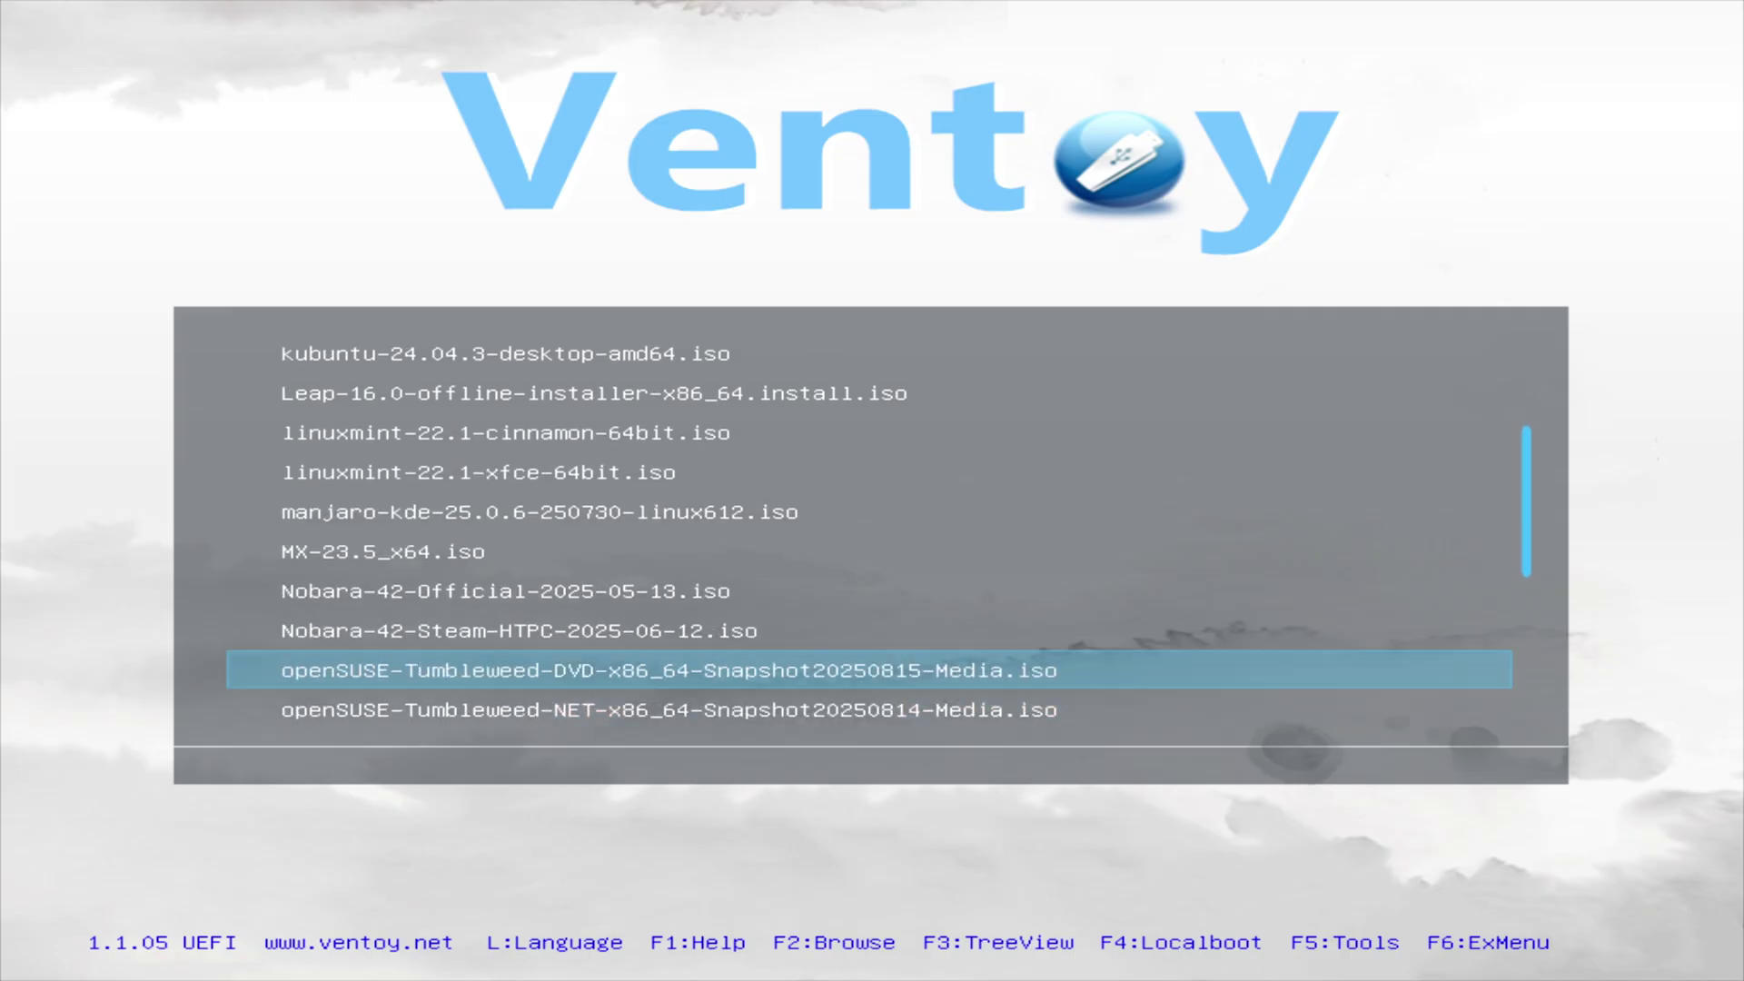
pyautogui.press('Return')
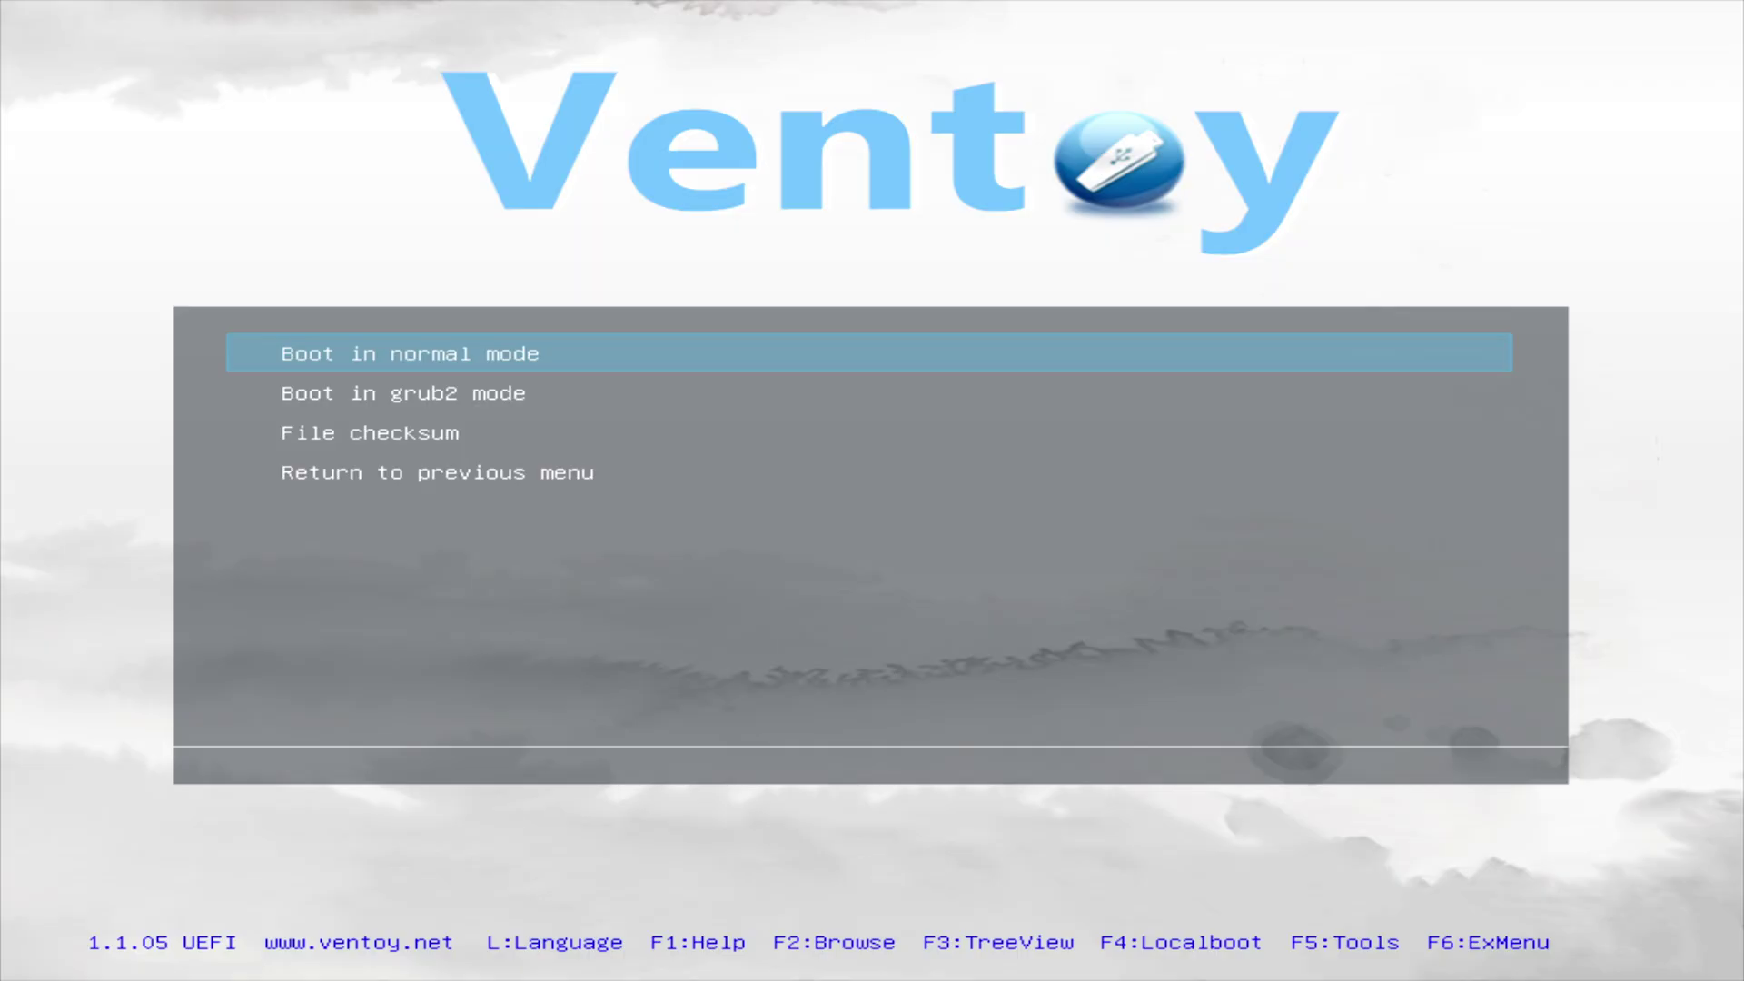
# Step: Boot the DVD in normal mode and choose Installation from the openSUSE GRUB menu
pyautogui.press('Return')
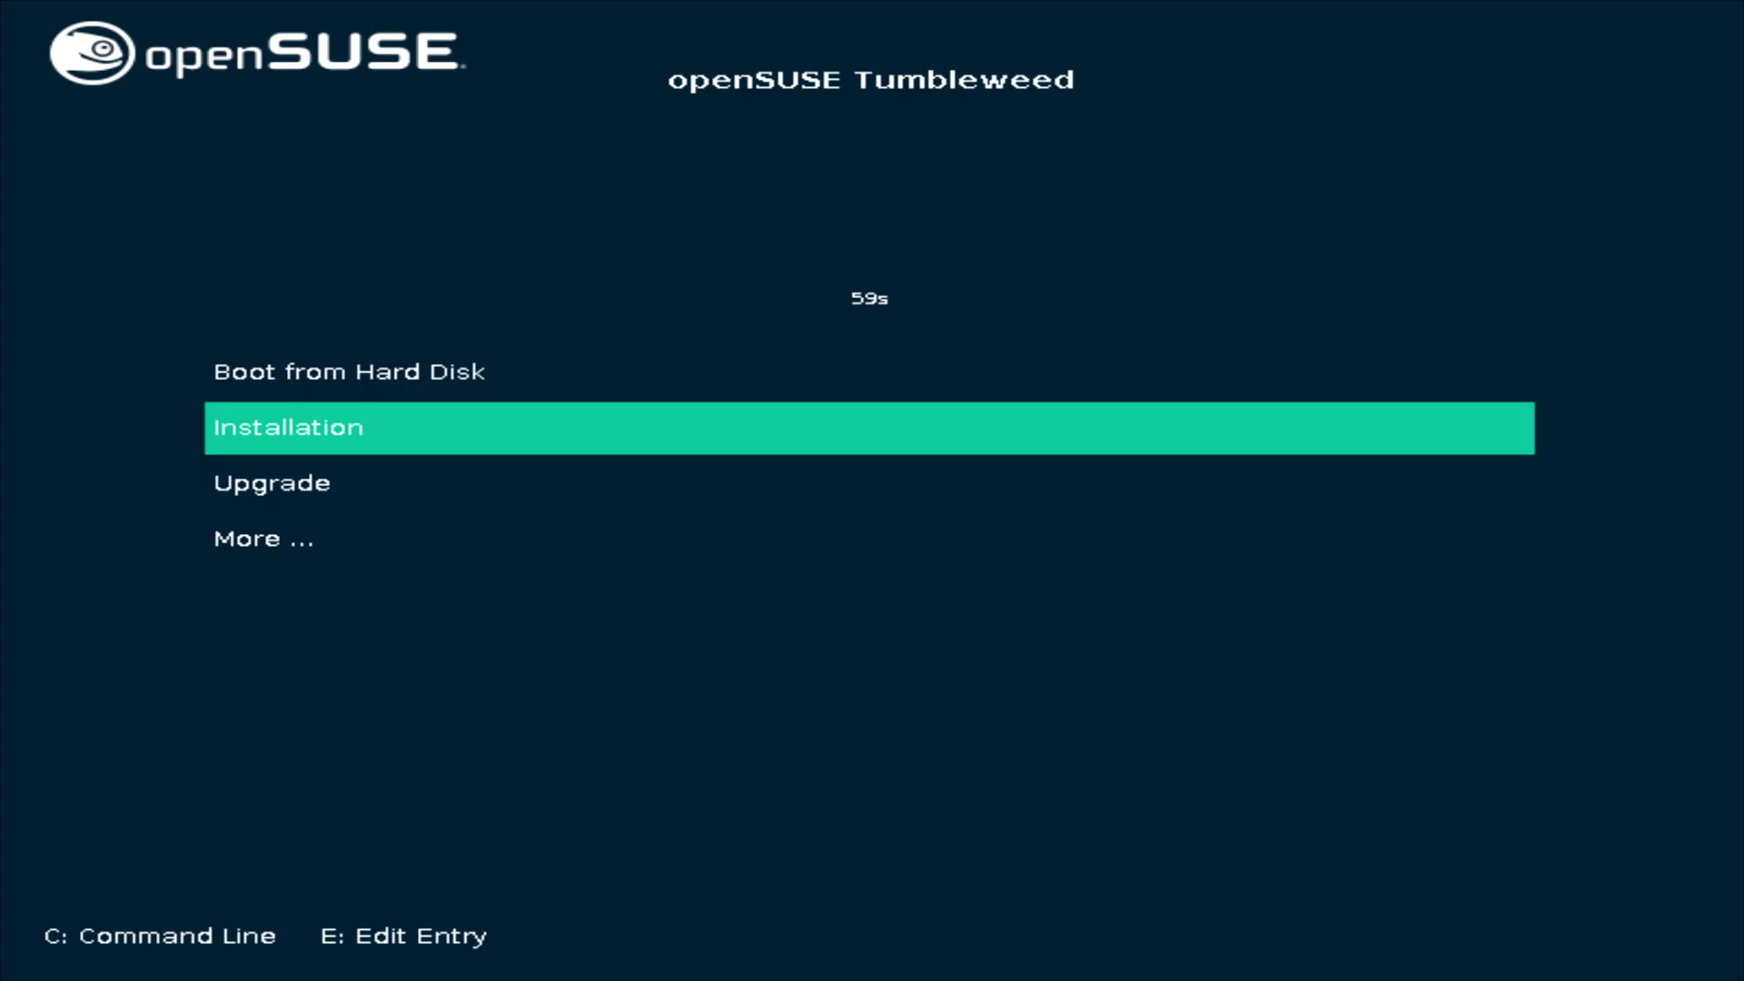
pyautogui.press('Up')
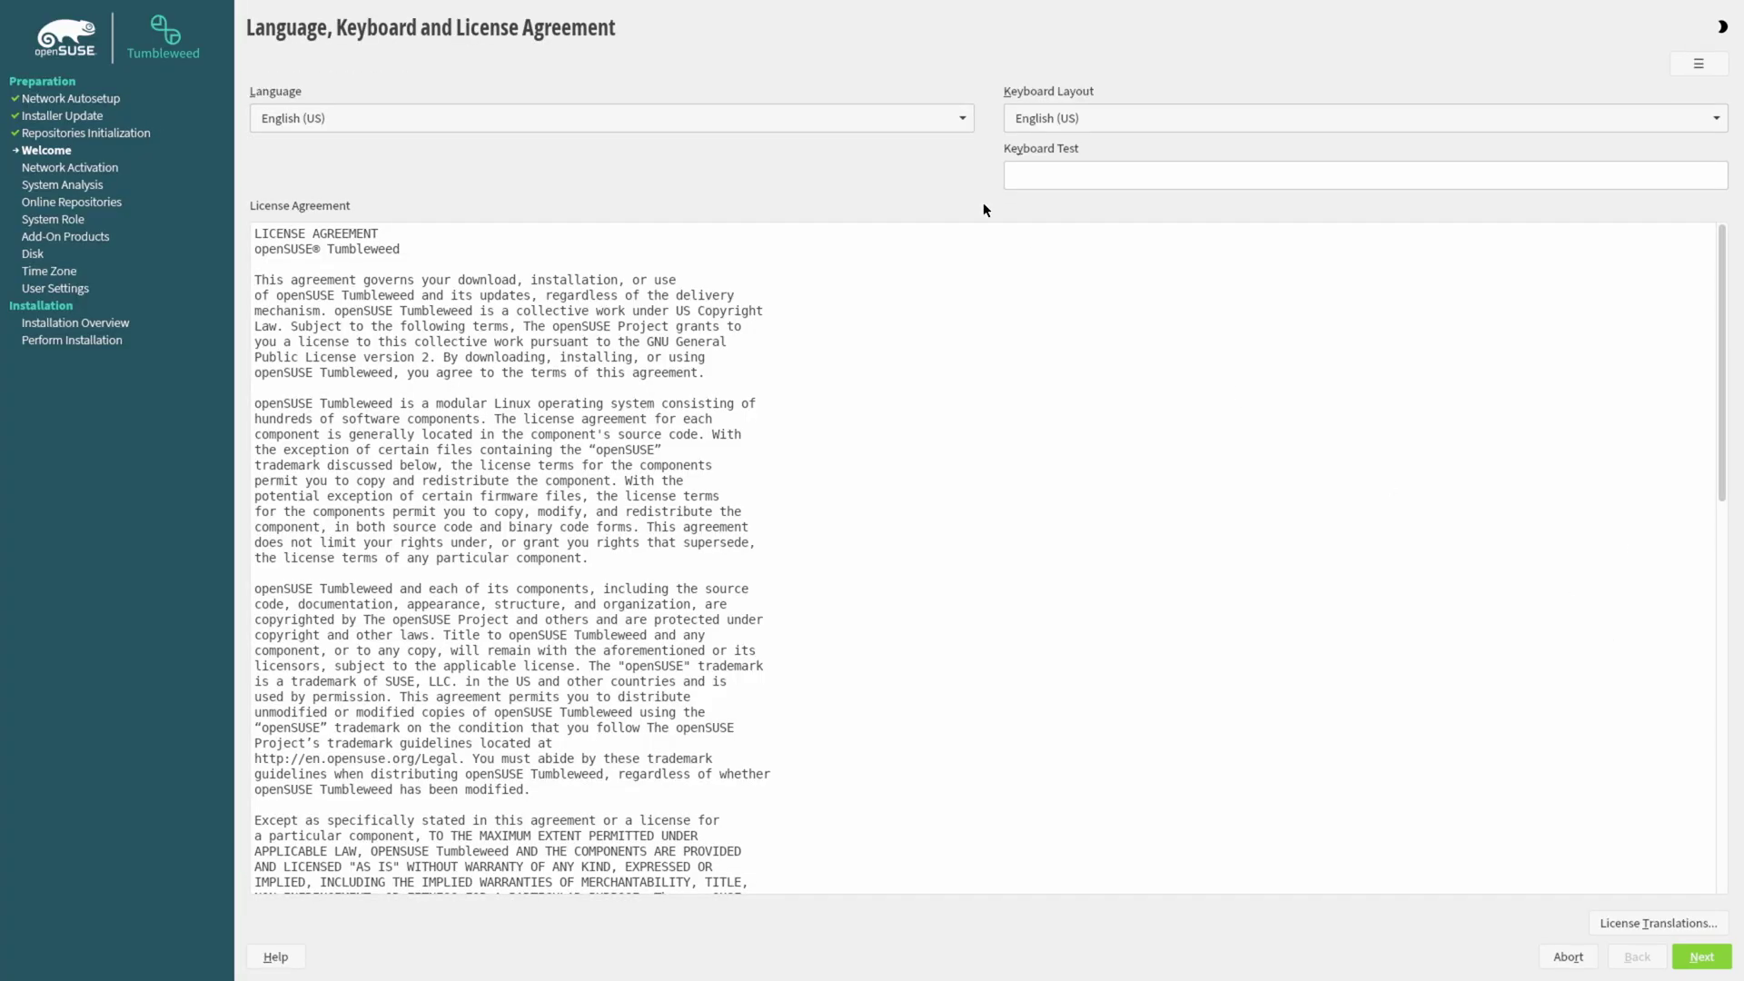
# Step: Choose English (UK), accept the license, activate online repositories and keep the default repository list
pyautogui.click(933, 119)
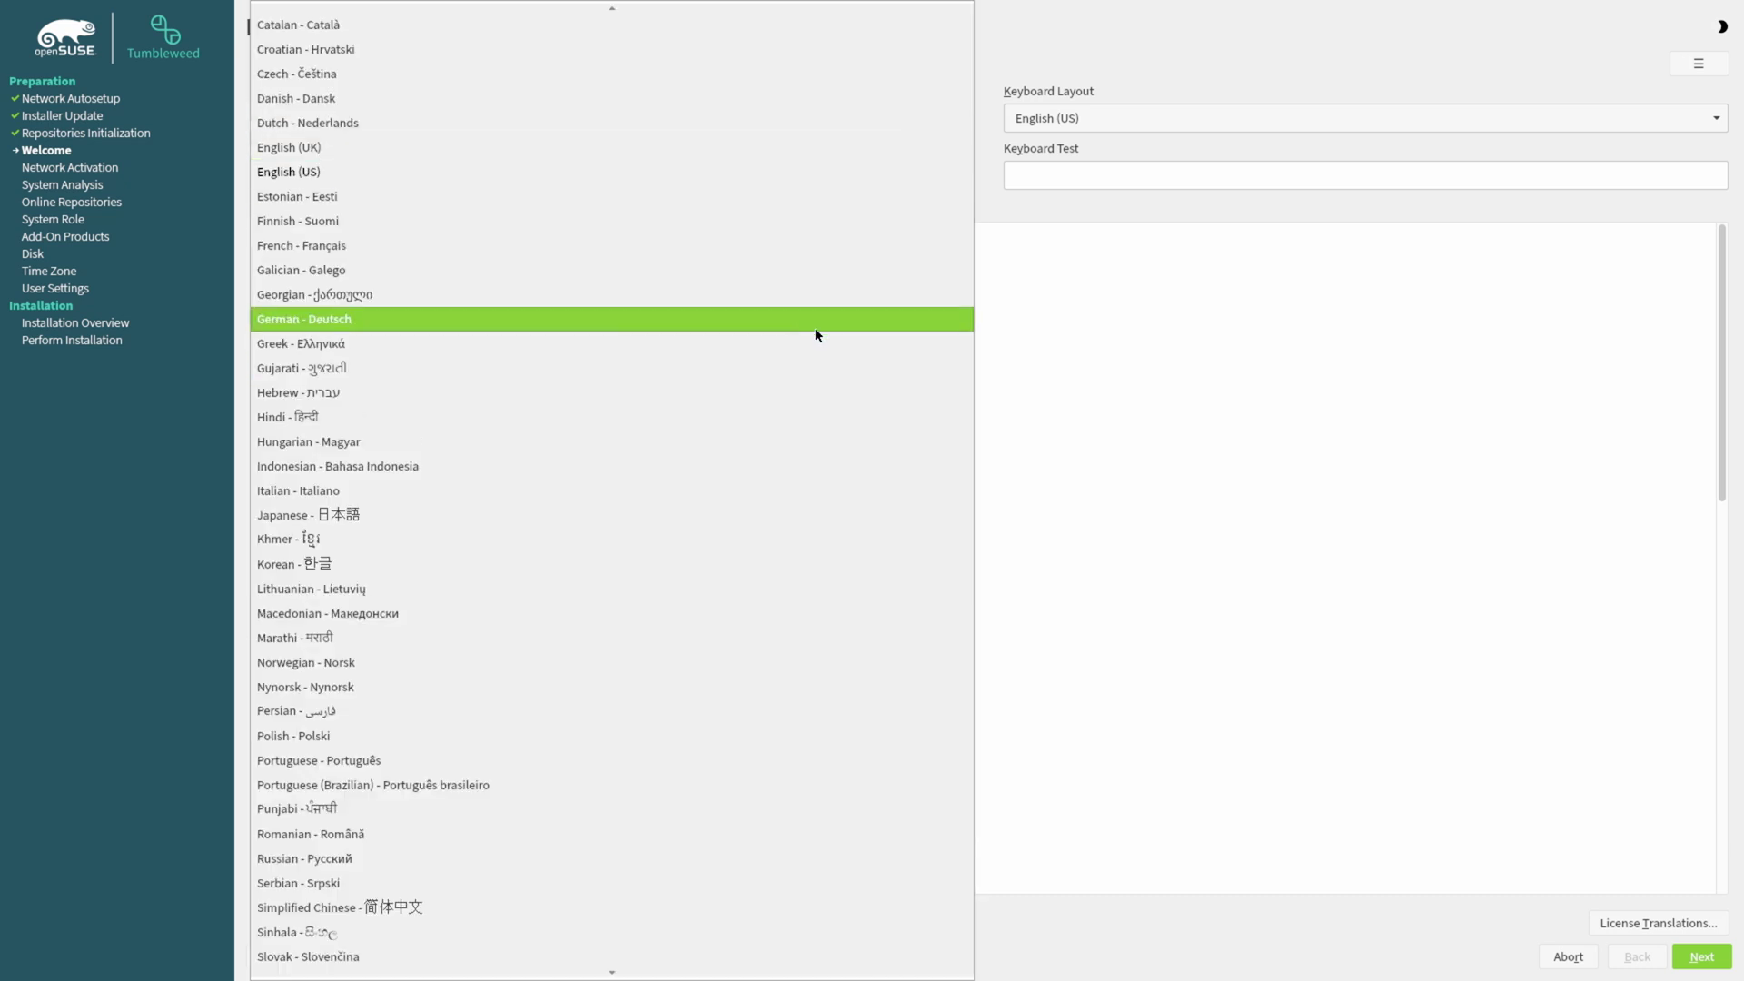
pyautogui.click(708, 146)
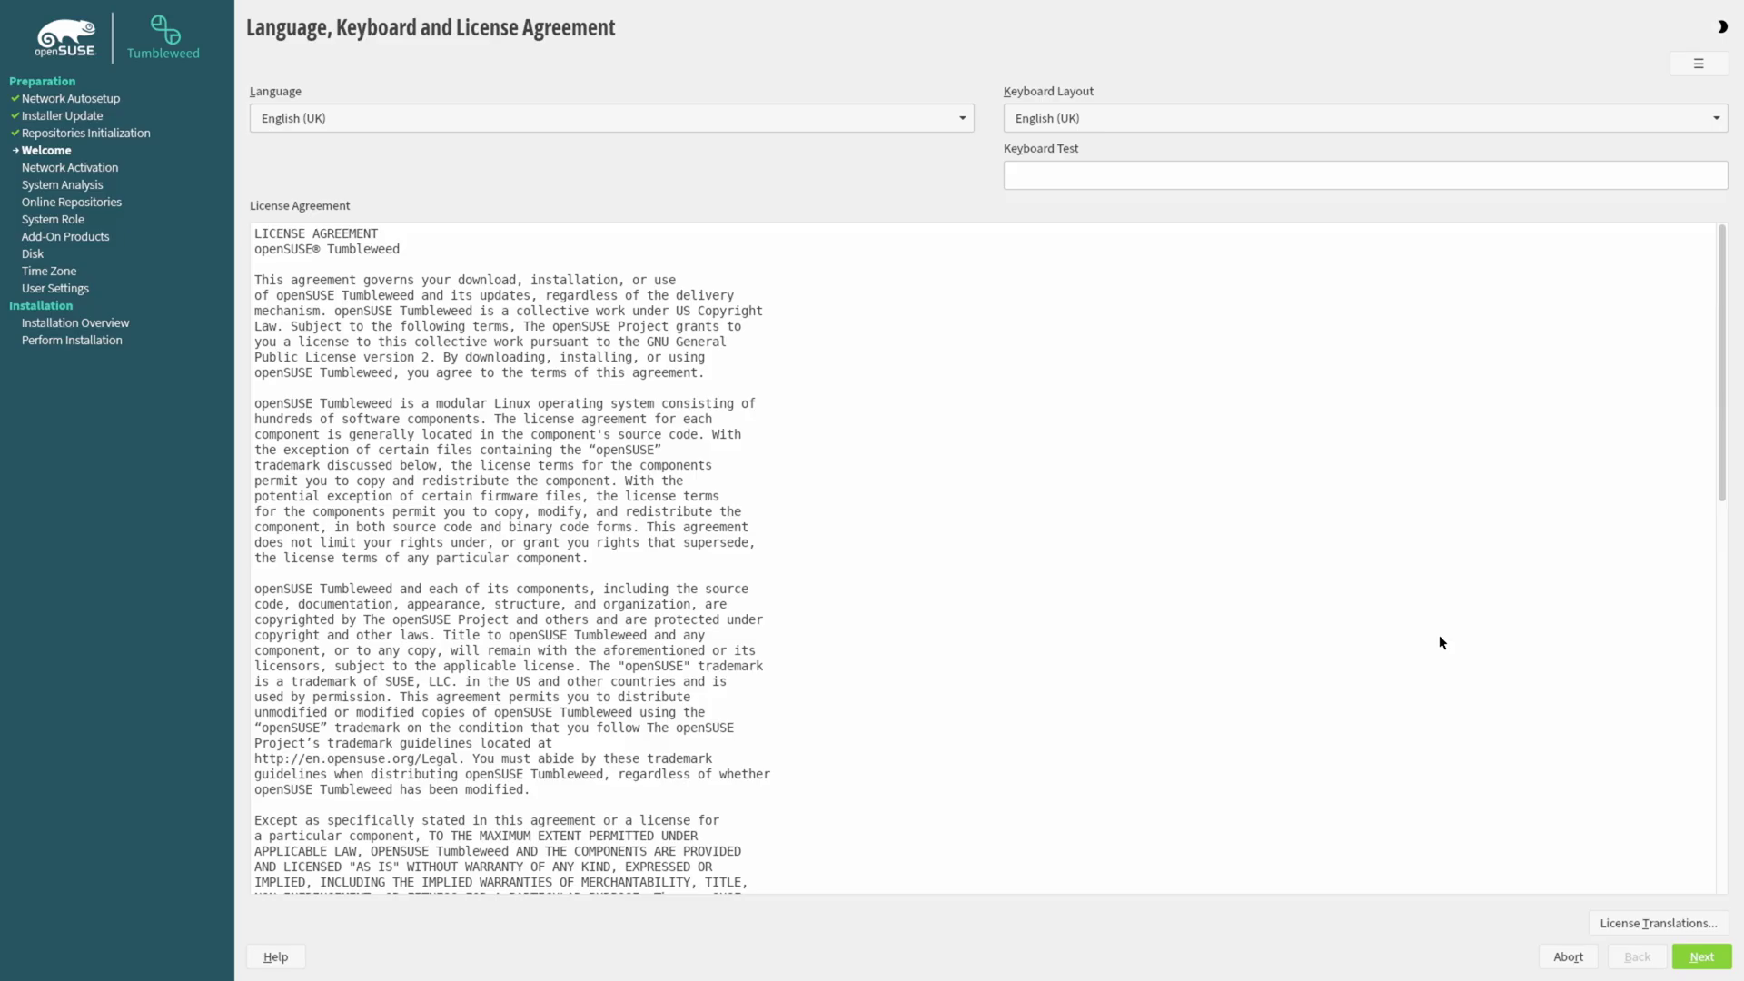
pyautogui.click(1708, 960)
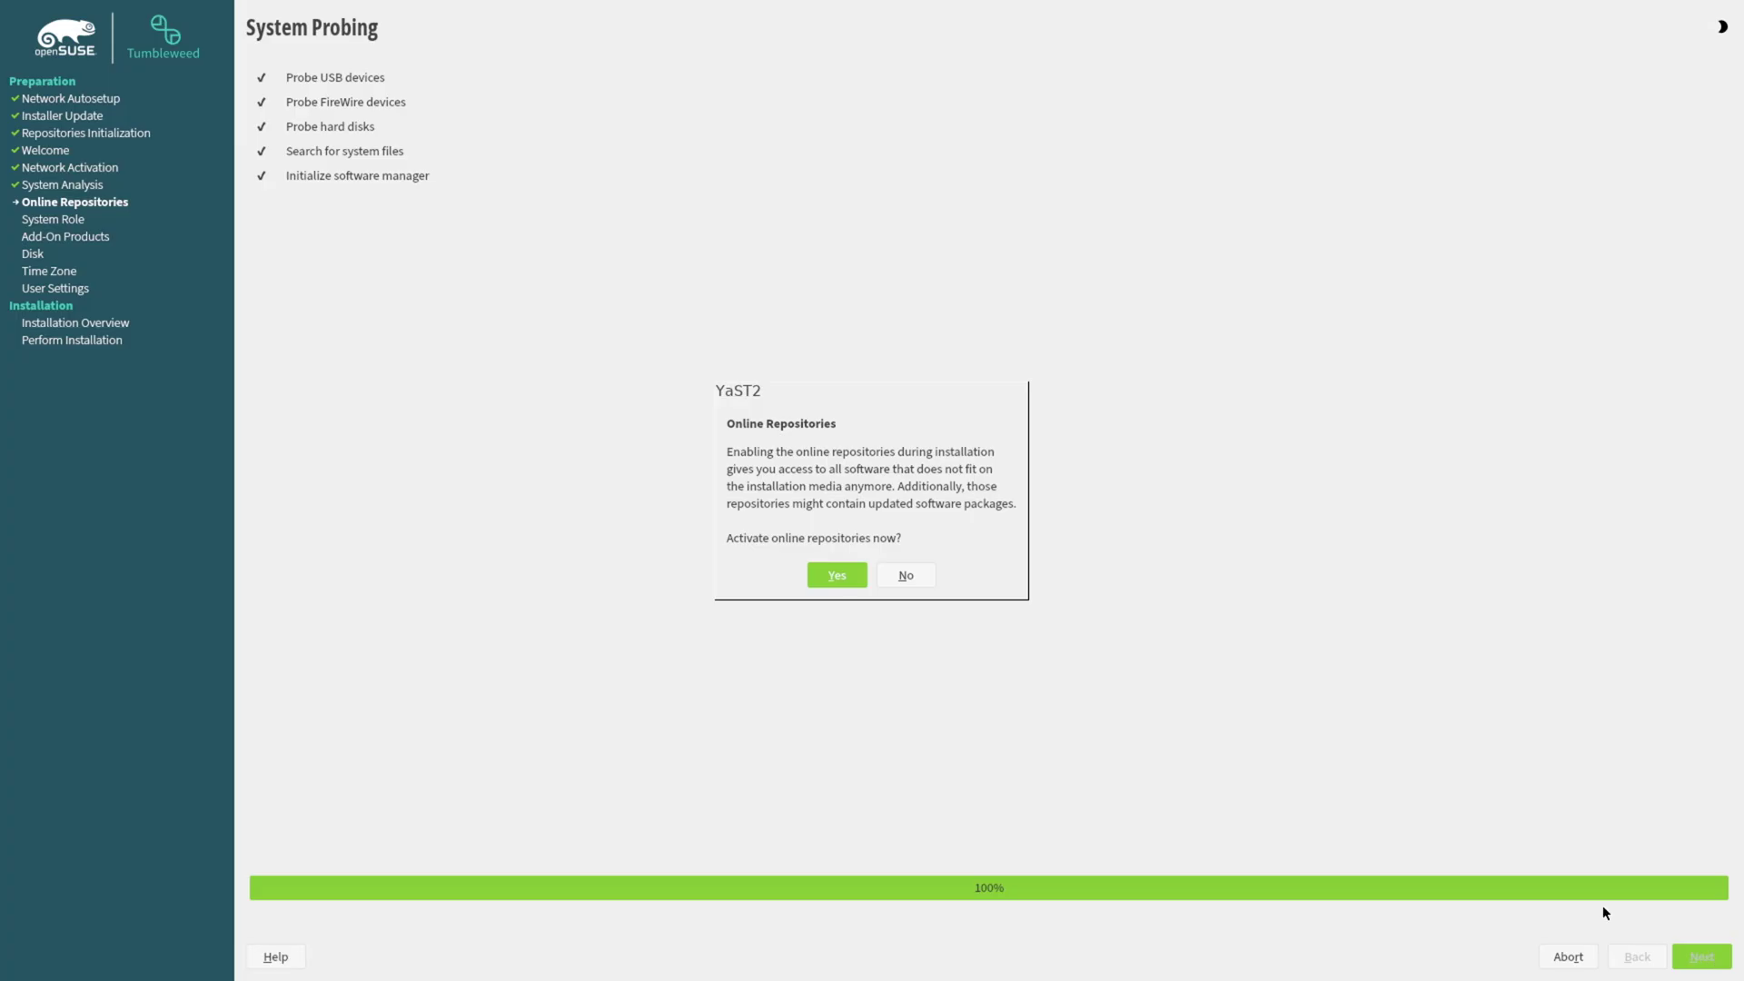
pyautogui.click(837, 579)
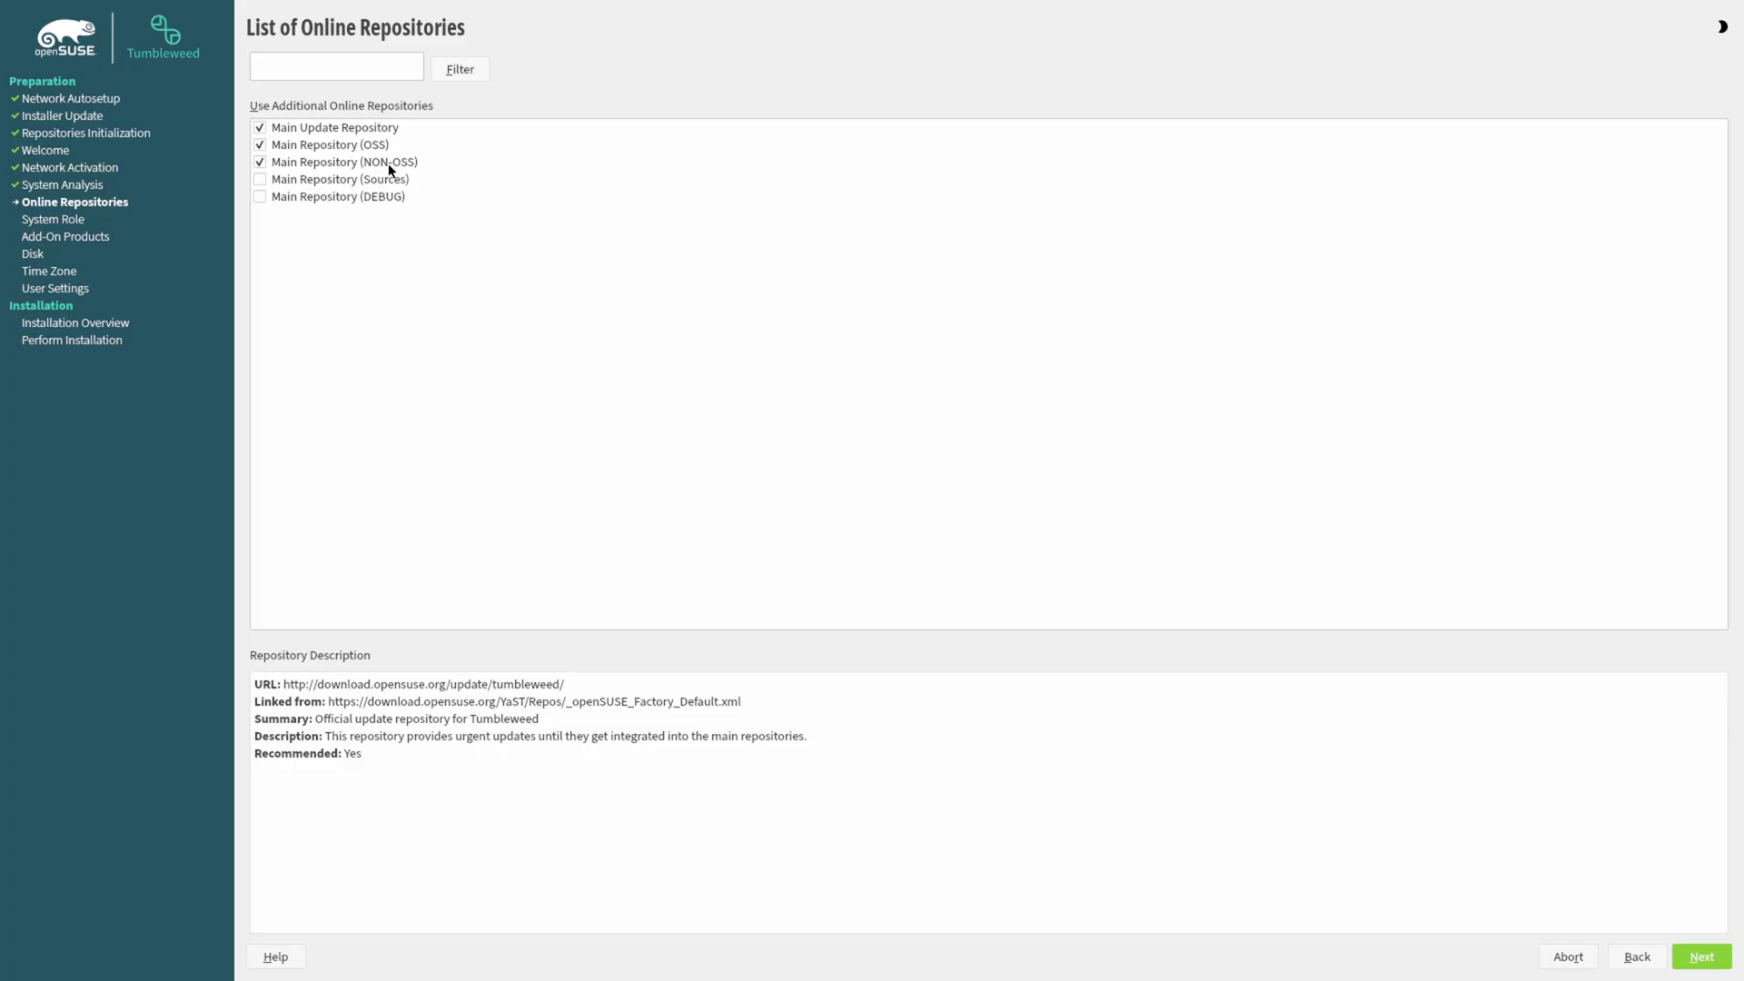
pyautogui.click(1698, 957)
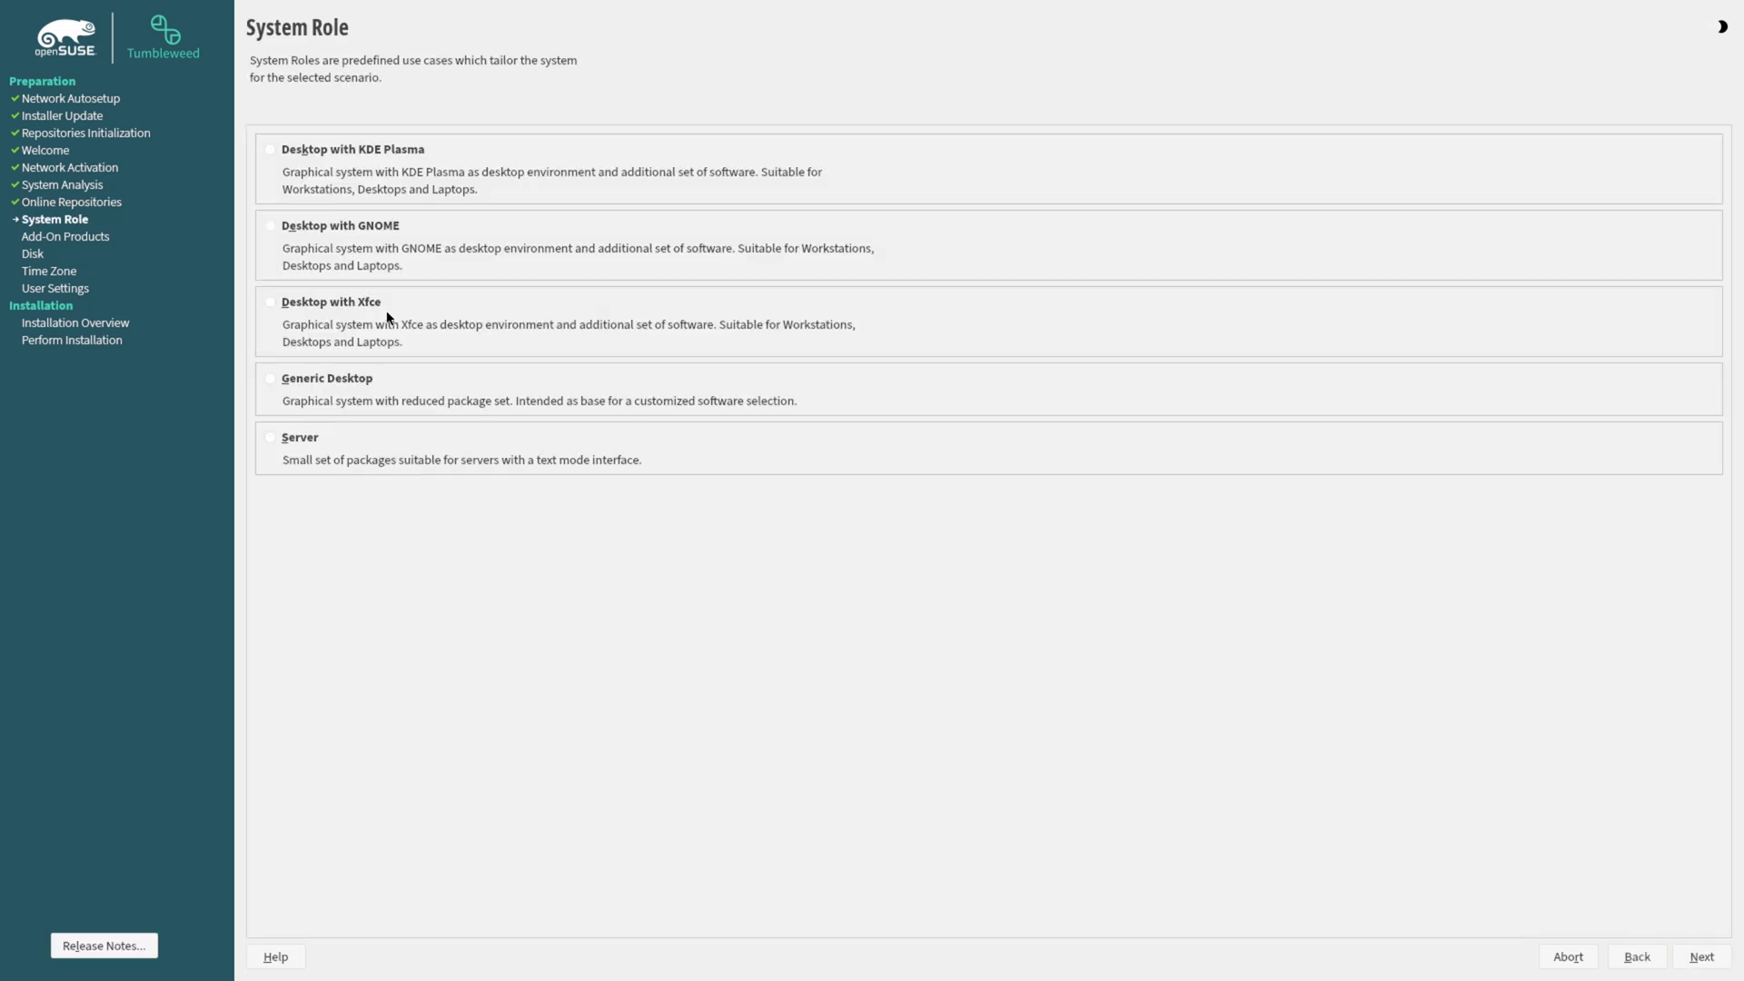
# Step: Select the Desktop with KDE Plasma system role and continue to partitioning and time settings
pyautogui.click(275, 148)
pyautogui.click(1702, 956)
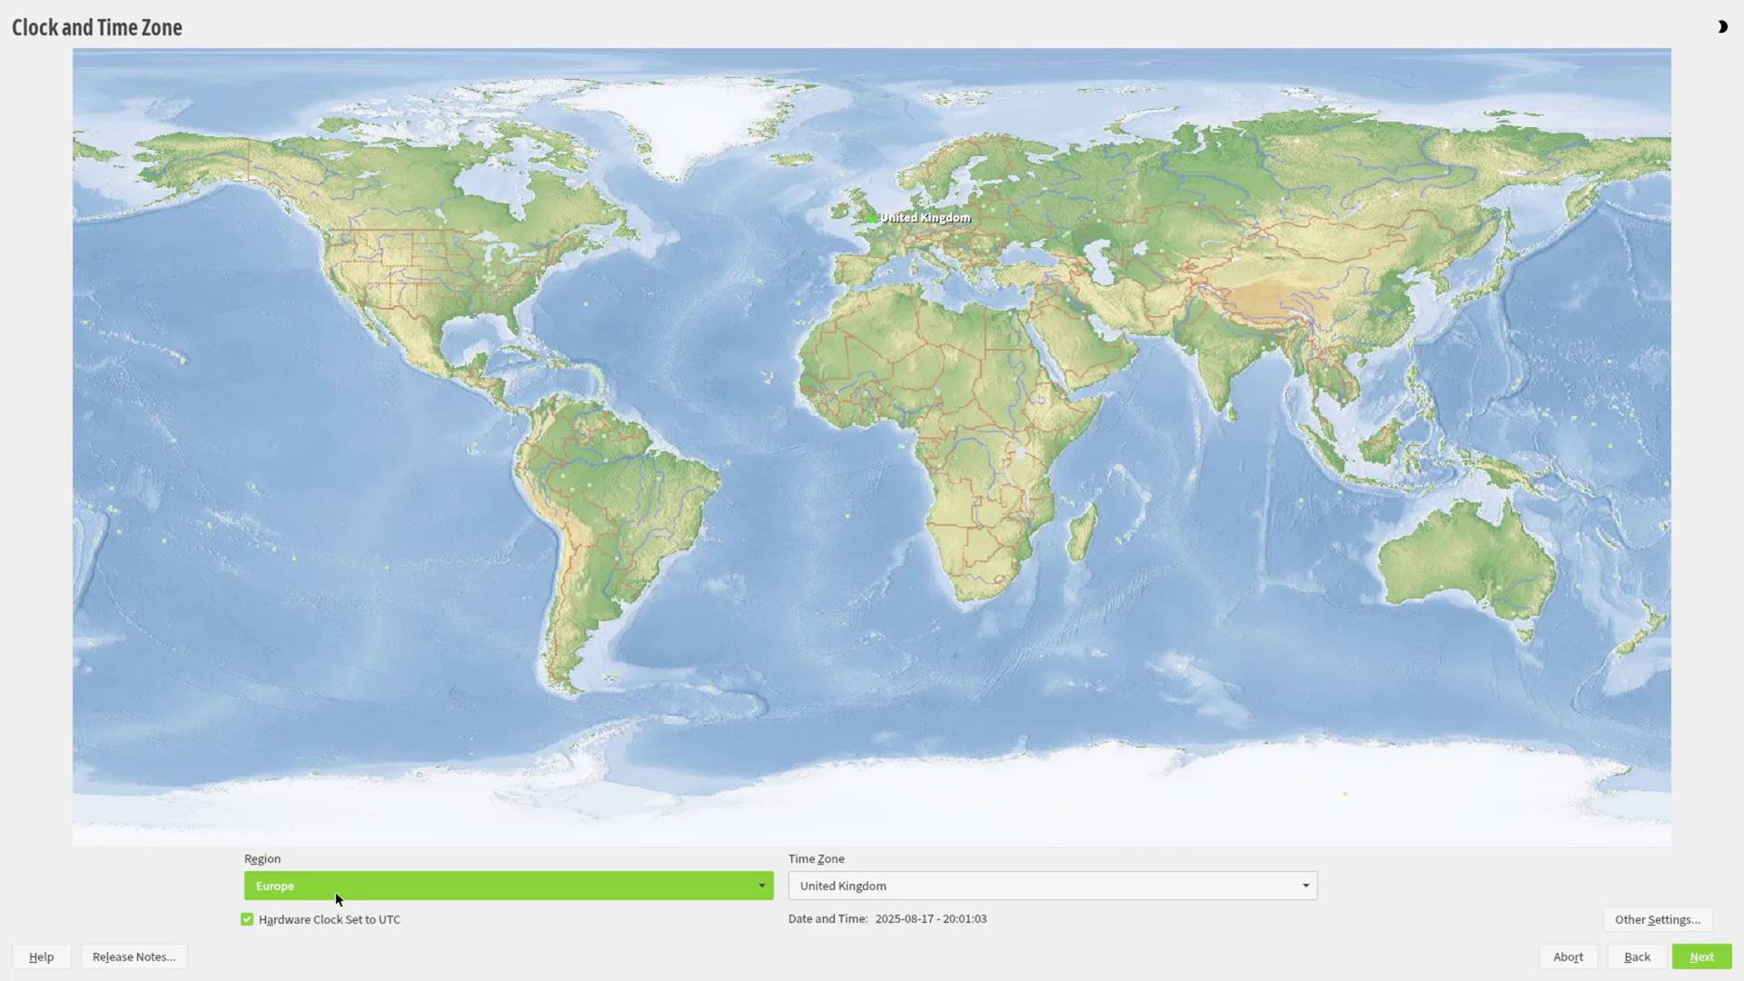
# Step: Keep the United Kingdom time zone, create user qwerty with a password and accept the simple-password warning
pyautogui.click(1700, 957)
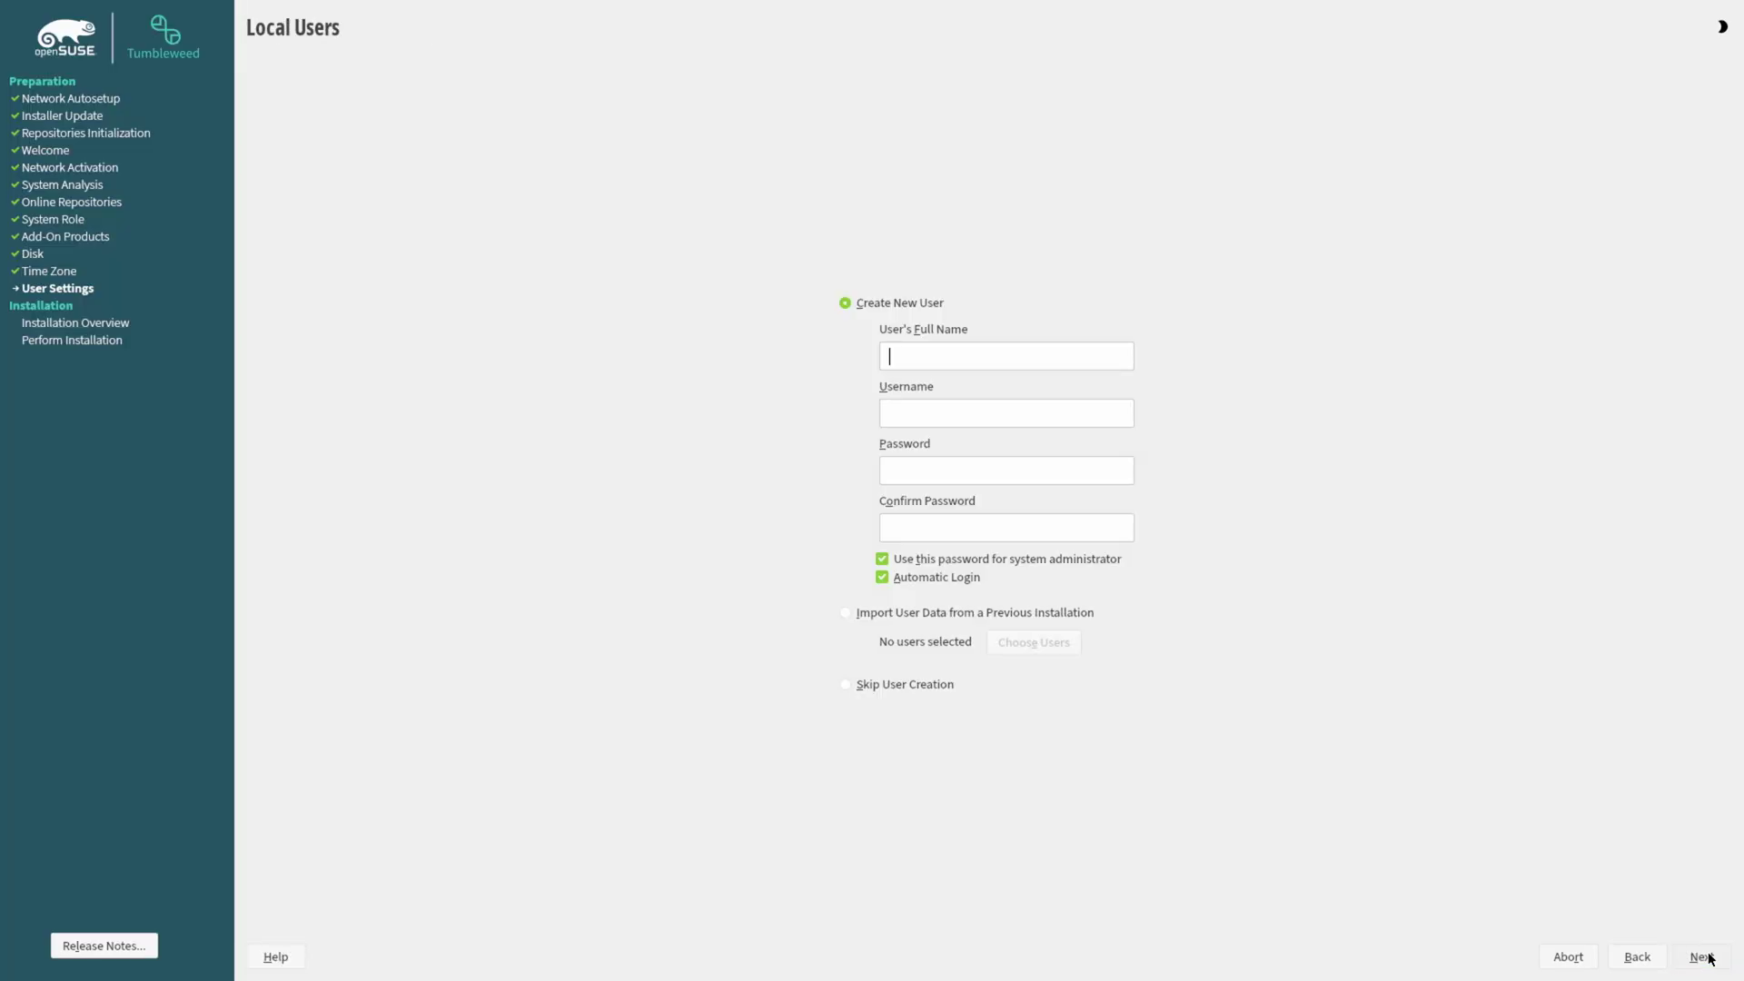
pyautogui.click(923, 466)
pyautogui.click(903, 526)
pyautogui.click(1702, 958)
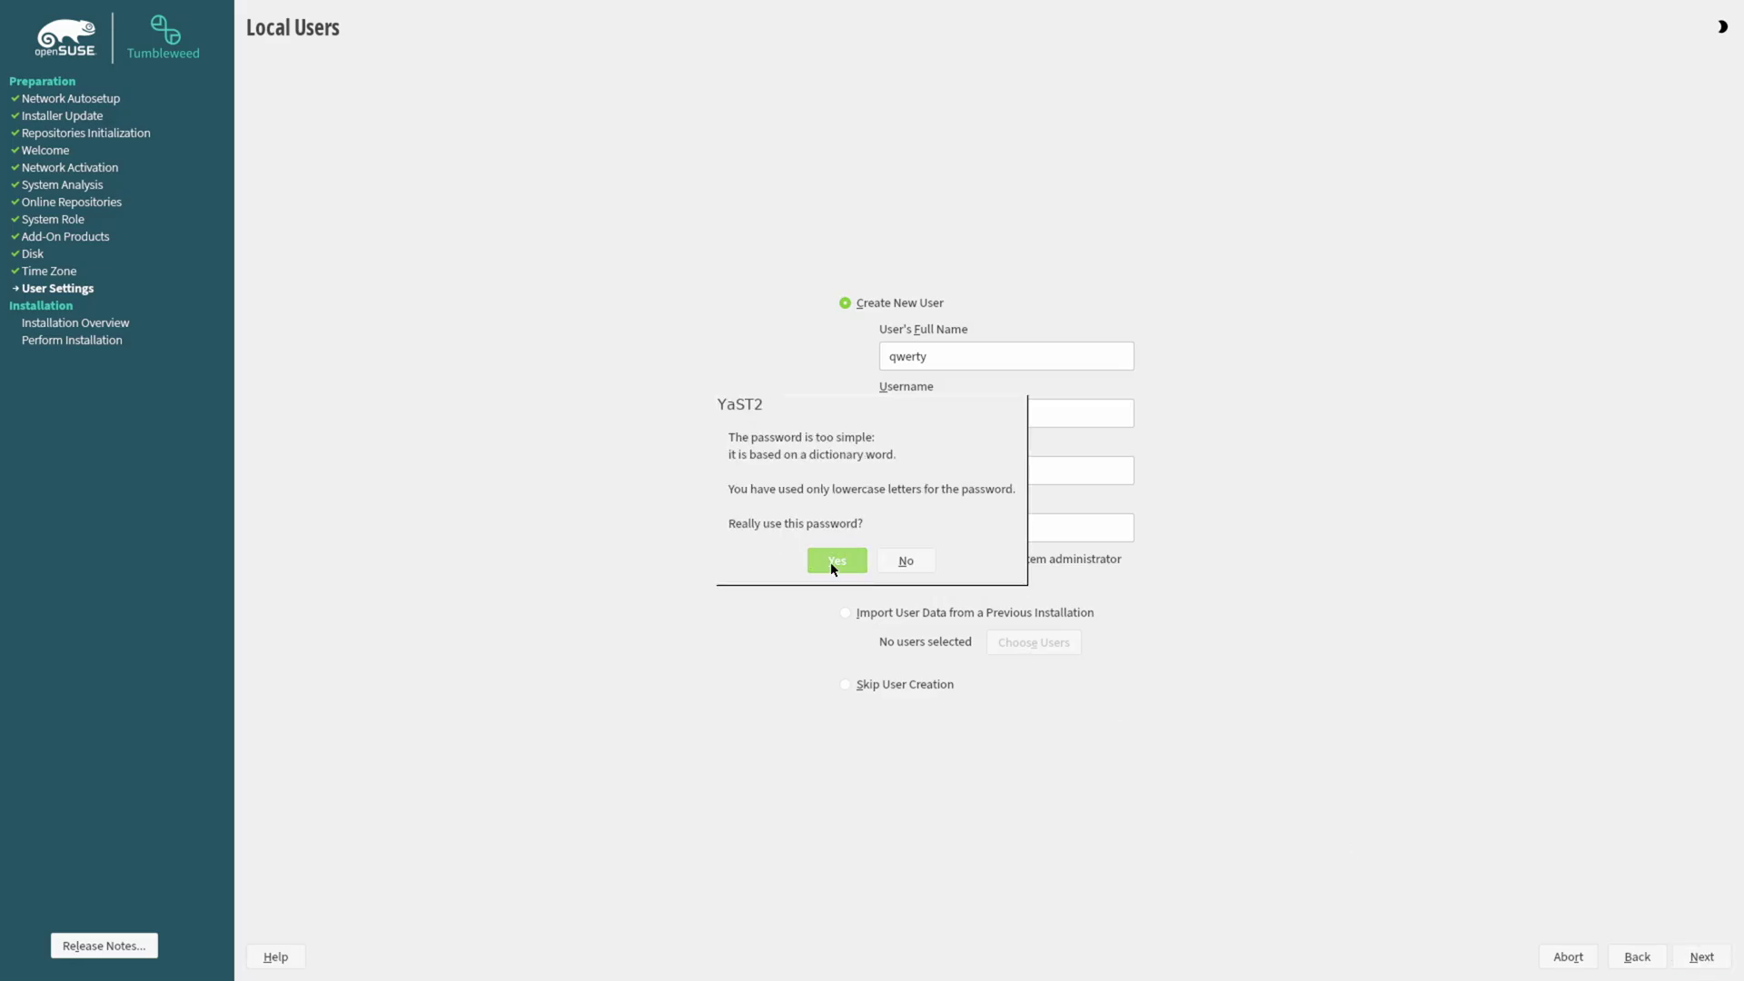
pyautogui.click(834, 560)
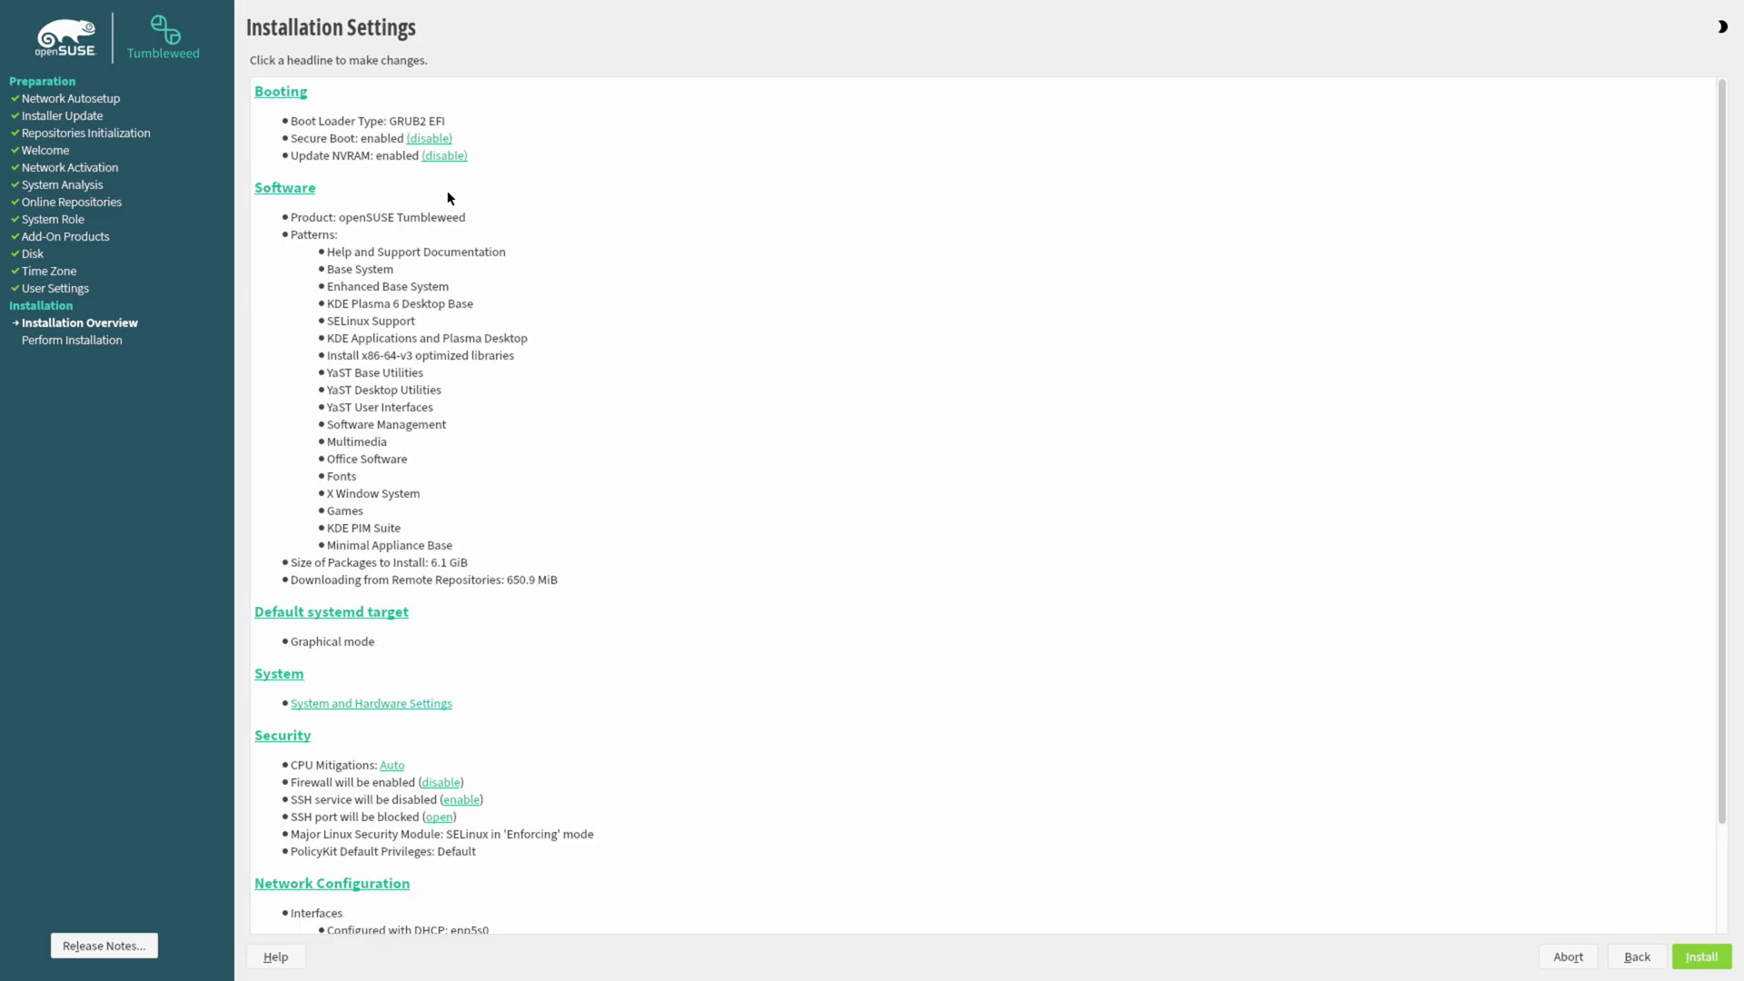
pyautogui.scroll(-3, 447, 198)
pyautogui.scroll(3, 447, 198)
# Step: Start the installation from the settings summary and confirm it in the Confirm Installation dialog
pyautogui.click(1687, 957)
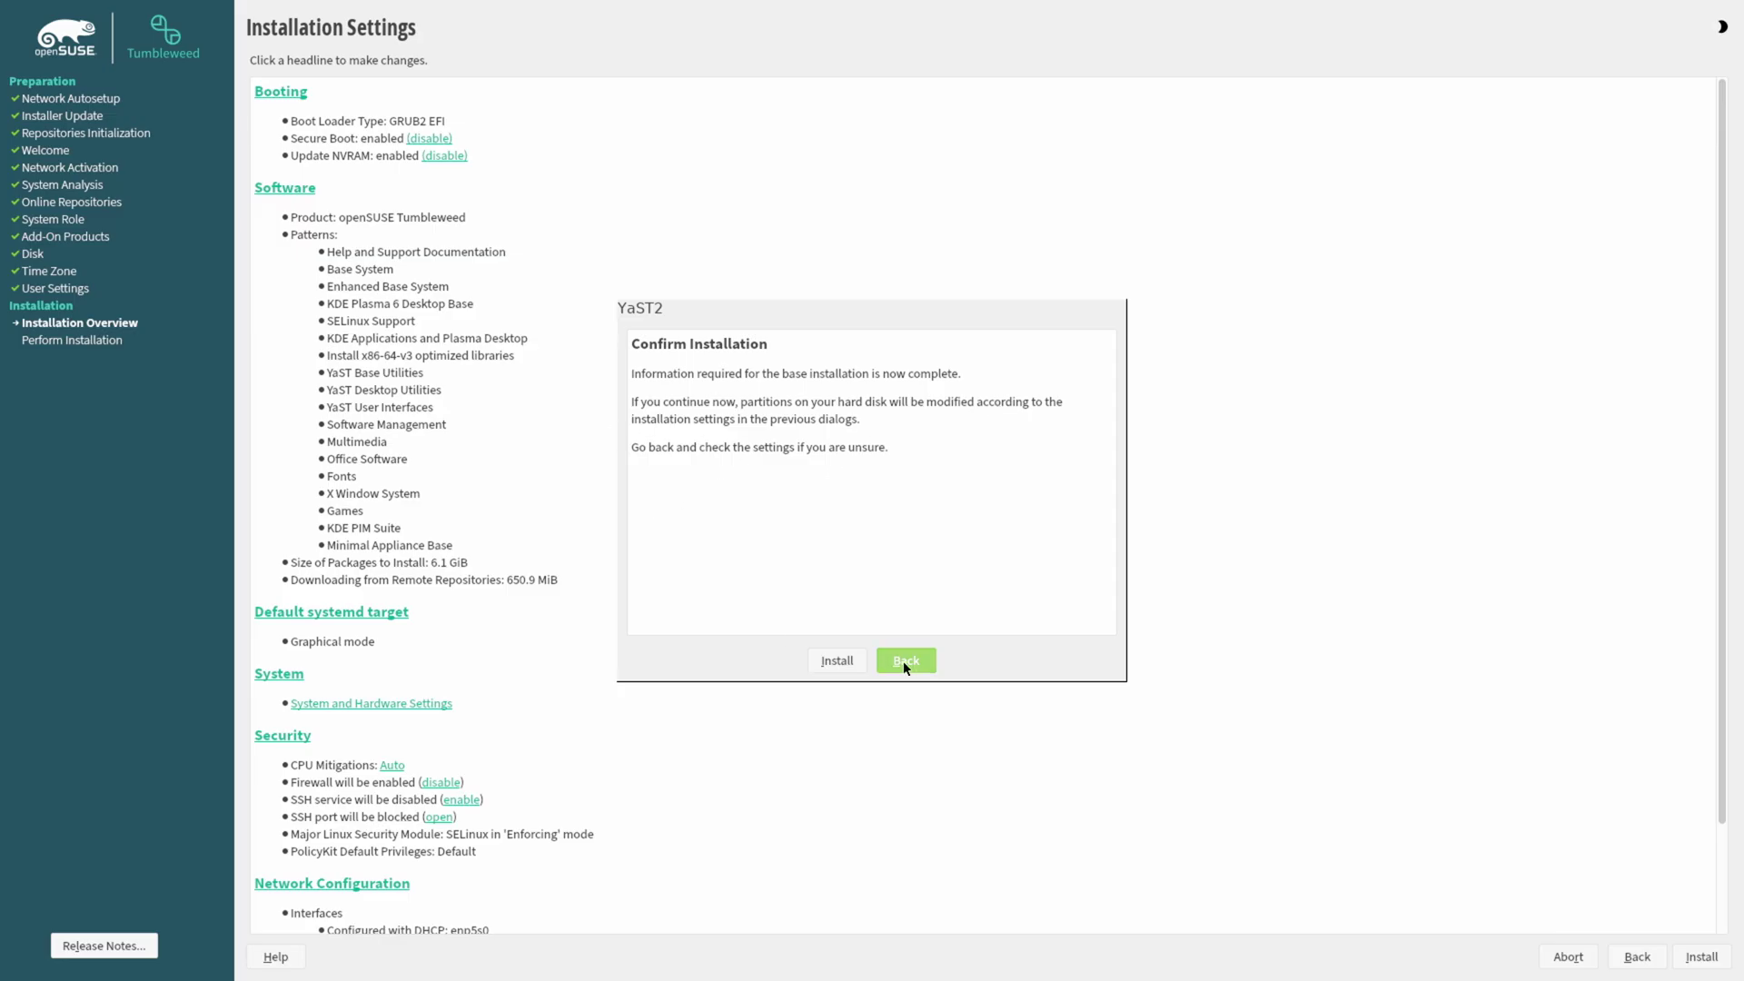
pyautogui.click(838, 662)
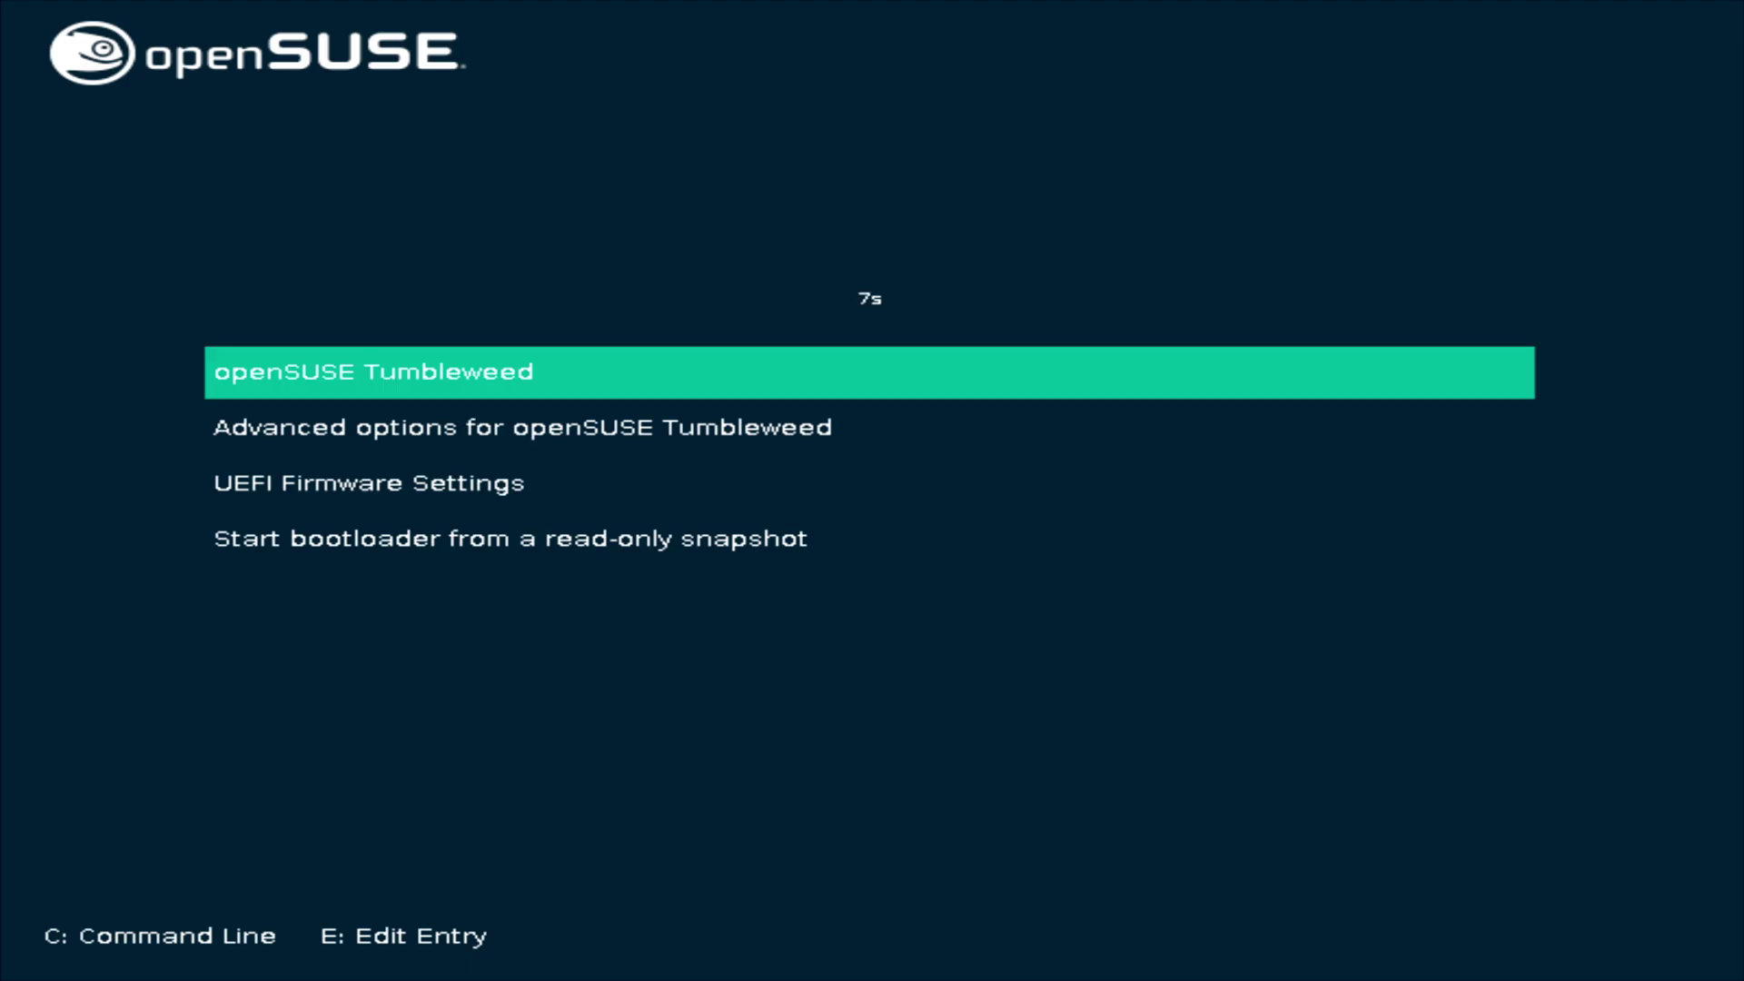
# Step: Boot the installed openSUSE Tumbleweed entry straight into the KDE Plasma desktop
pyautogui.press('Return')
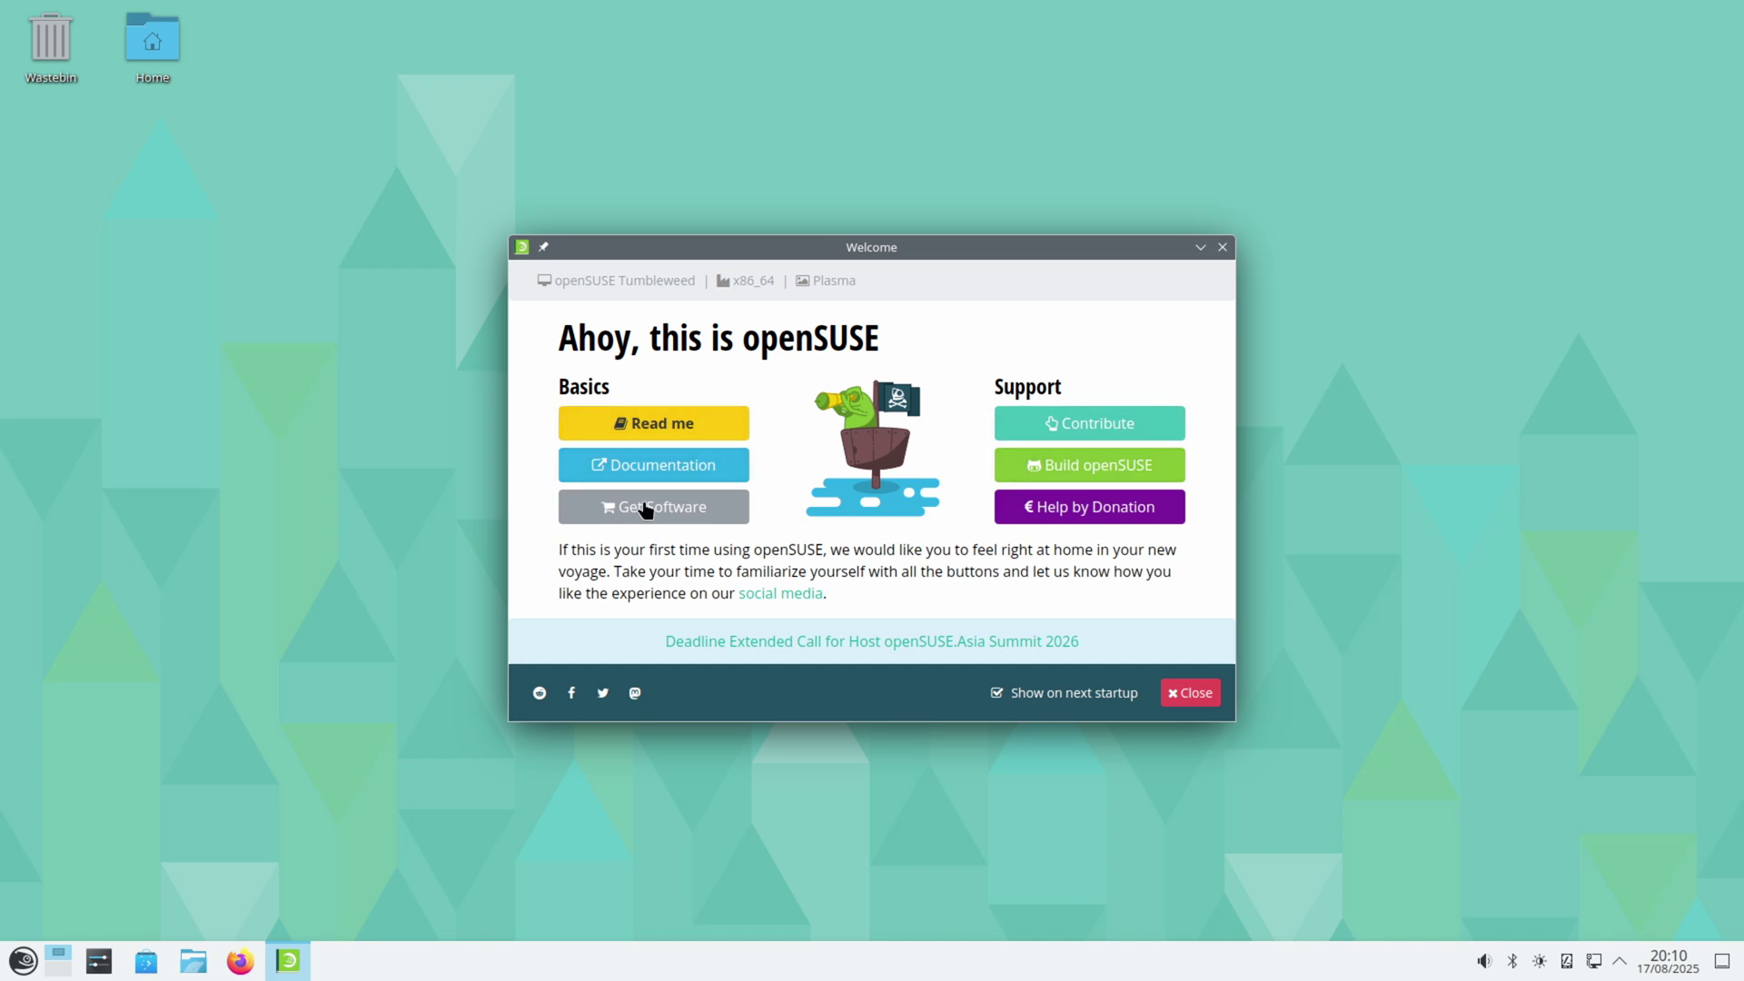
# Step: Close the Welcome window and launch Discover from the application menu
pyautogui.click(1222, 247)
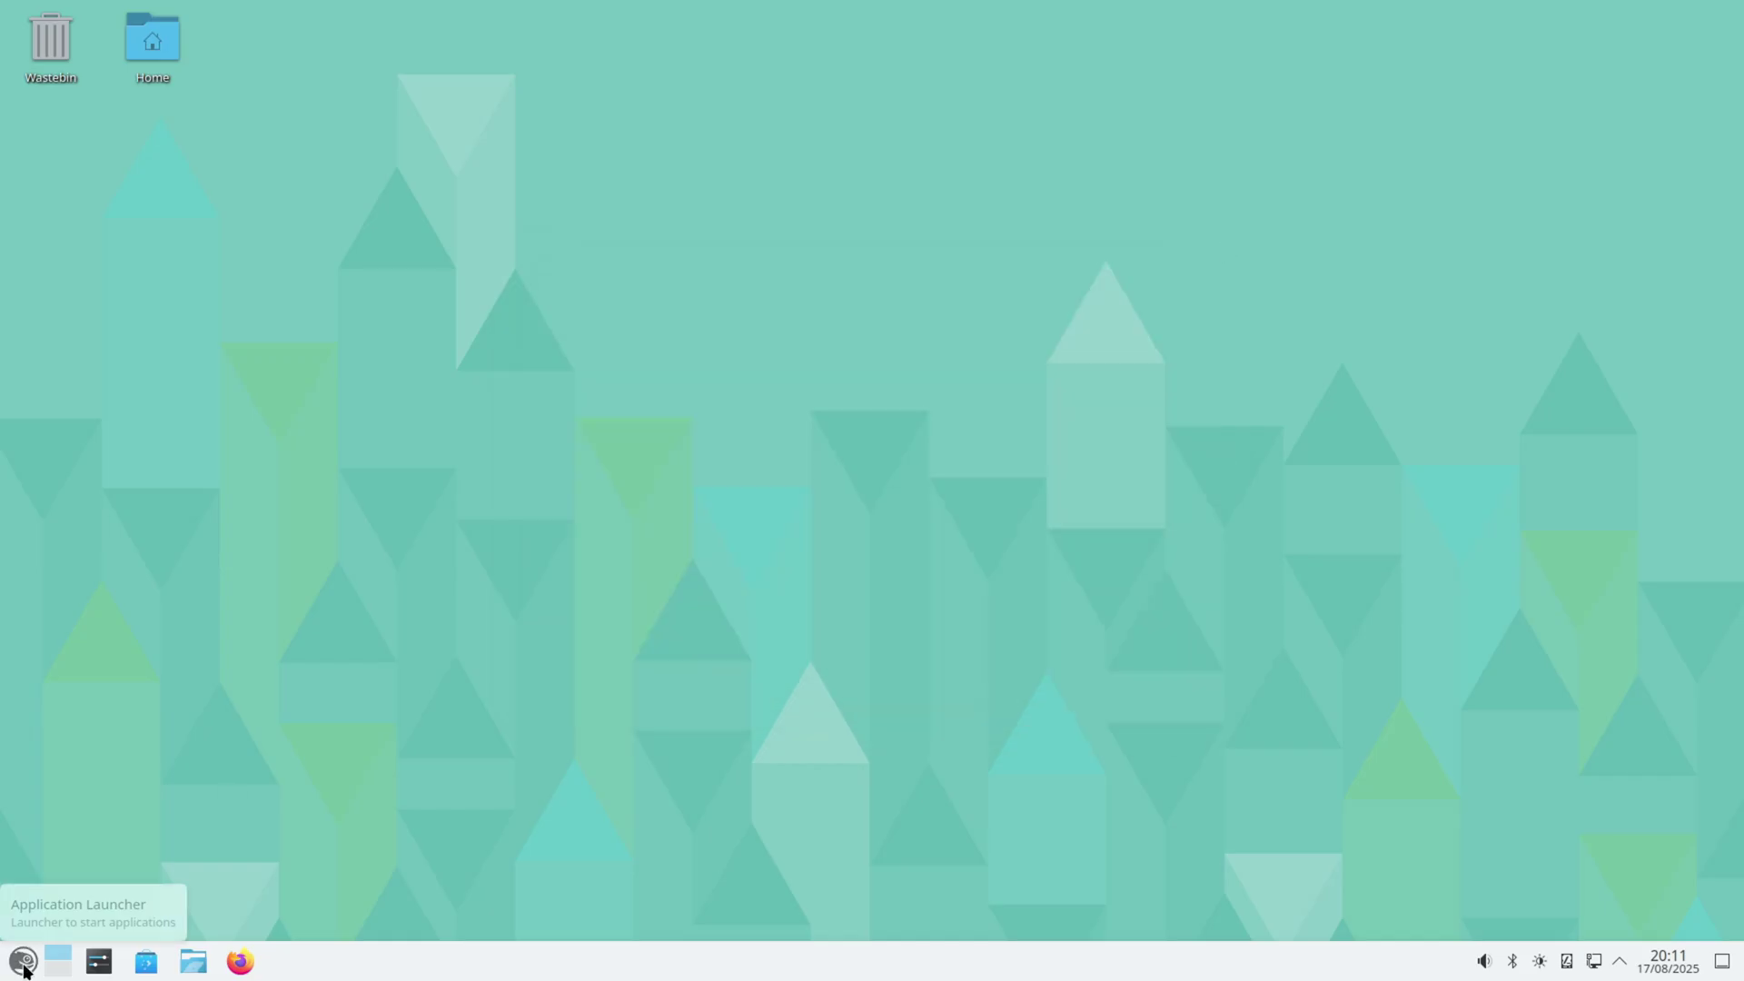
pyautogui.click(24, 962)
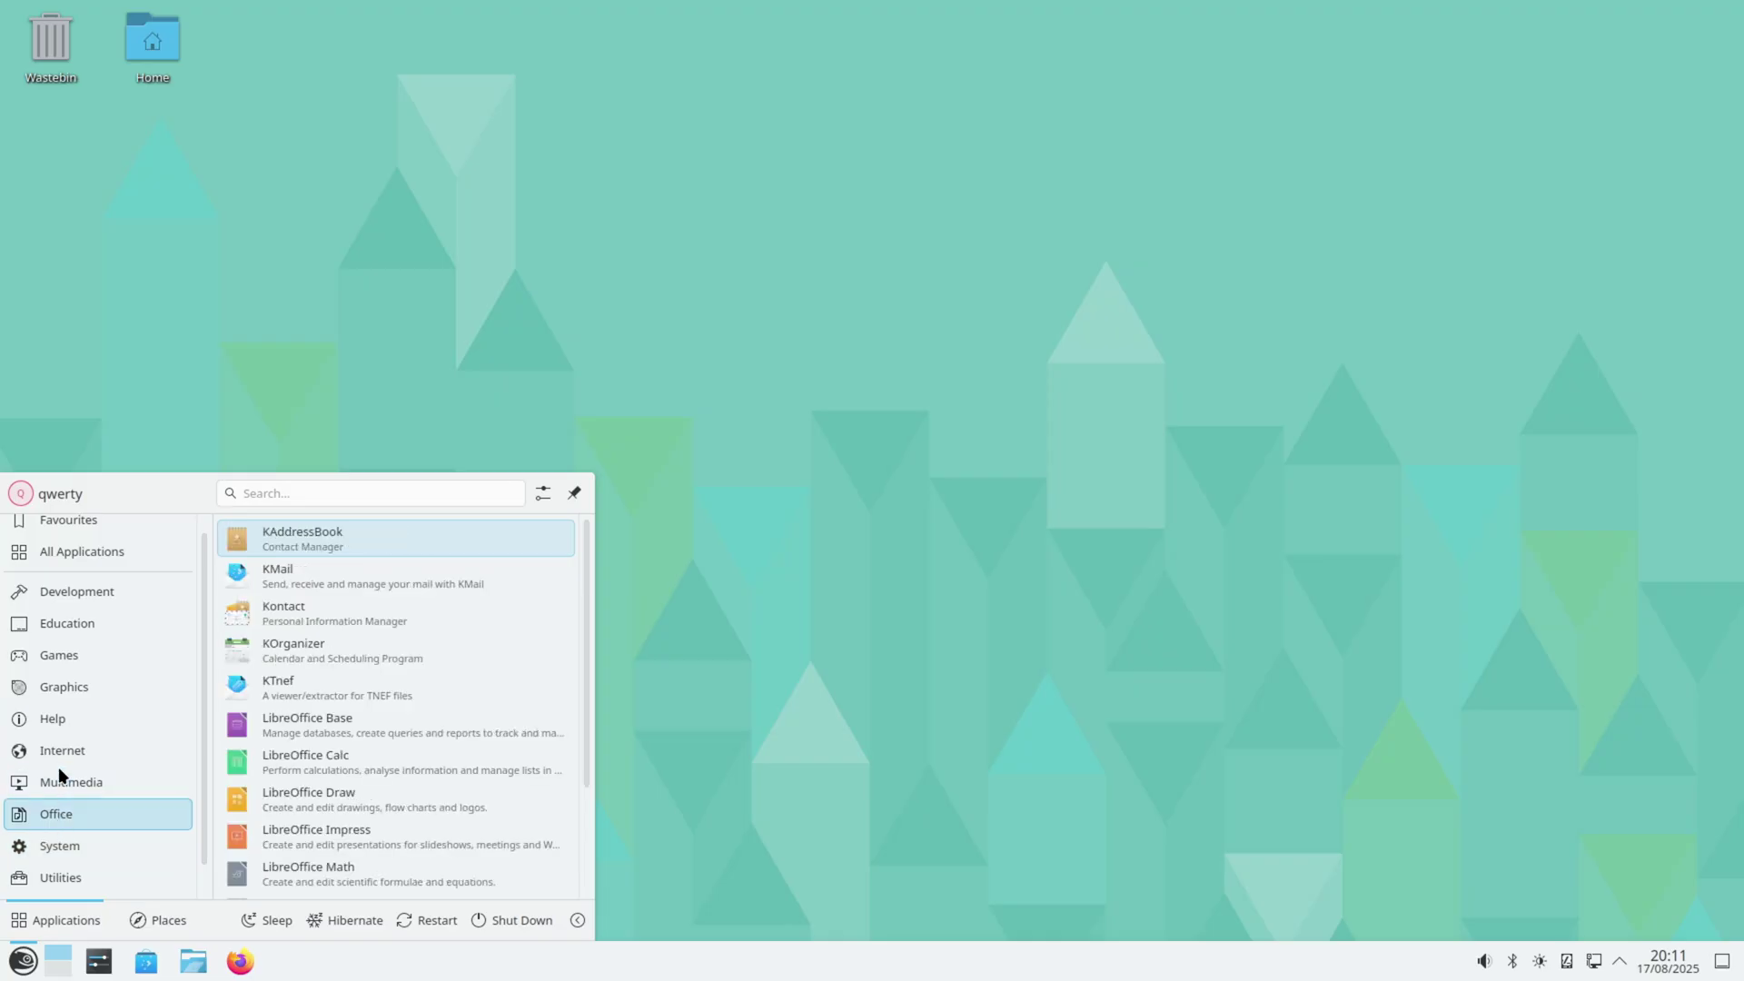
pyautogui.moveTo(63, 749)
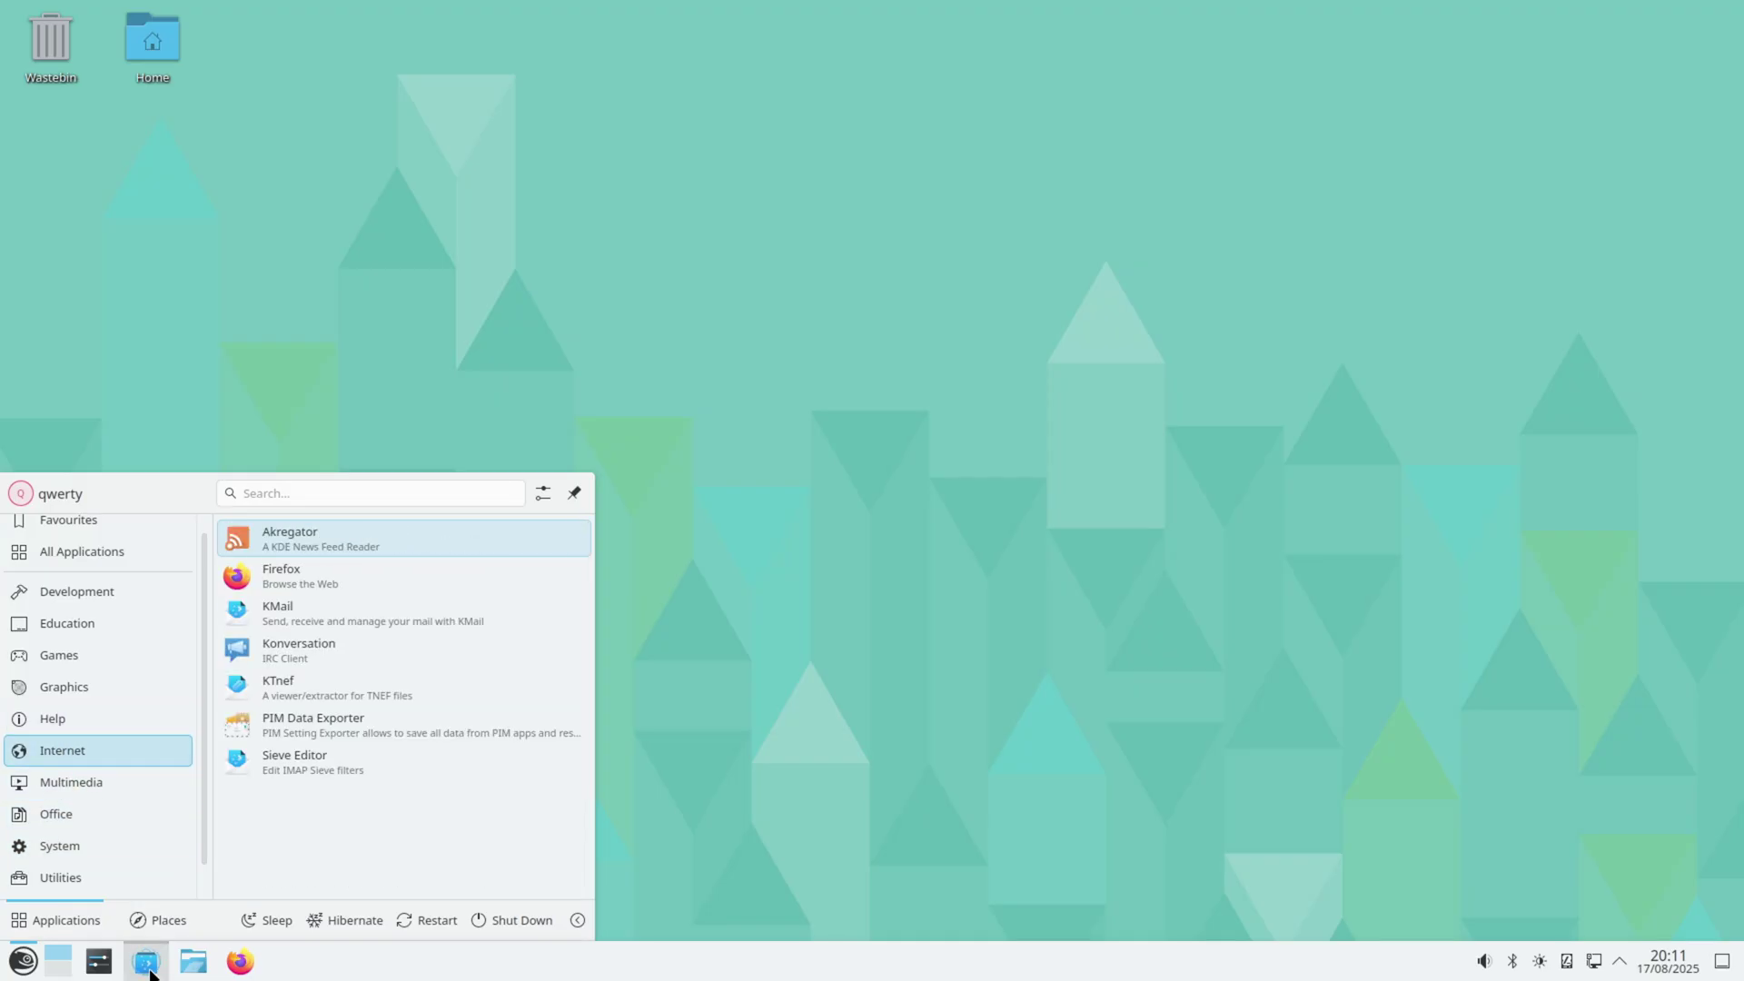
pyautogui.click(146, 963)
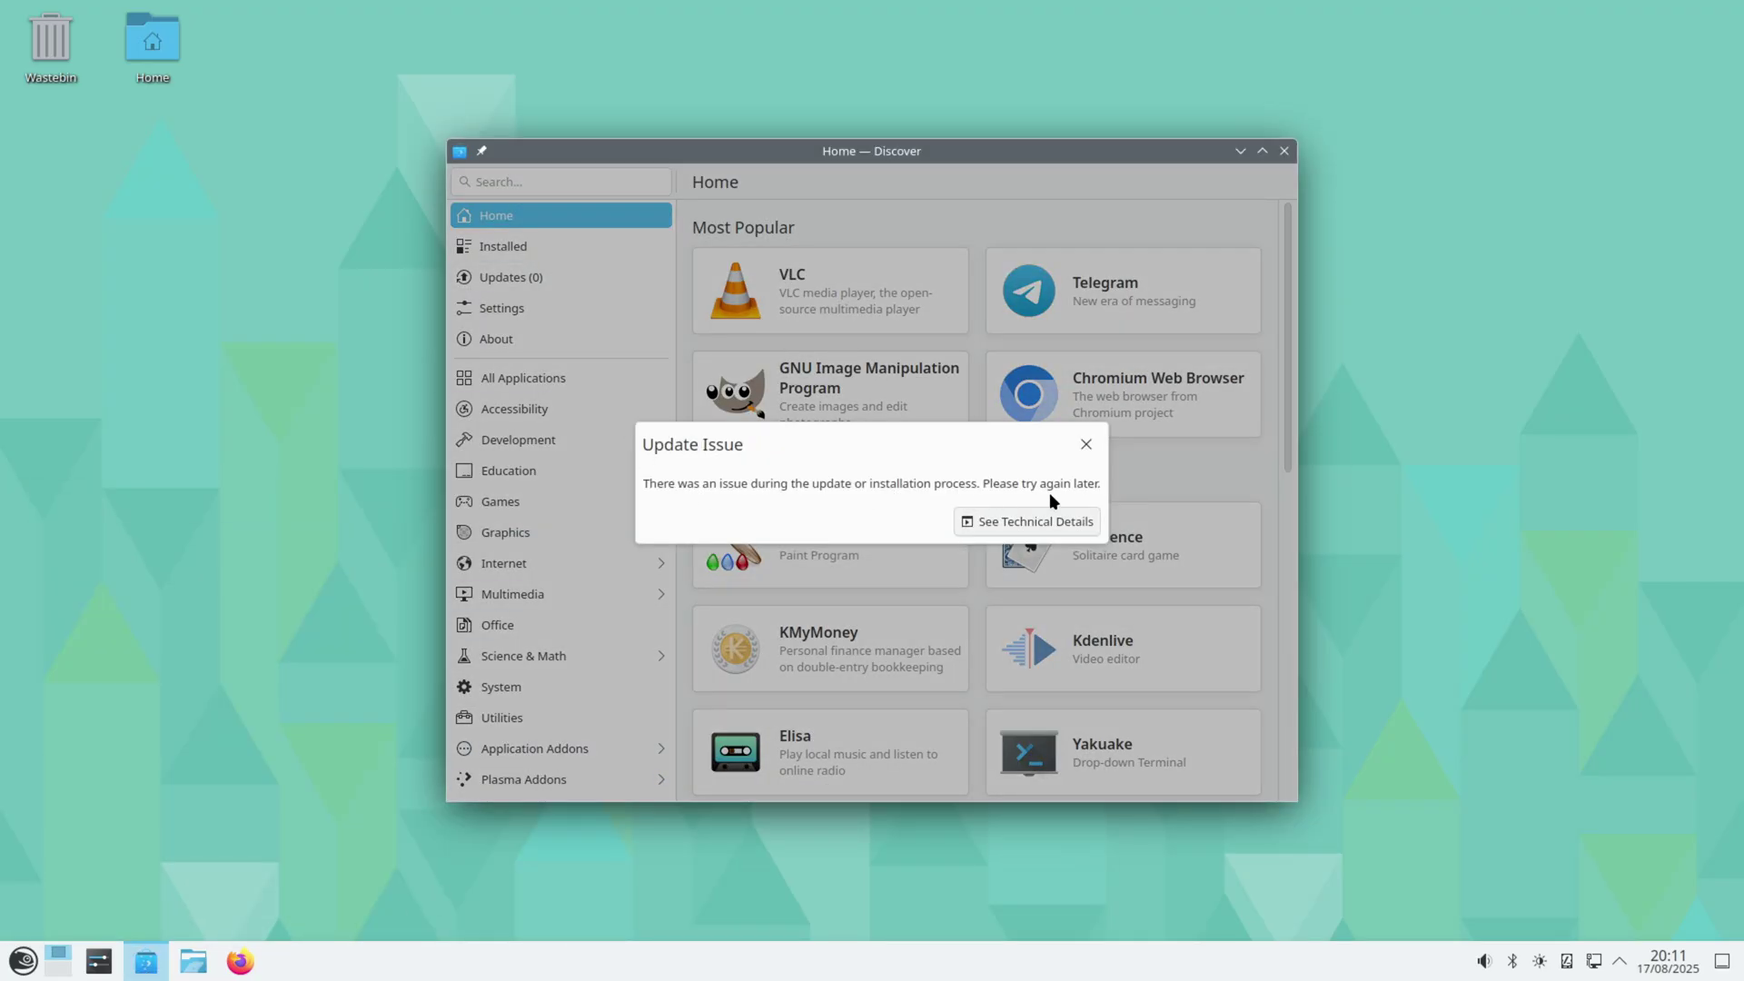
# Step: Dismiss the Update Issue dialog, check Updates (up to date) and view Discover's settings
pyautogui.click(1086, 444)
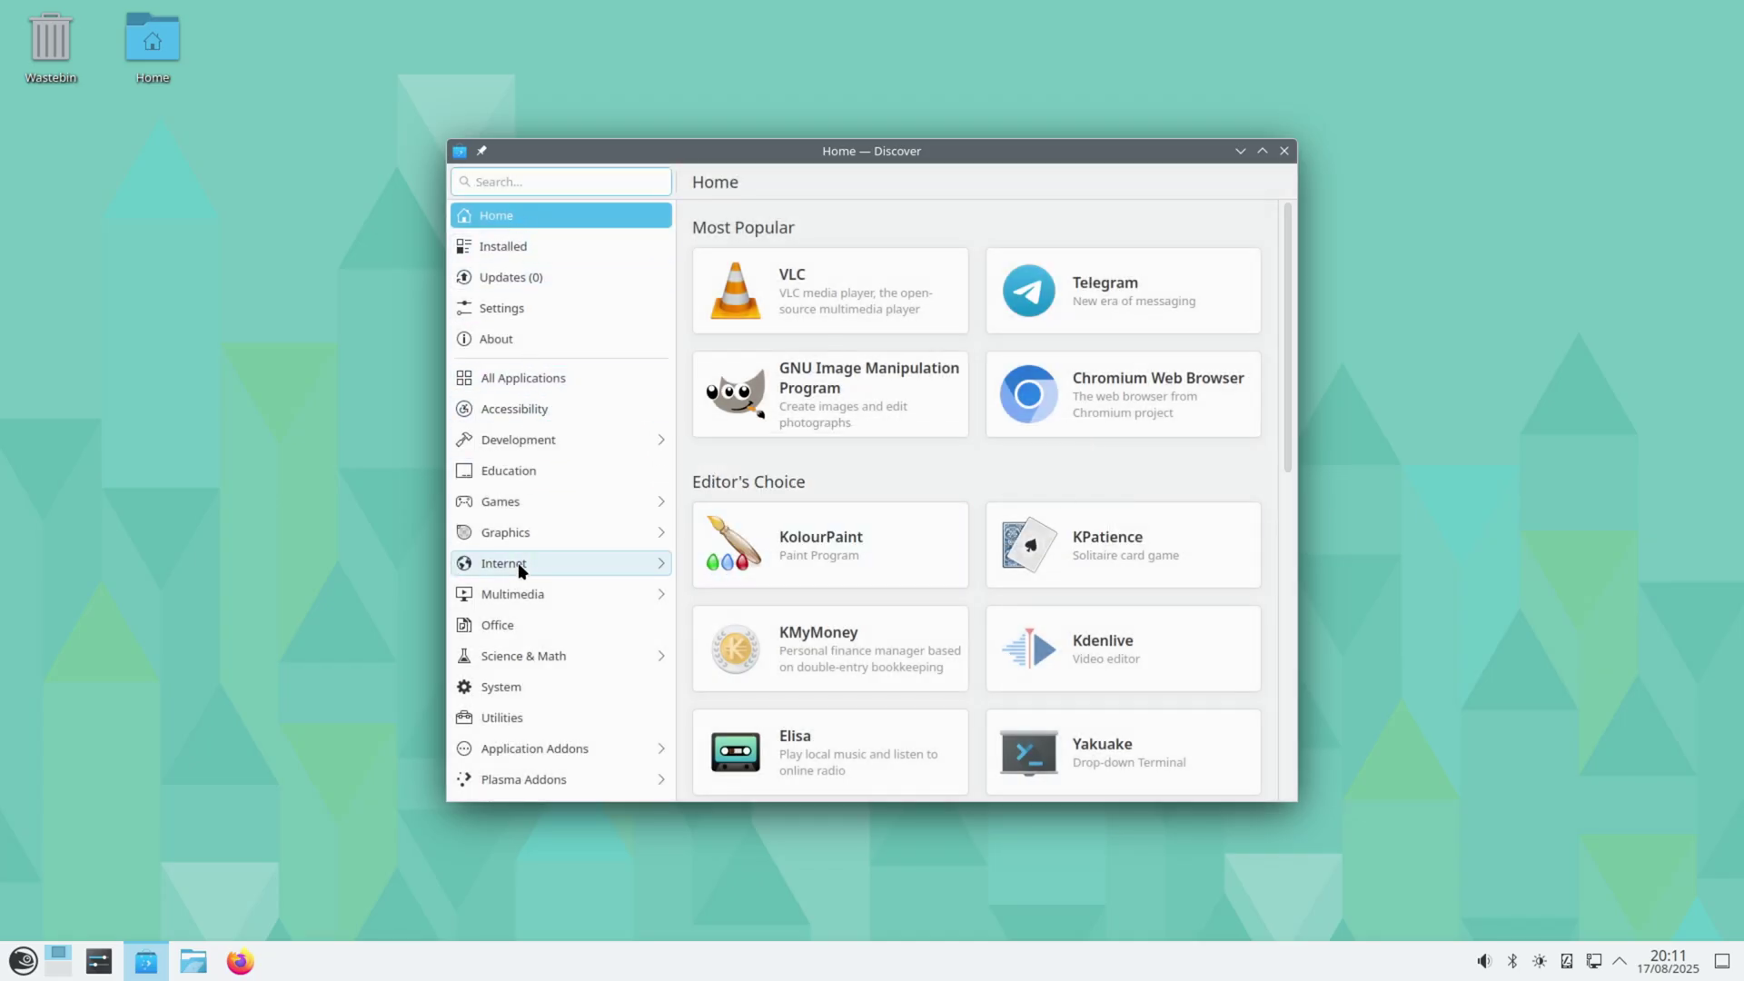
pyautogui.click(526, 272)
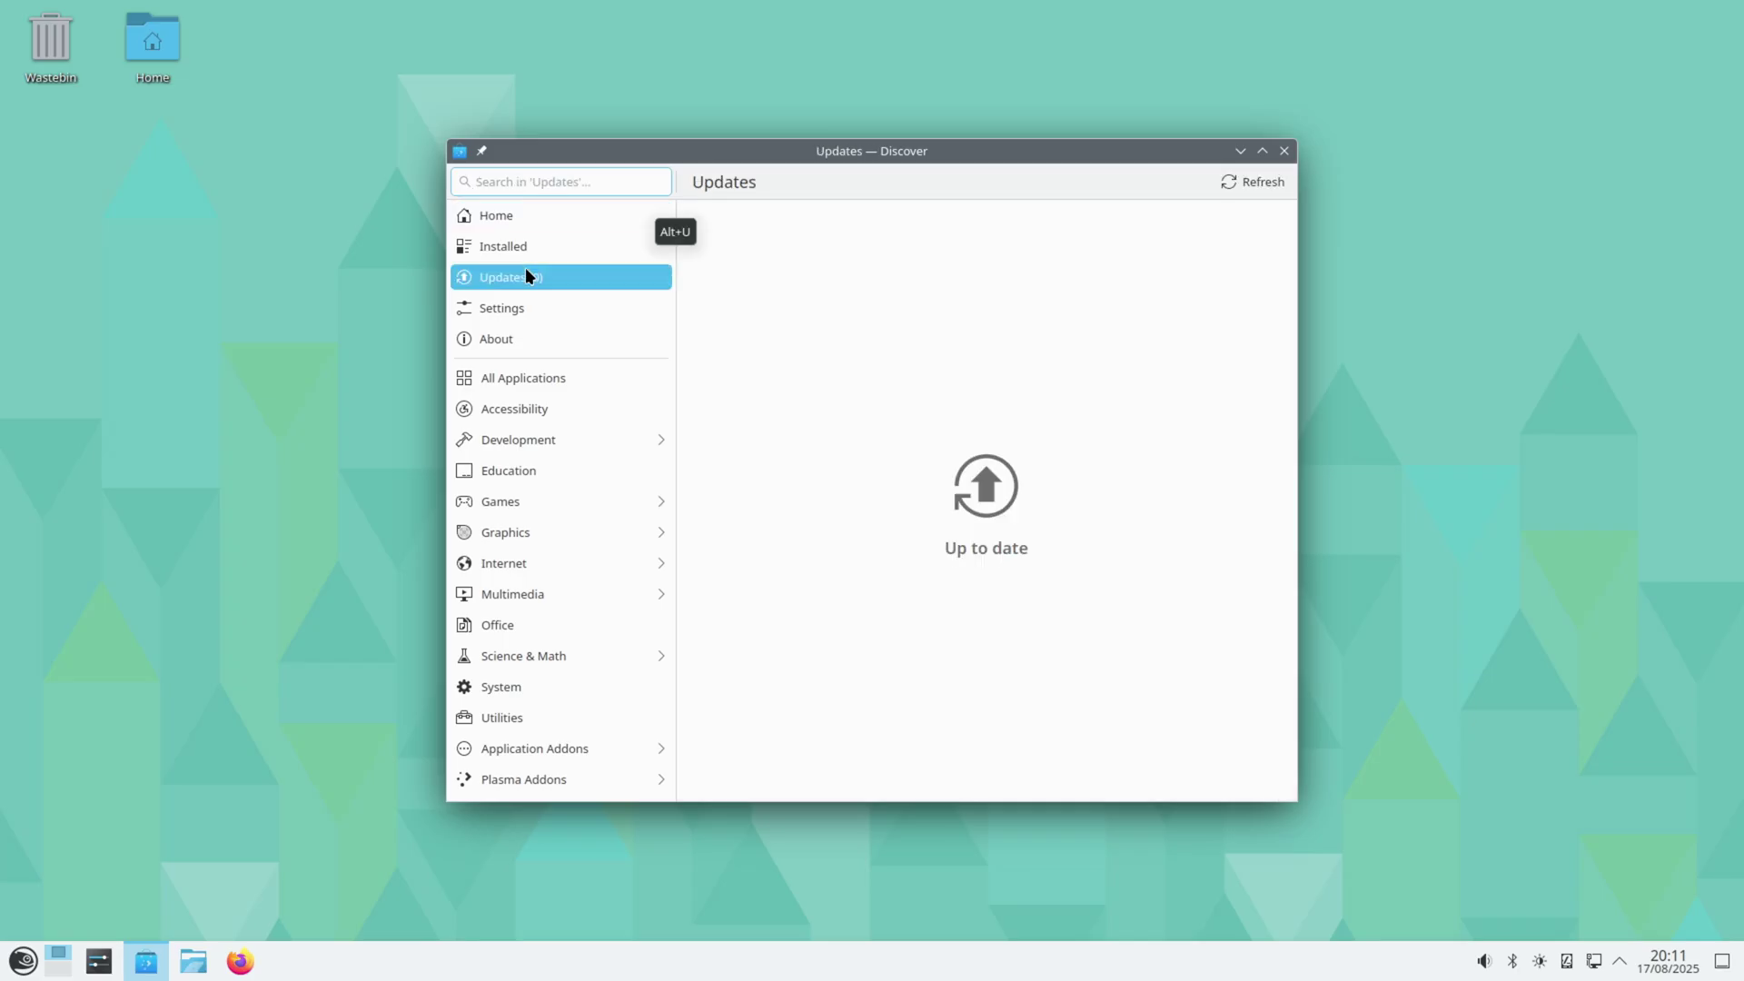
pyautogui.click(519, 308)
# Step: Search Discover for 'obs', start installing OBS Studio and authorise it with the root password
pyautogui.click(514, 220)
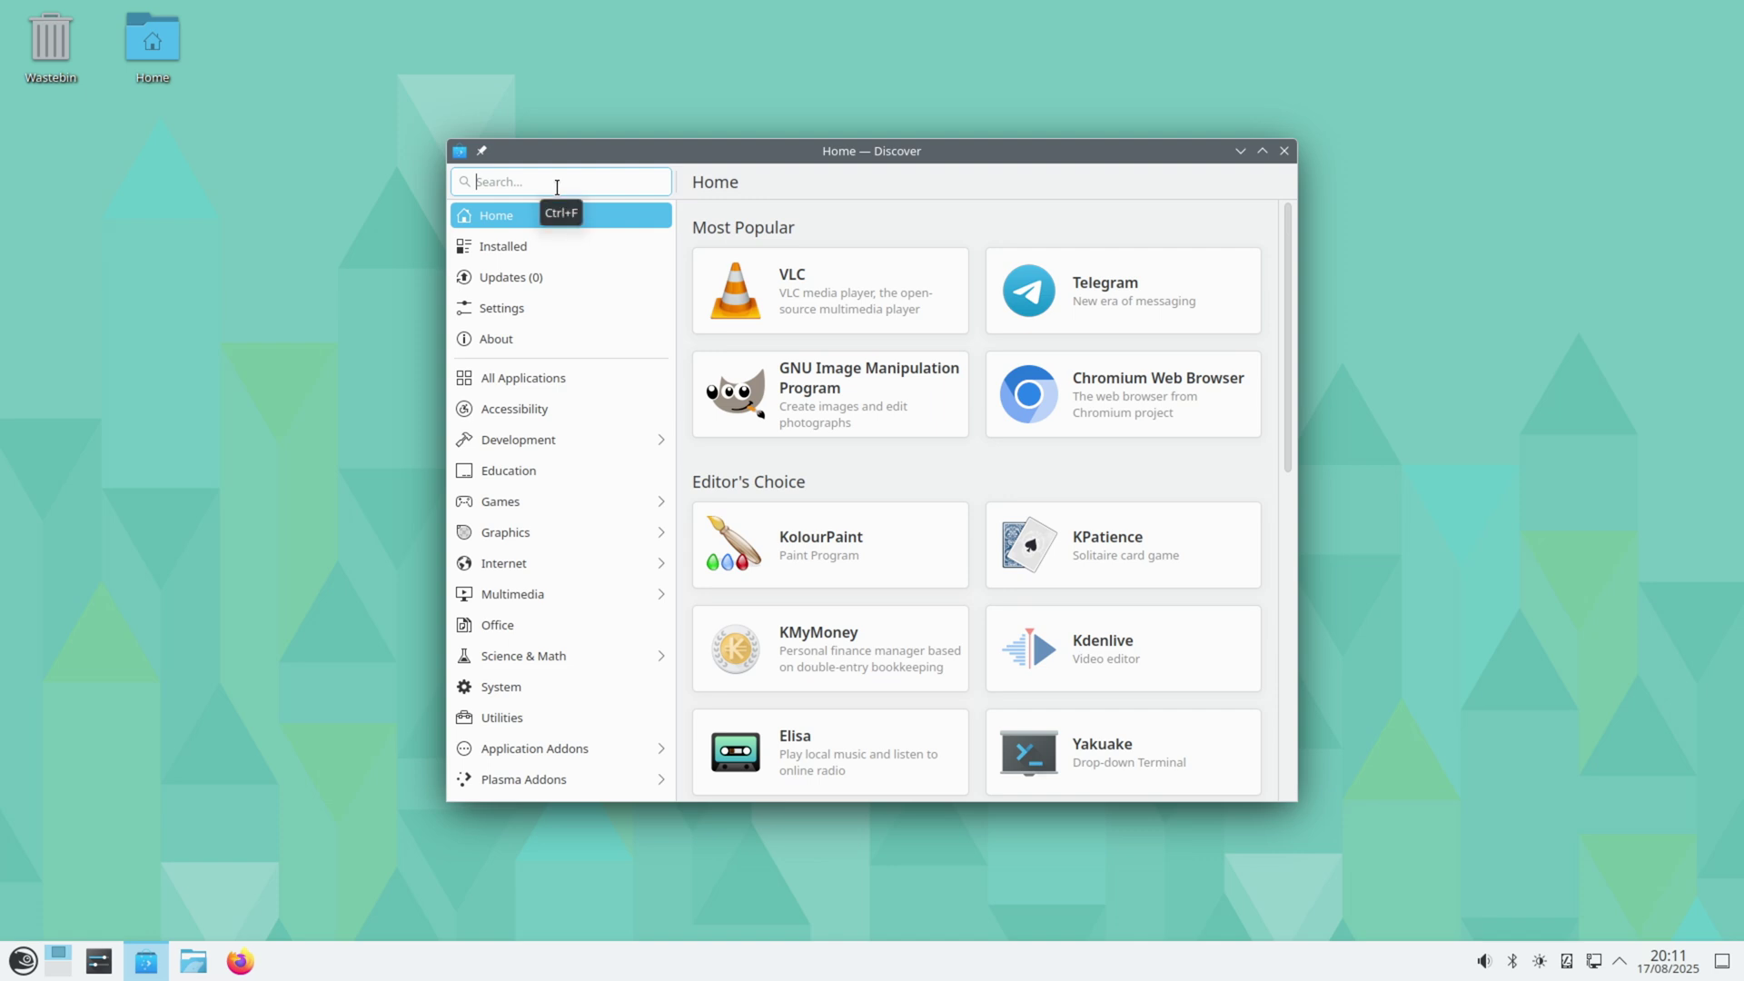
pyautogui.write('ob')
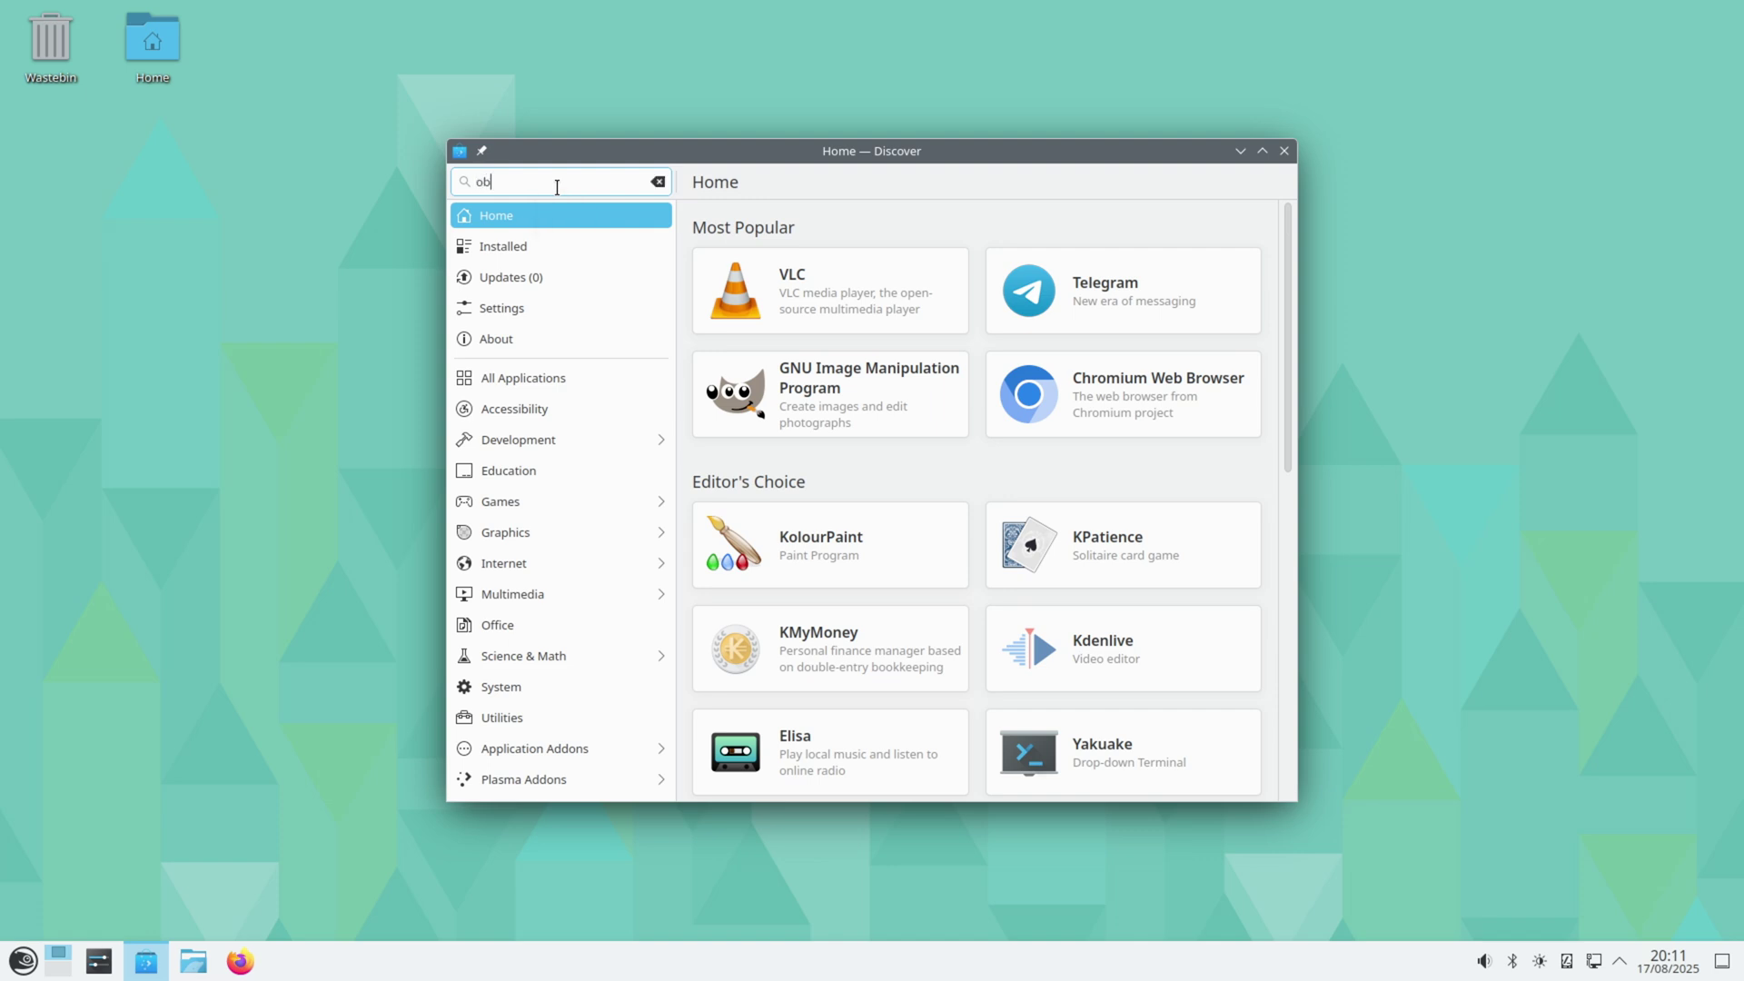
pyautogui.write('s')
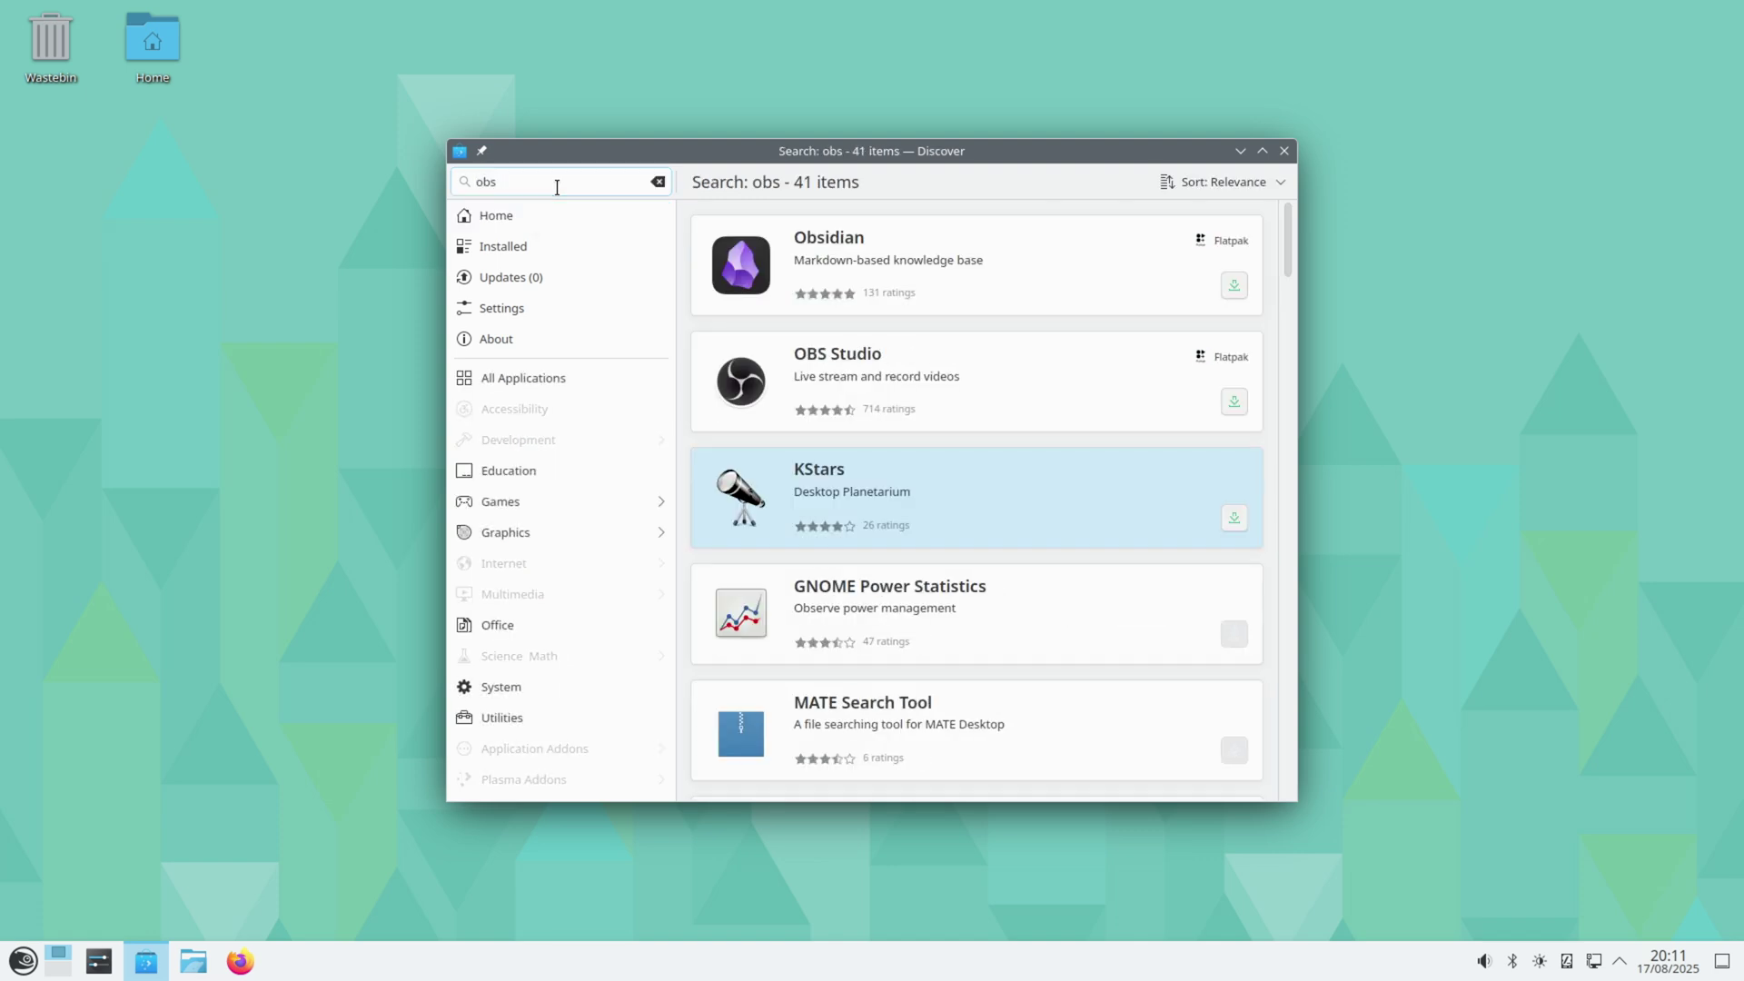
pyautogui.click(1064, 389)
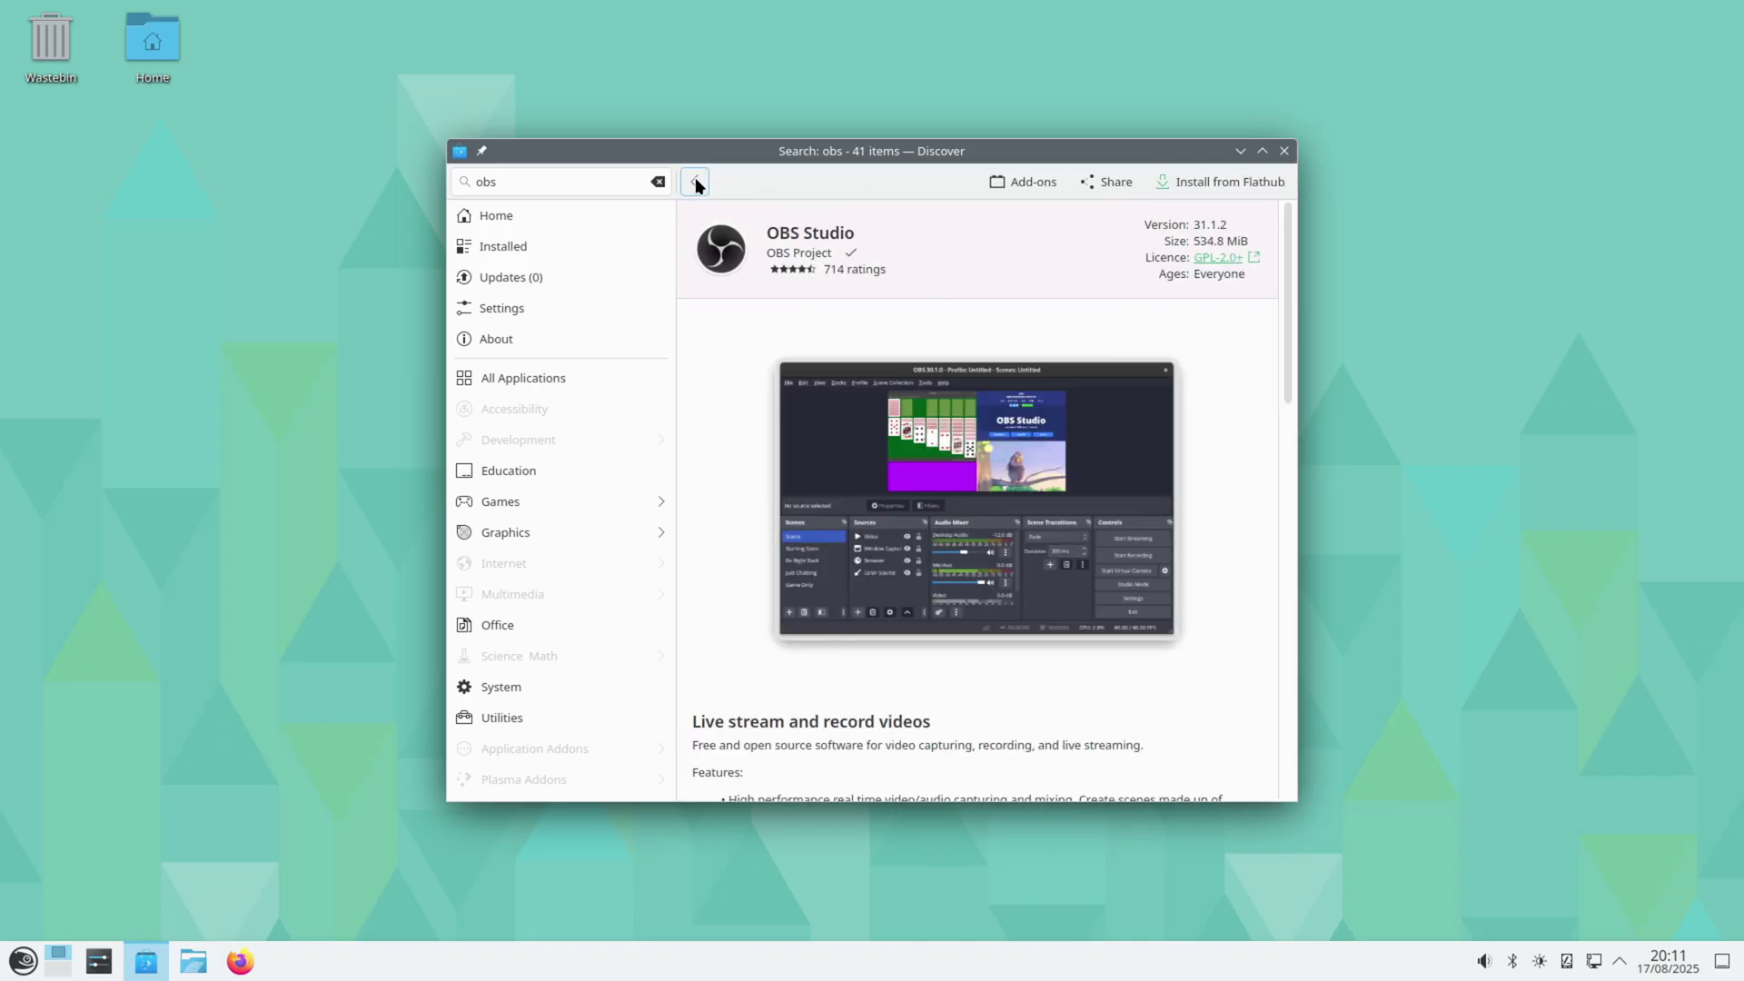
pyautogui.click(696, 180)
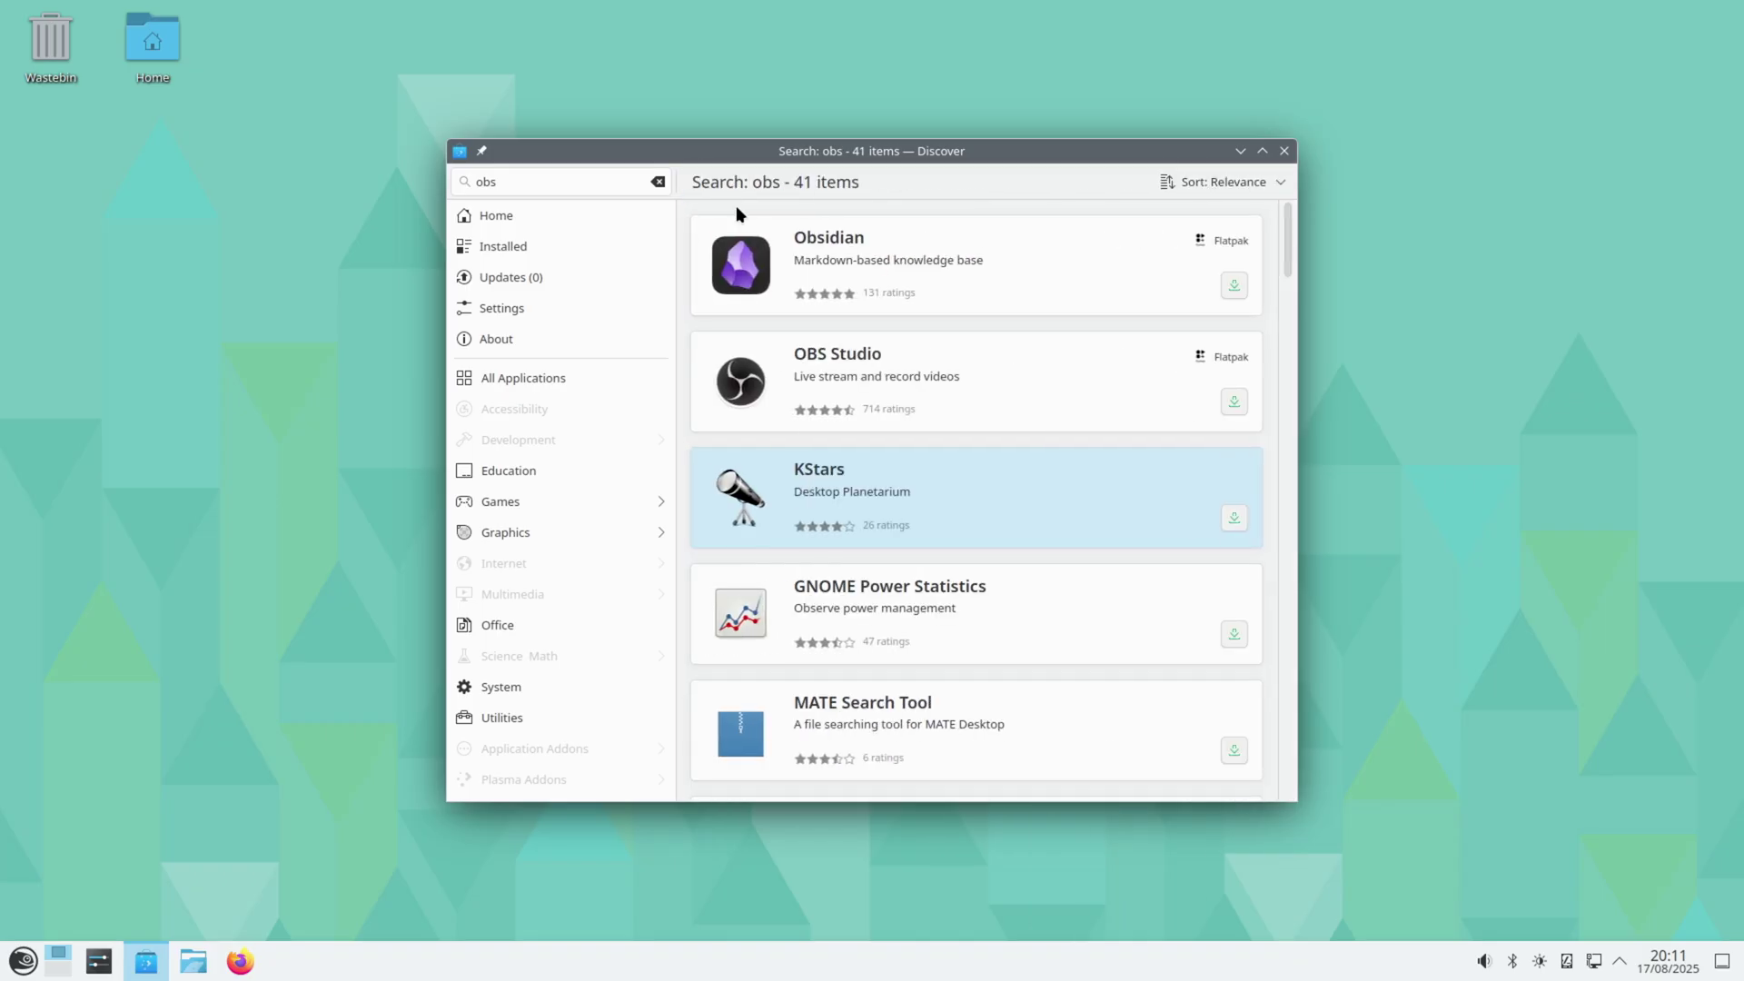
pyautogui.click(1230, 402)
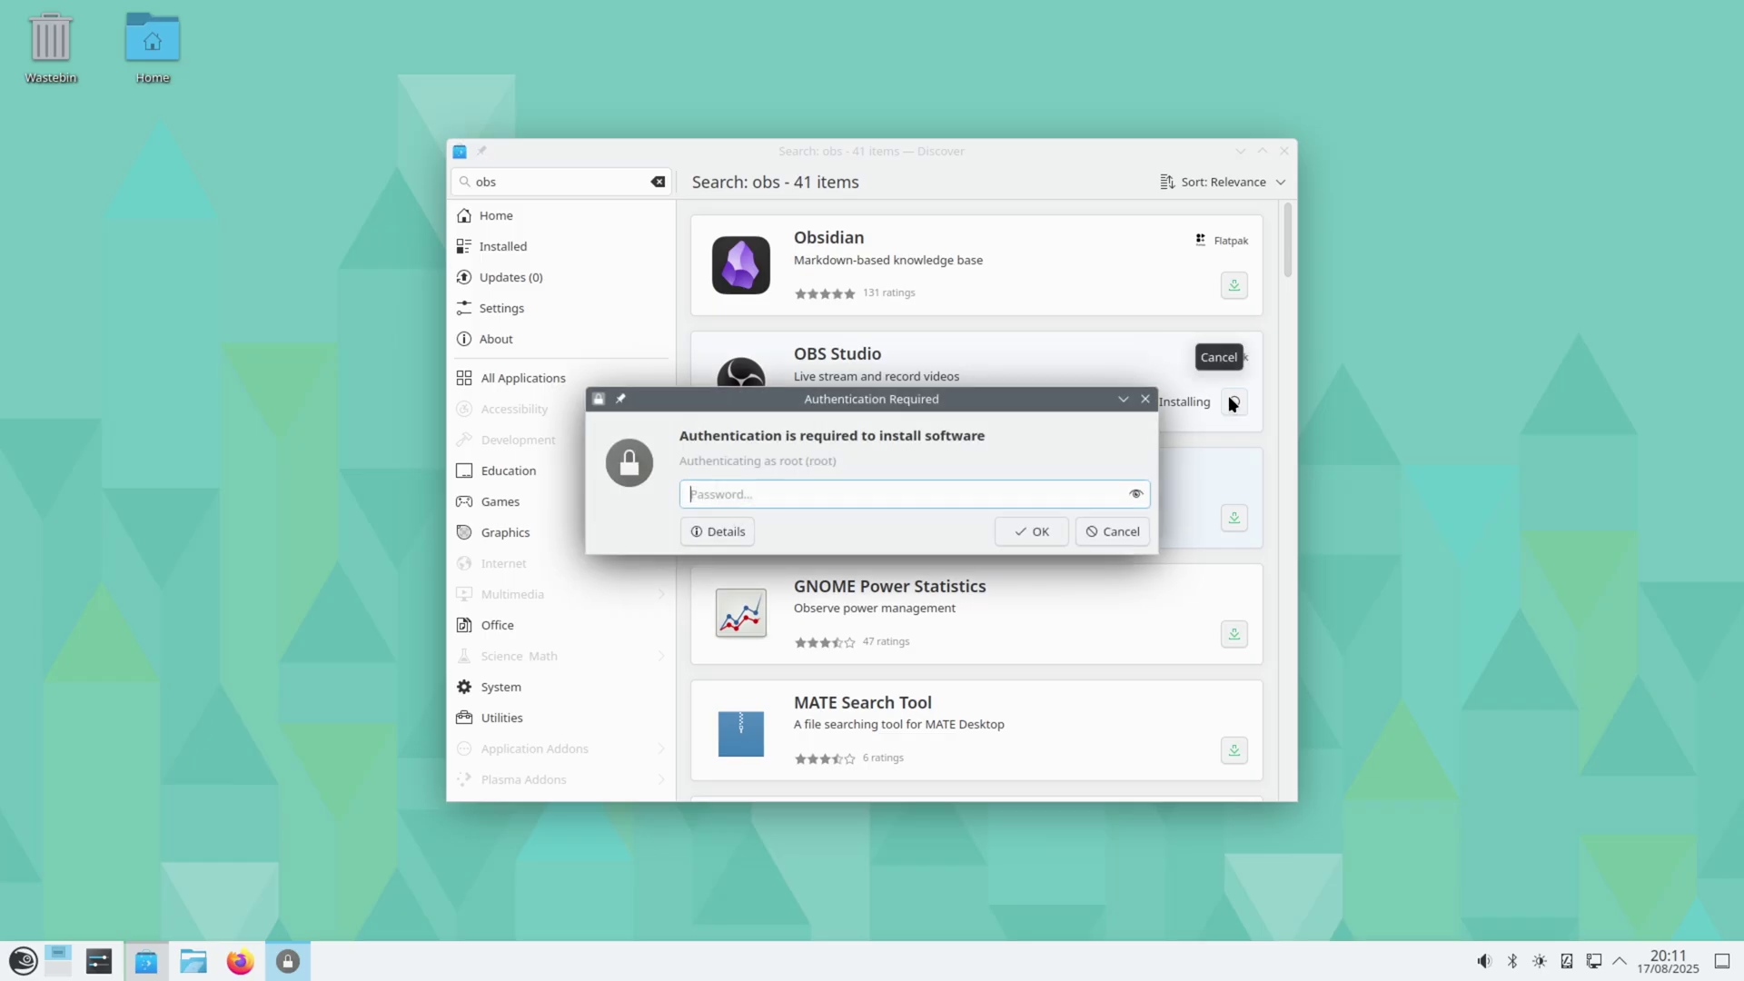
pyautogui.press('Return')
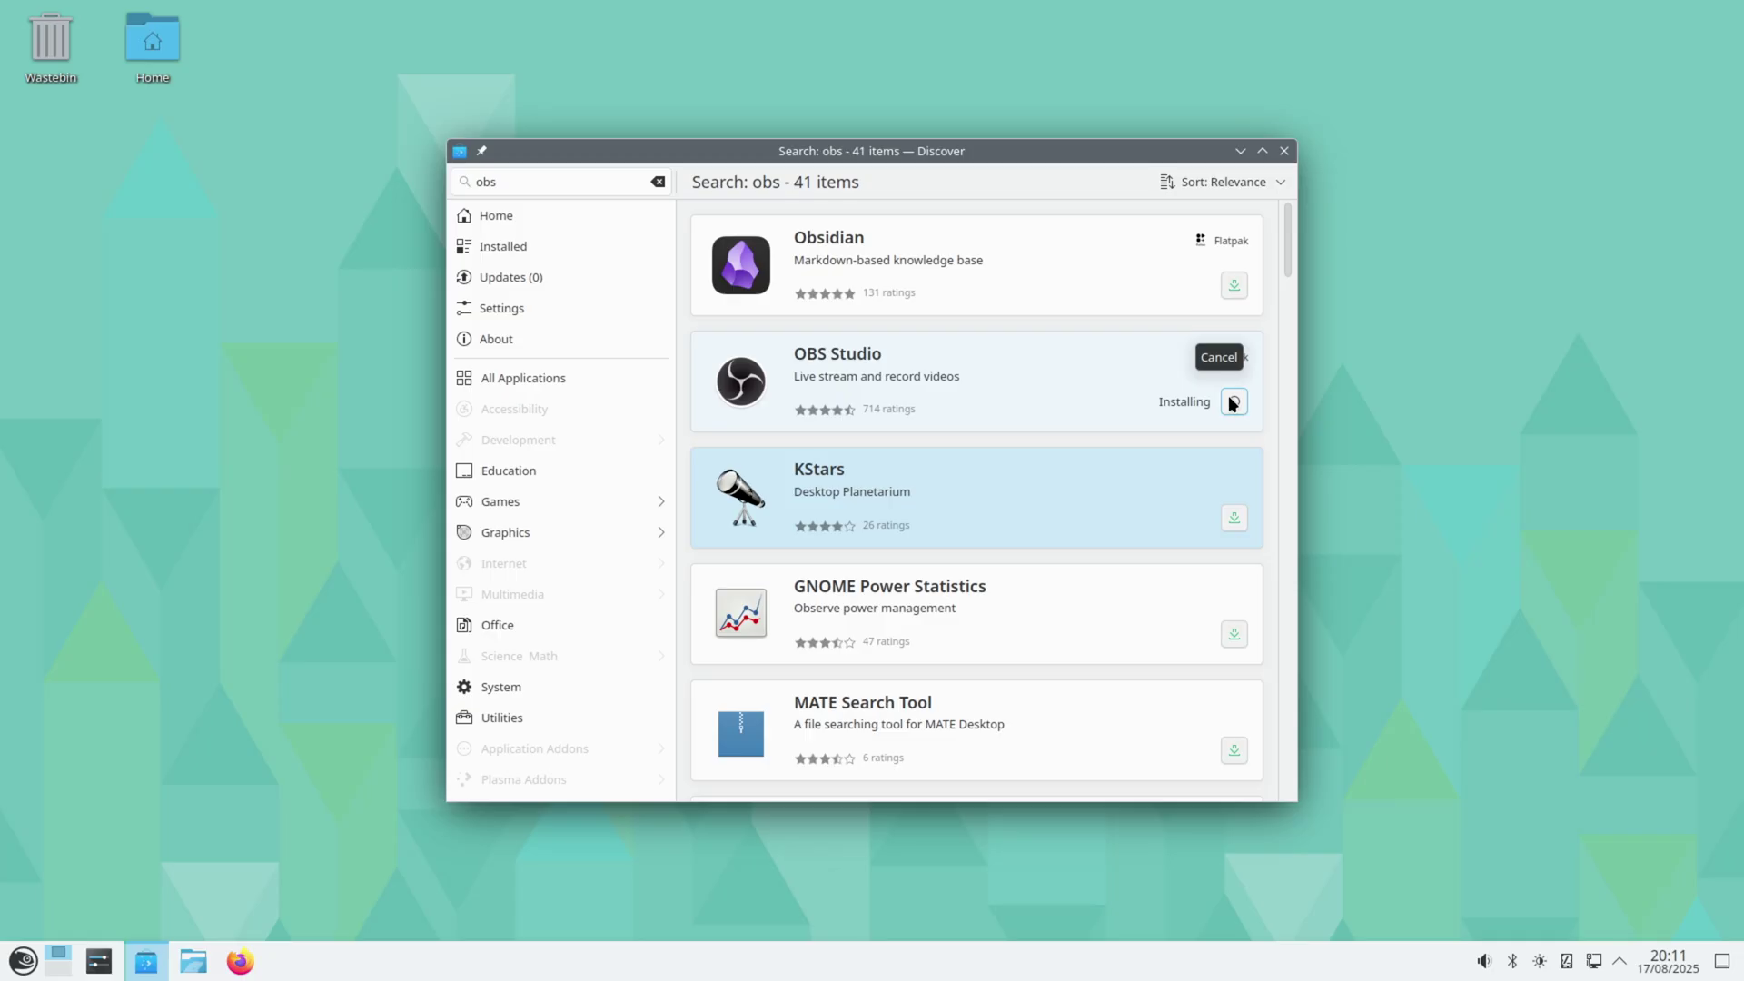
# Step: Replace the search with 'steam' and start installing the Flatpak version of Steam
pyautogui.click(509, 184)
pyautogui.press('BackSpace')
pyautogui.press('BackSpace')
pyautogui.press('BackSpace')
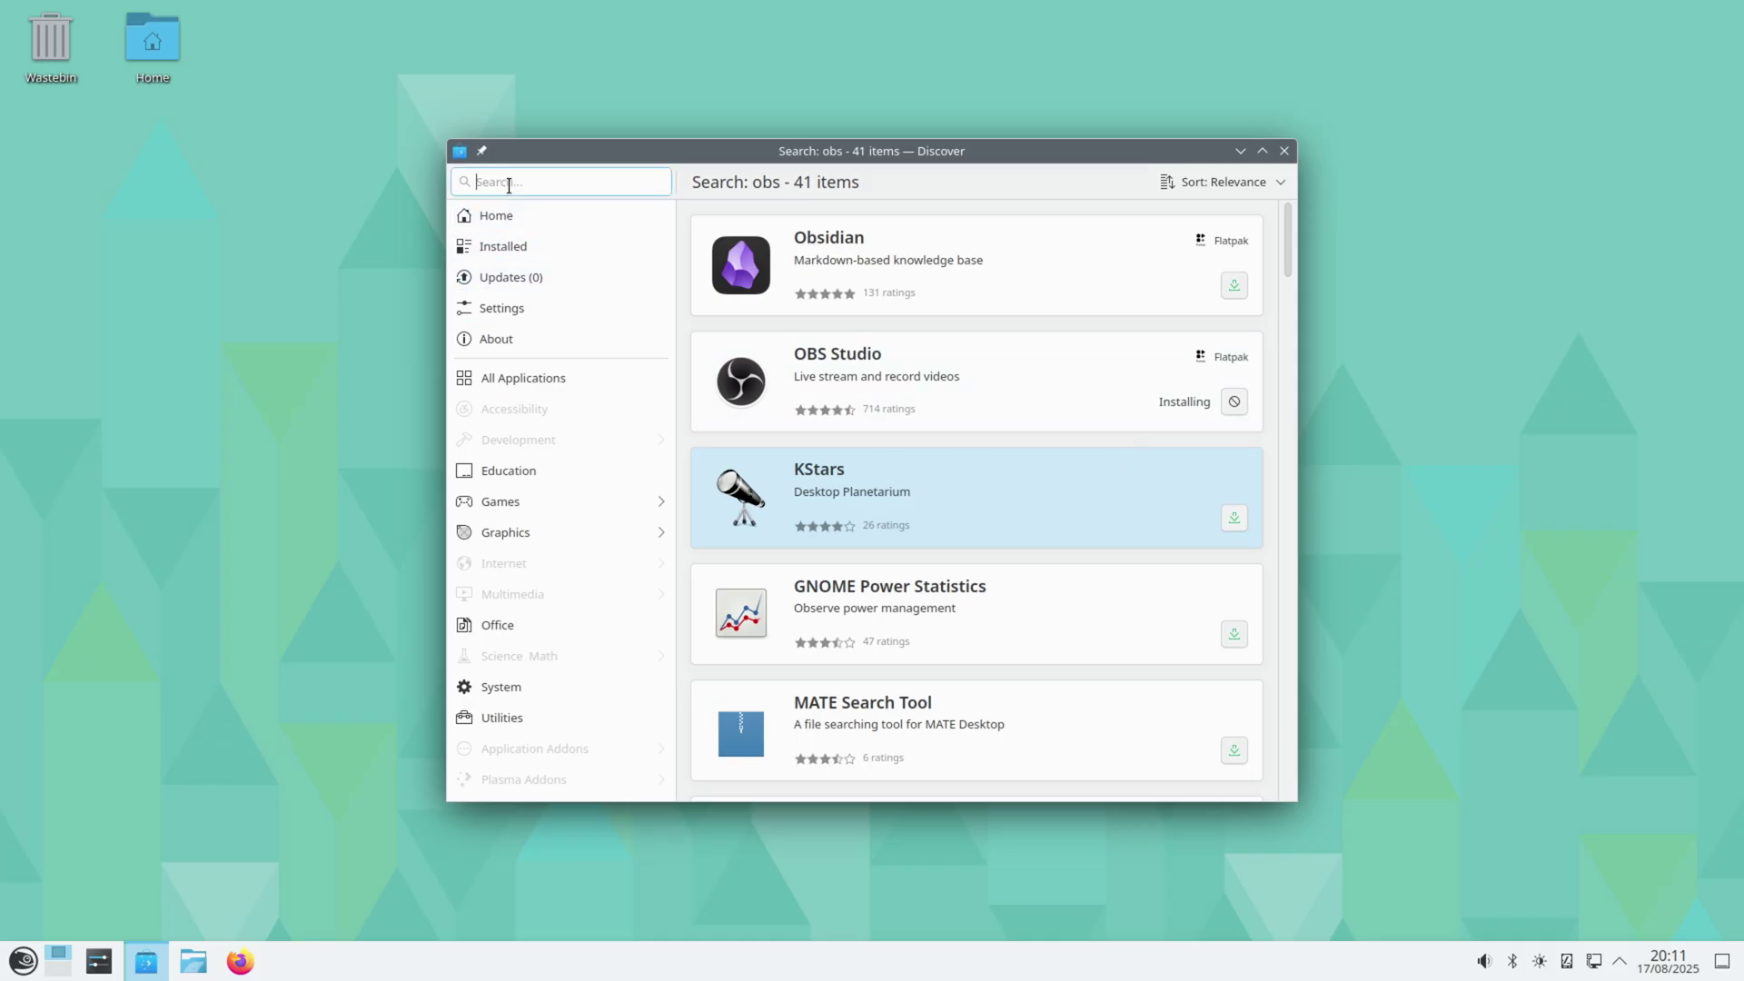
pyautogui.write('s')
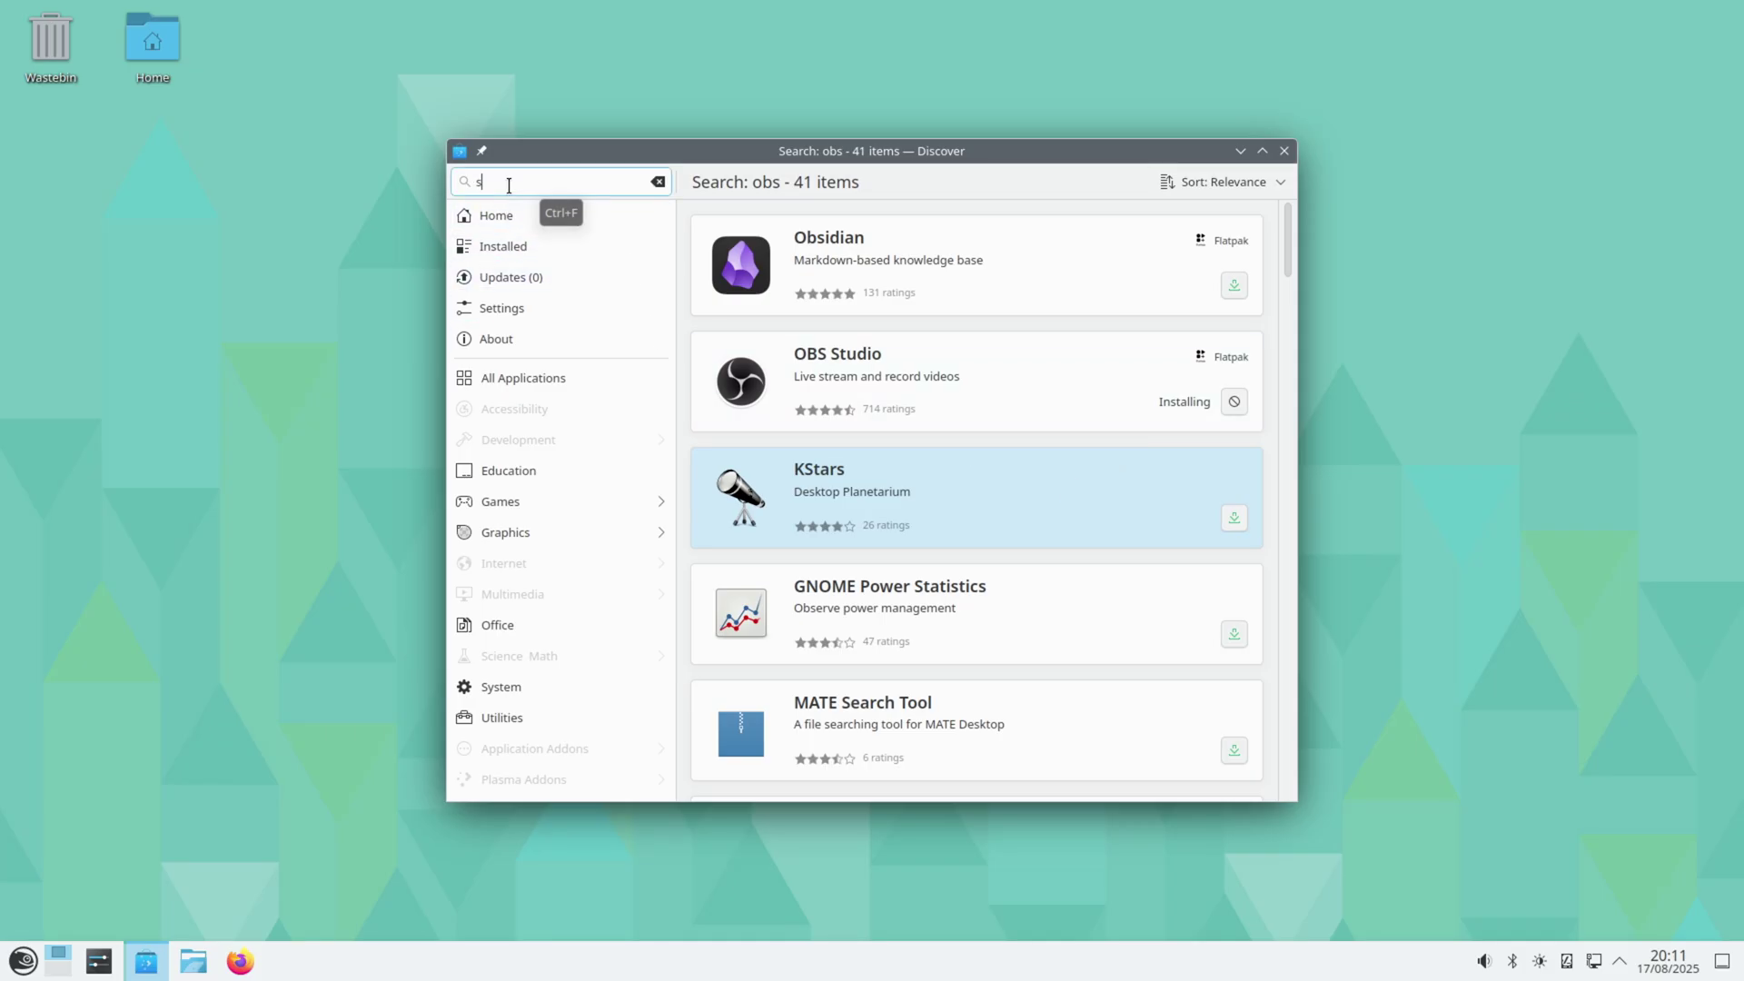
pyautogui.write('team')
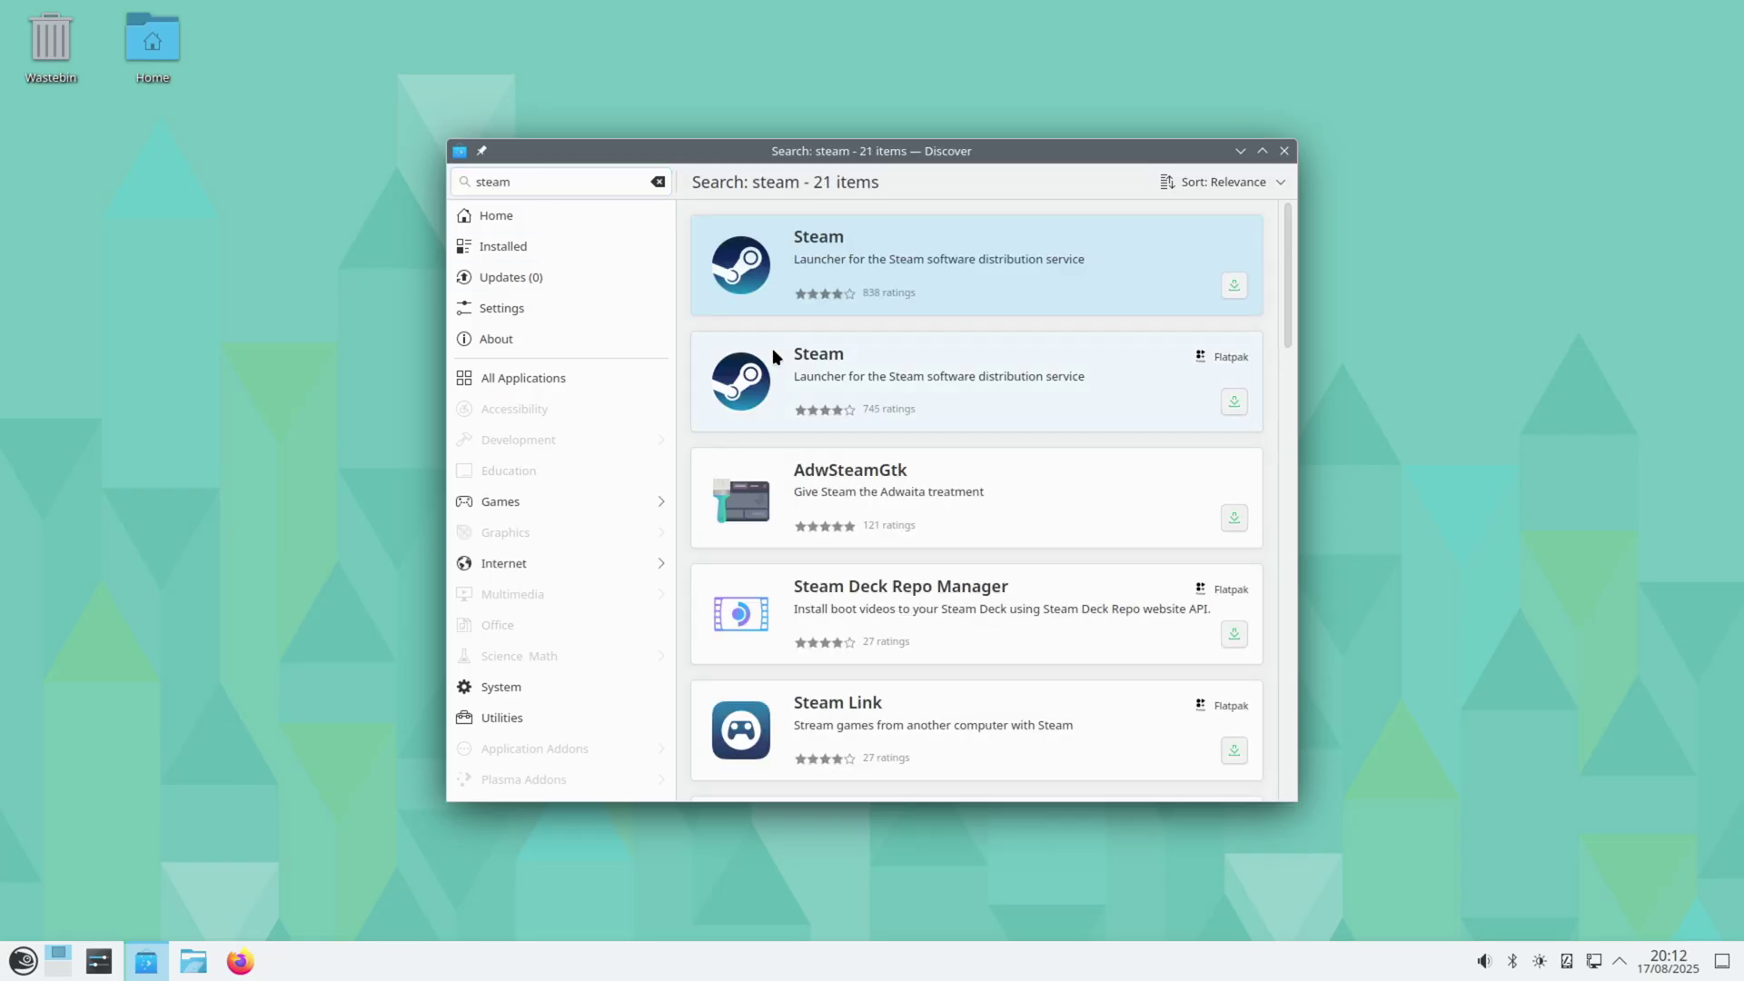
pyautogui.click(1234, 403)
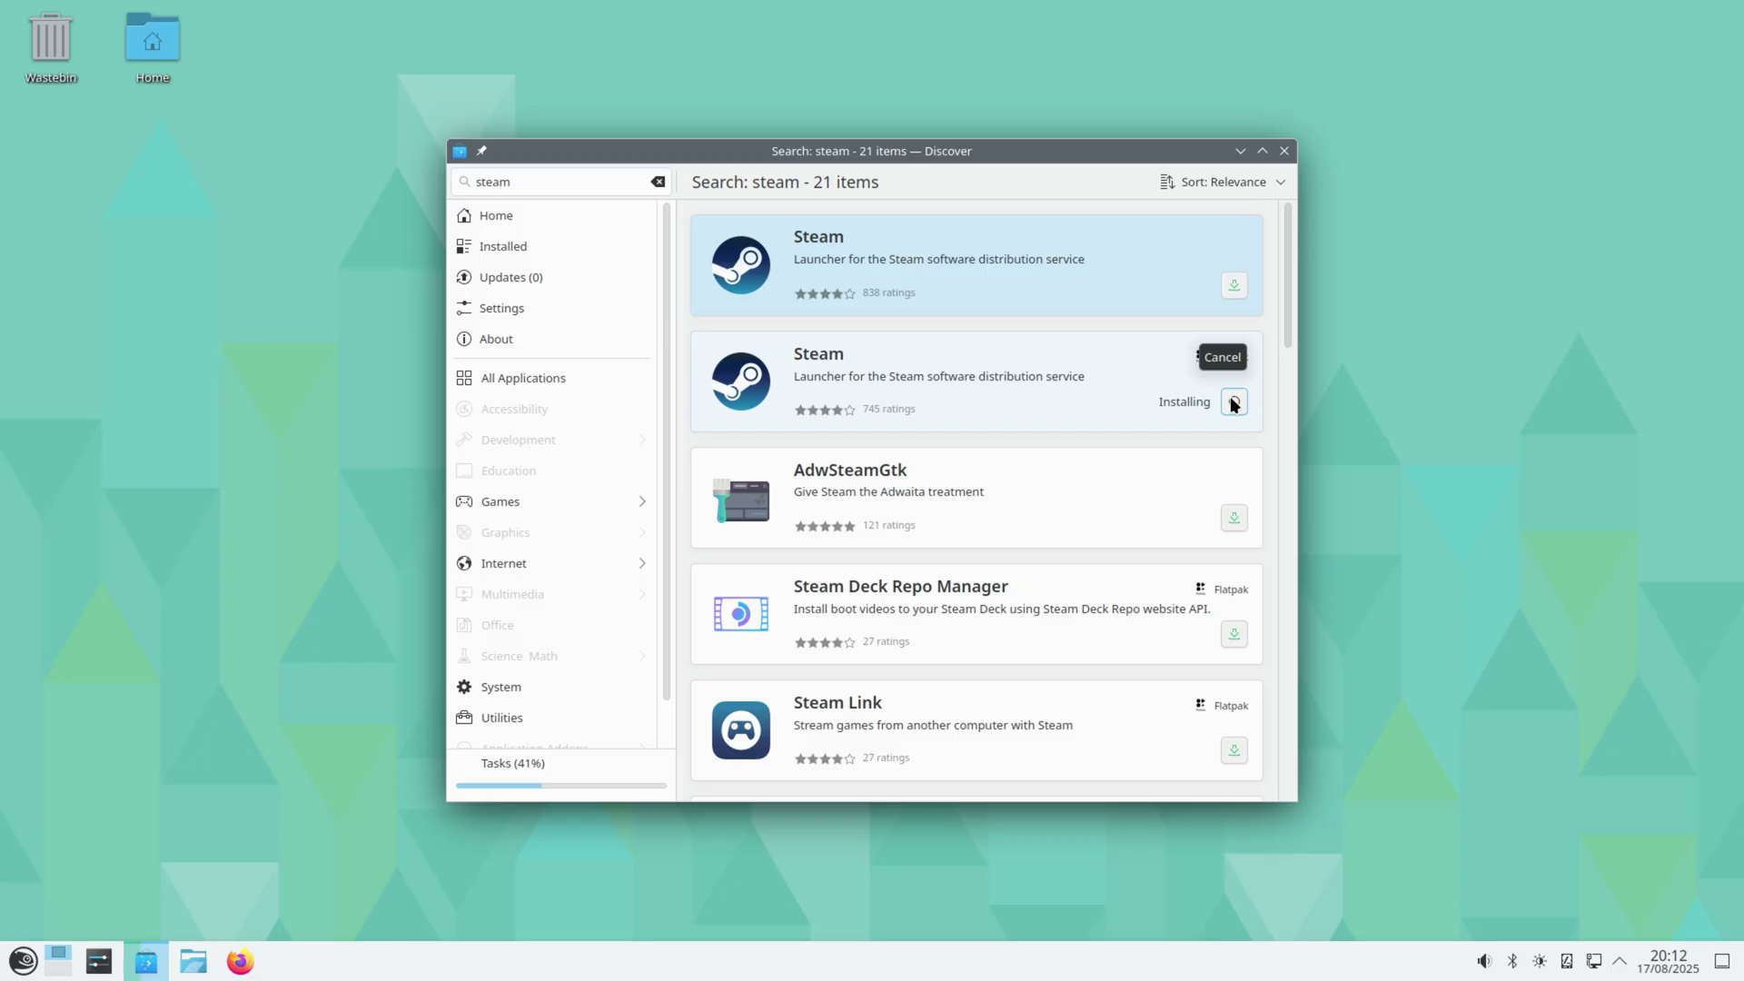
pyautogui.scroll(-3, 842, 593)
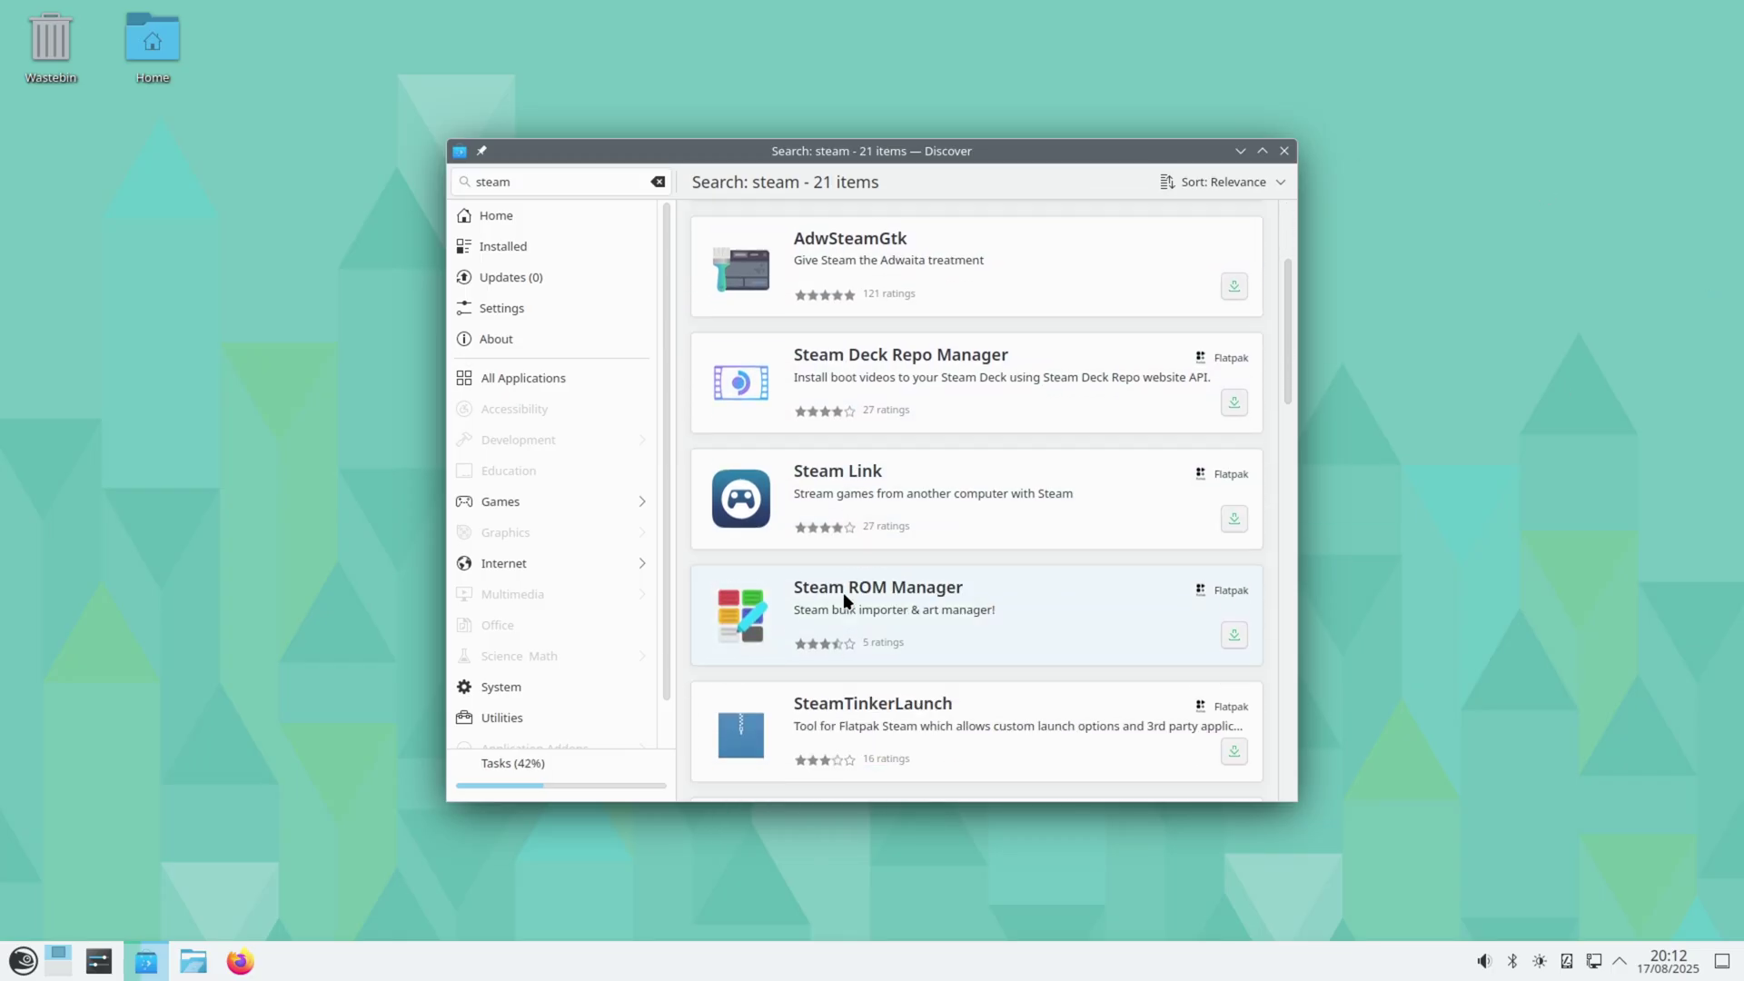
pyautogui.scroll(-3, 843, 592)
pyautogui.scroll(-2, 844, 593)
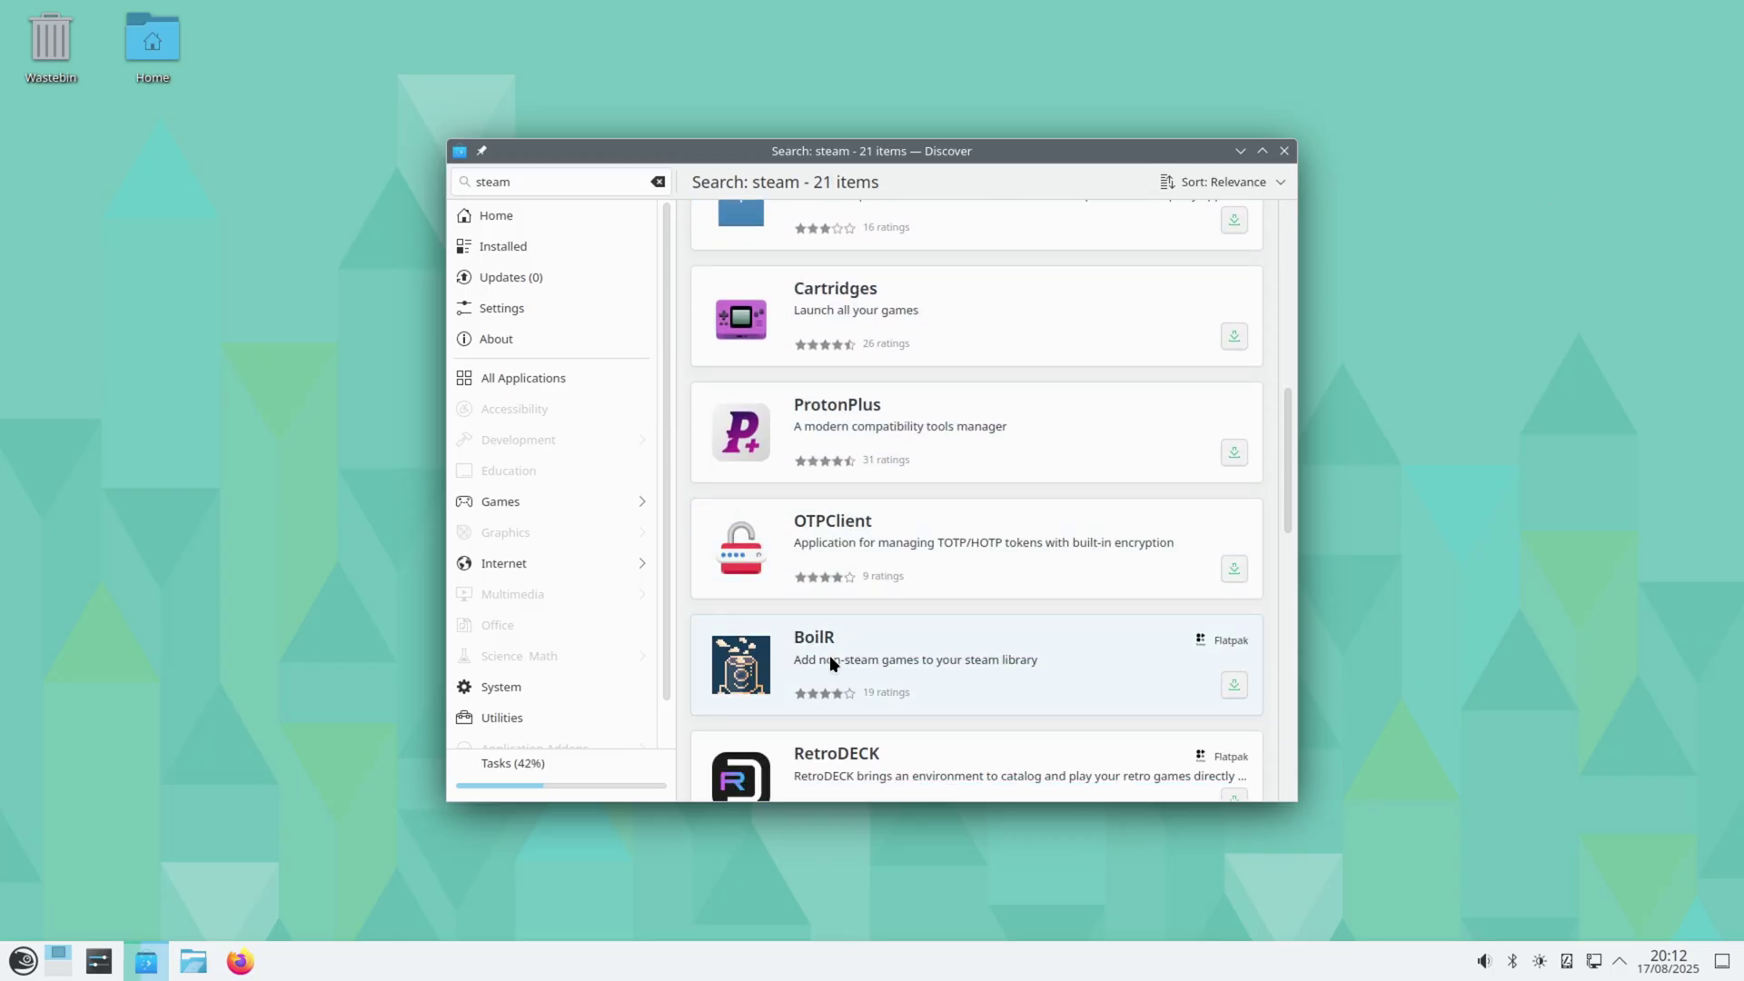
pyautogui.scroll(5, 830, 660)
pyautogui.scroll(5, 830, 660)
pyautogui.scroll(-3, 830, 659)
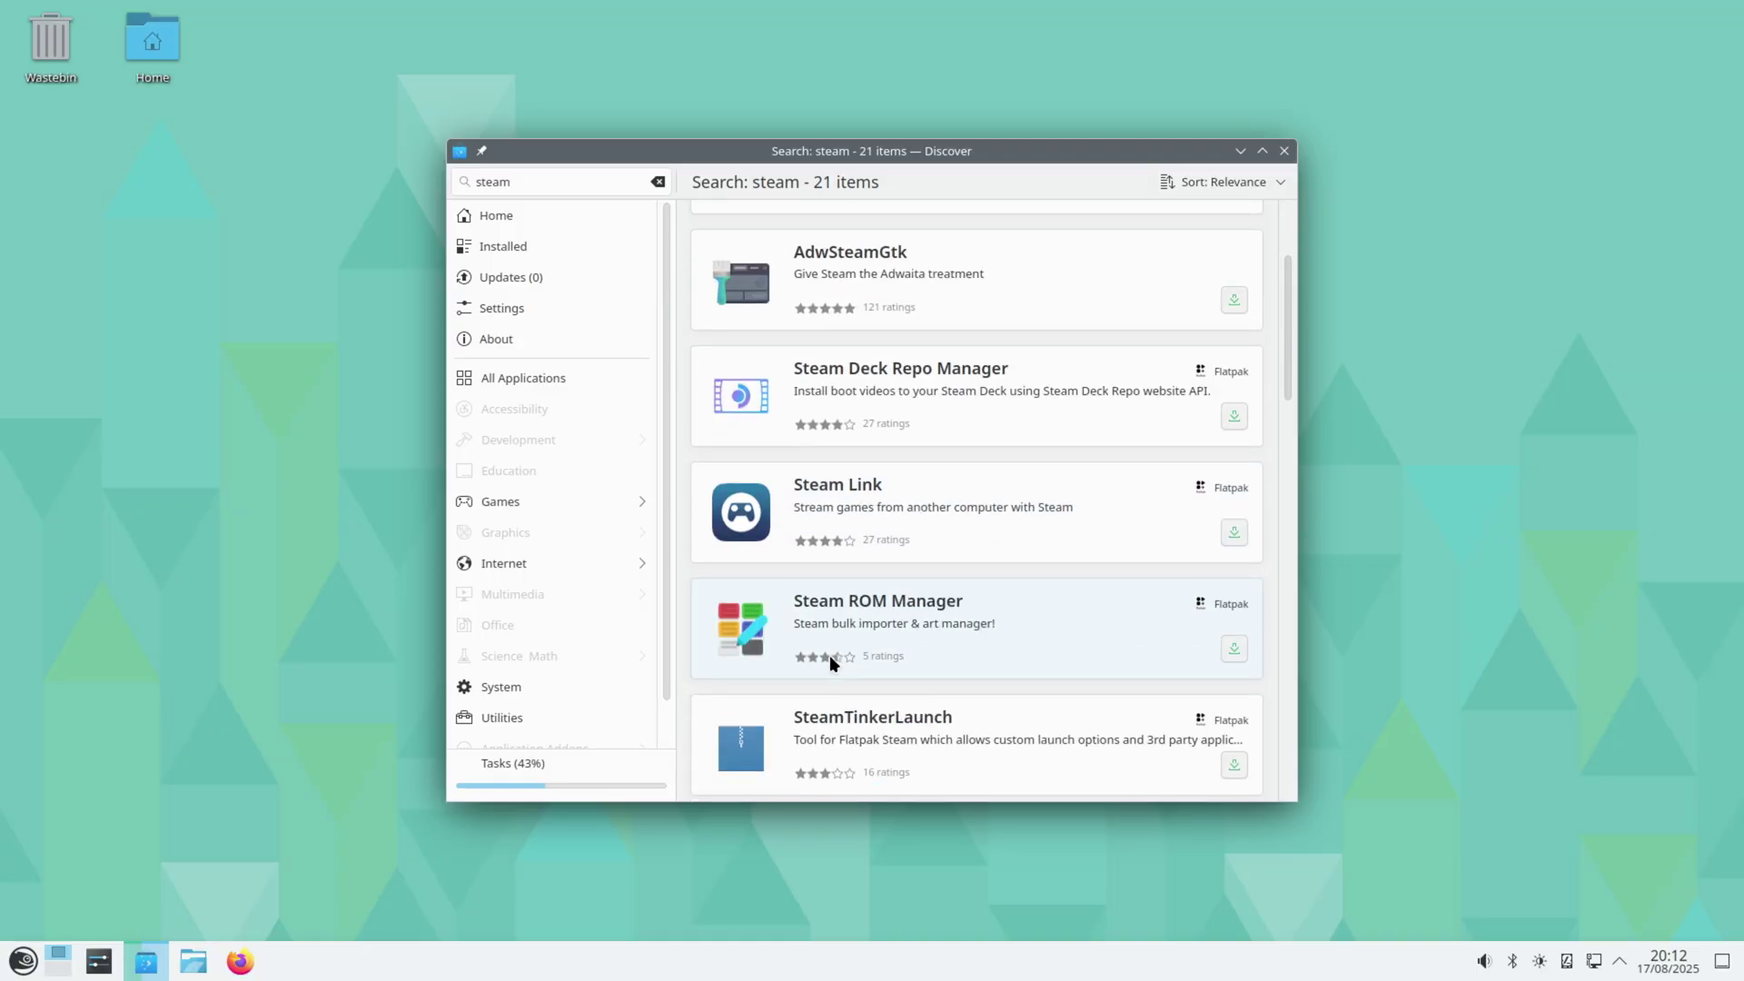
# Step: Launch LibreOffice Writer from the launcher's Office category into a blank document
pyautogui.click(24, 961)
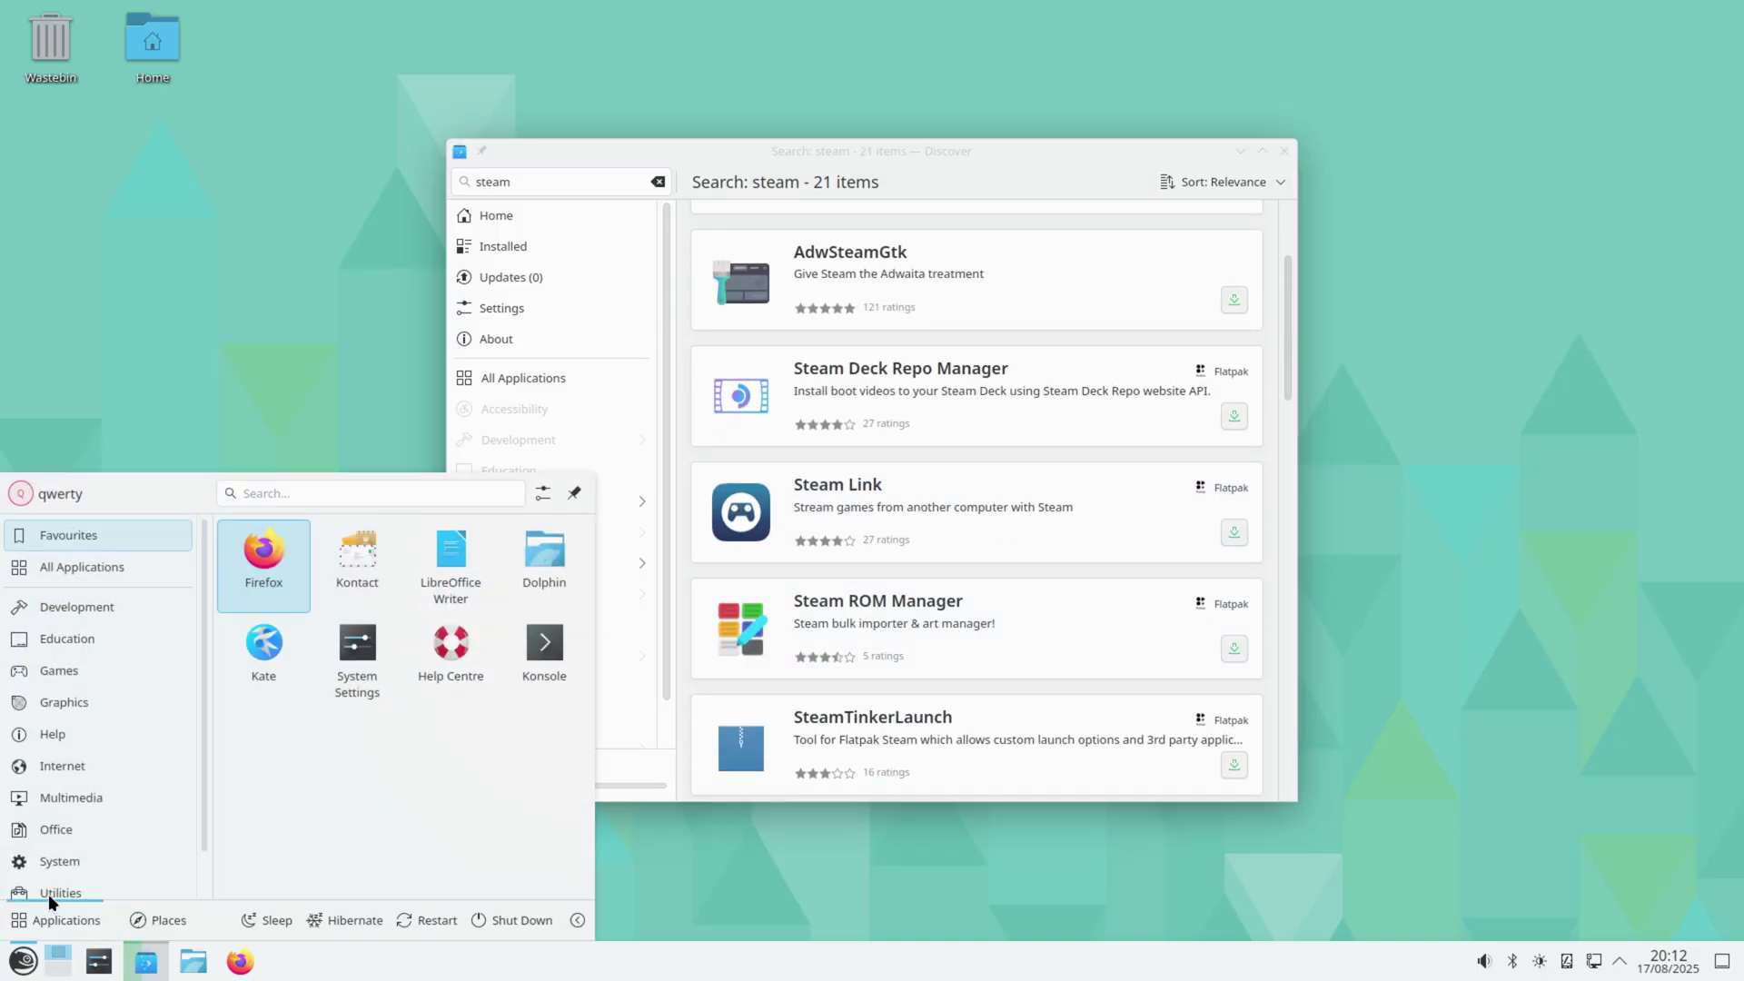
pyautogui.scroll(-2, 582, 752)
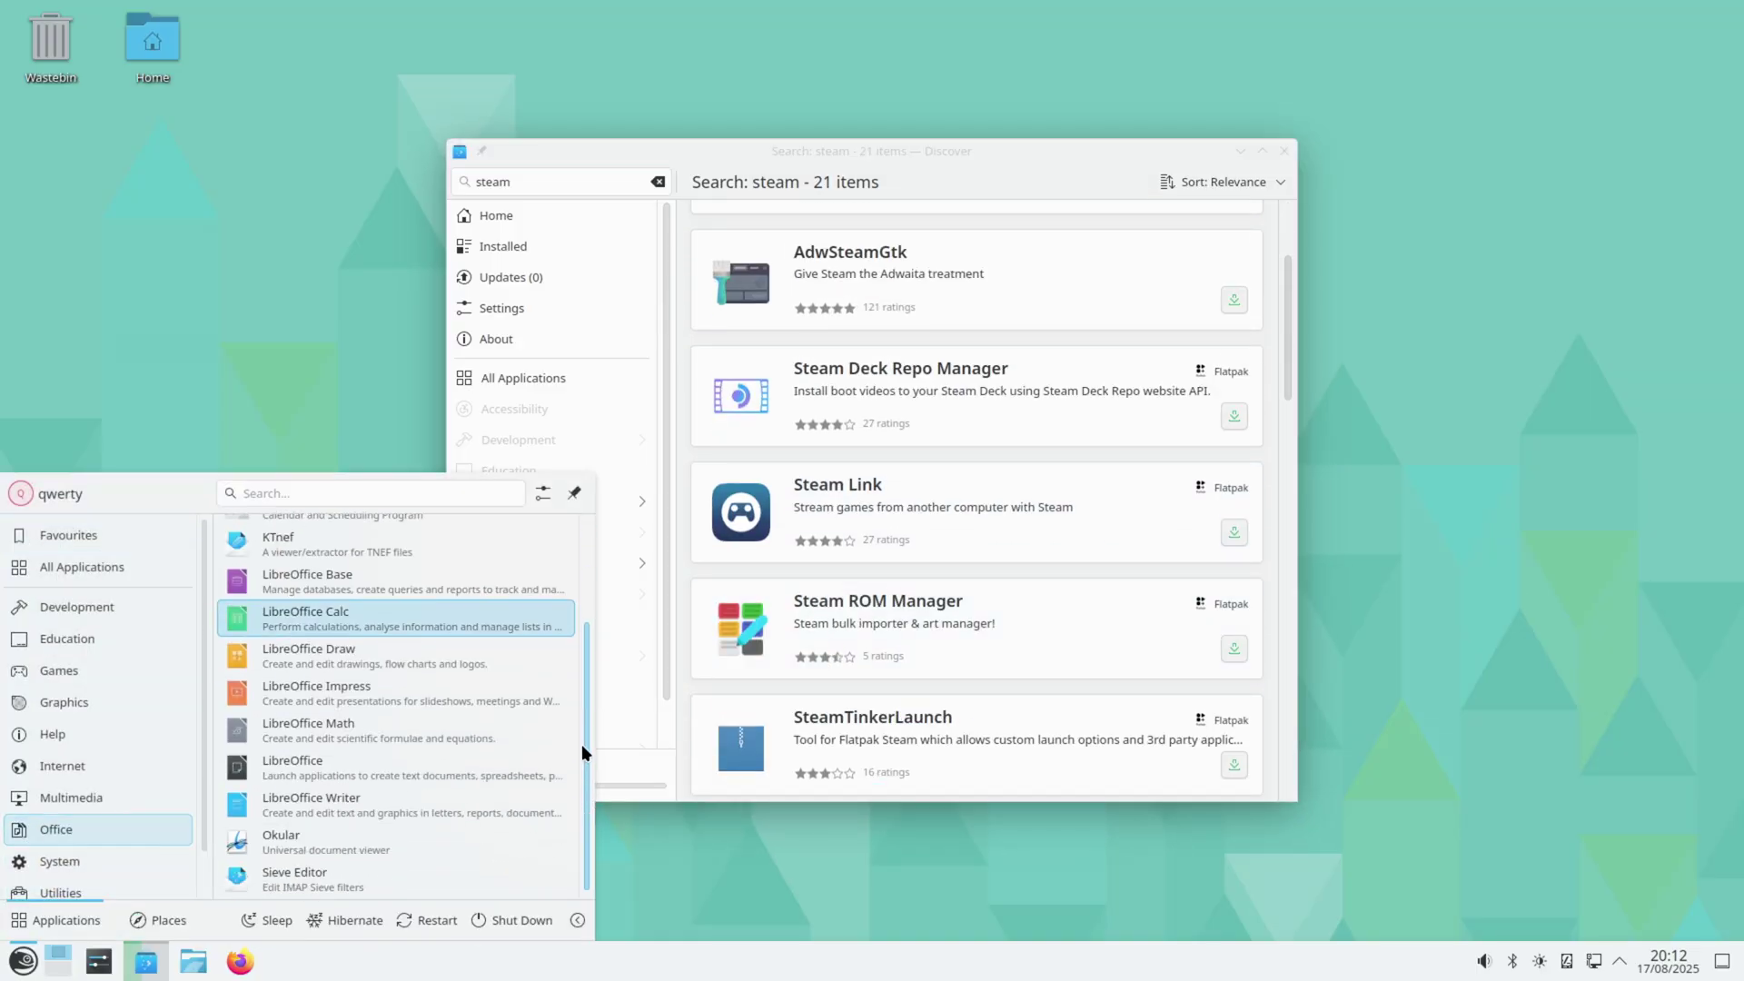
pyautogui.click(432, 809)
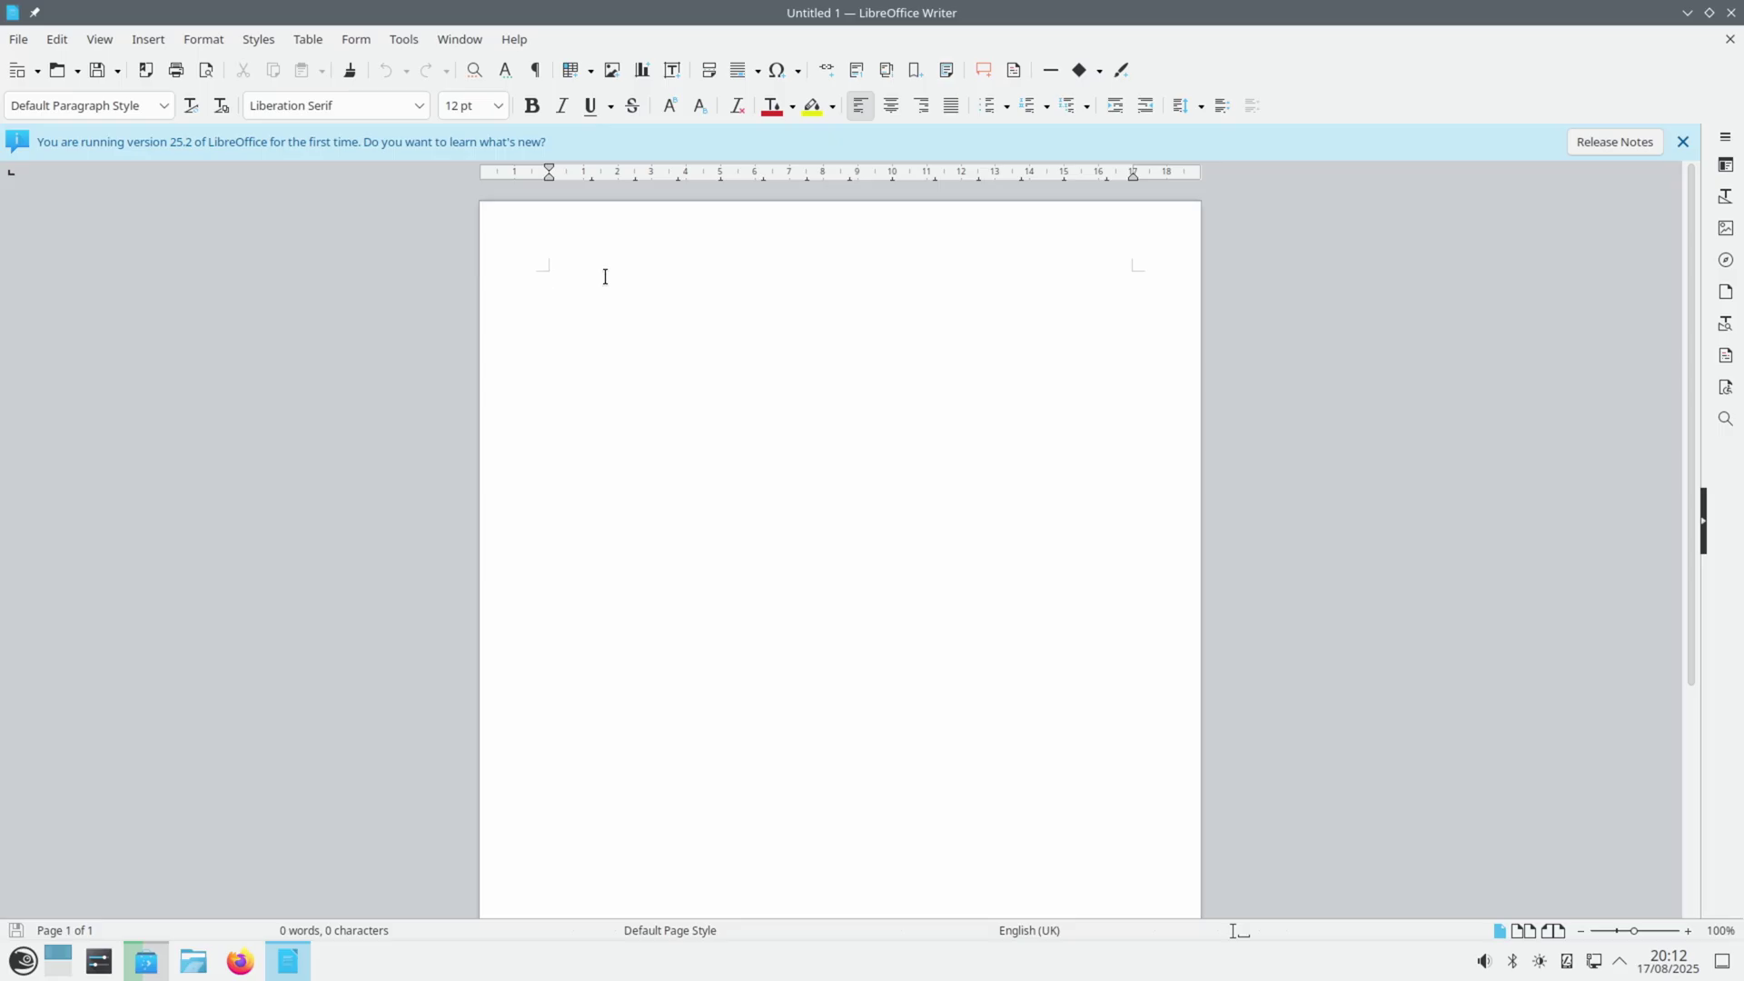
pyautogui.write('The mattr')
pyautogui.write('ix has y')
pyautogui.write('ou')
# Step: Close Writer, saving 'The matrix has you' as Untitled 1.odt on the way out
pyautogui.click(1731, 13)
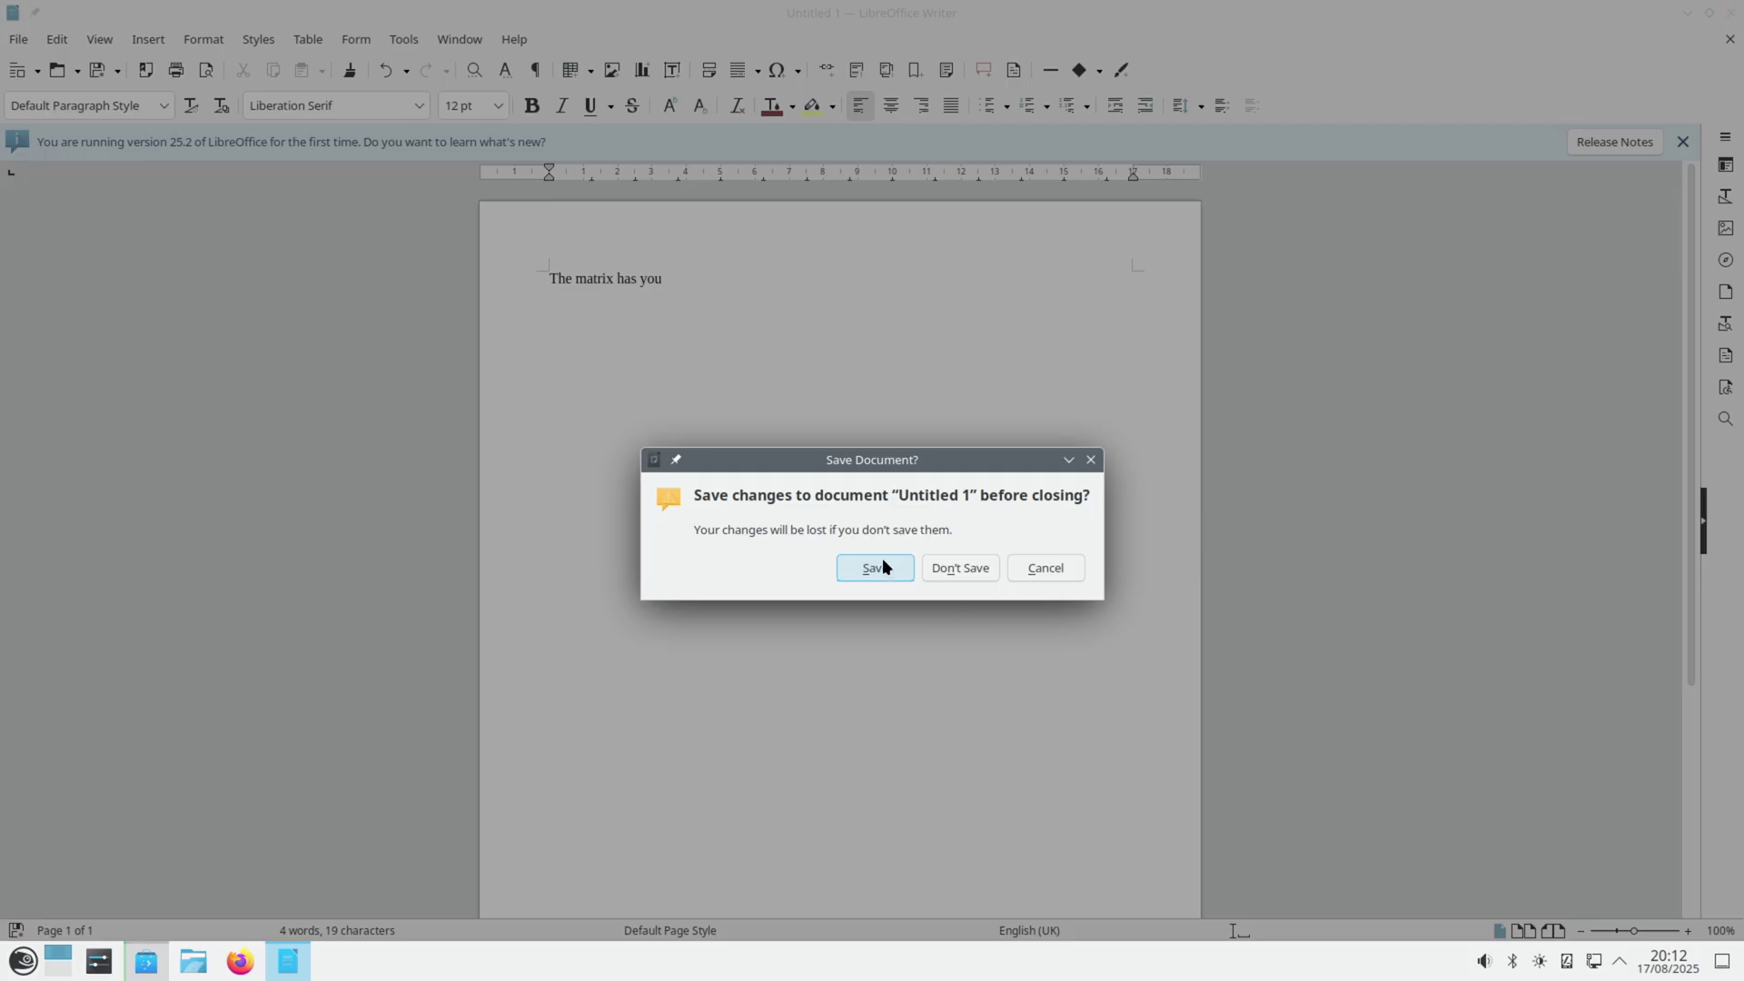
pyautogui.click(884, 565)
pyautogui.click(1183, 548)
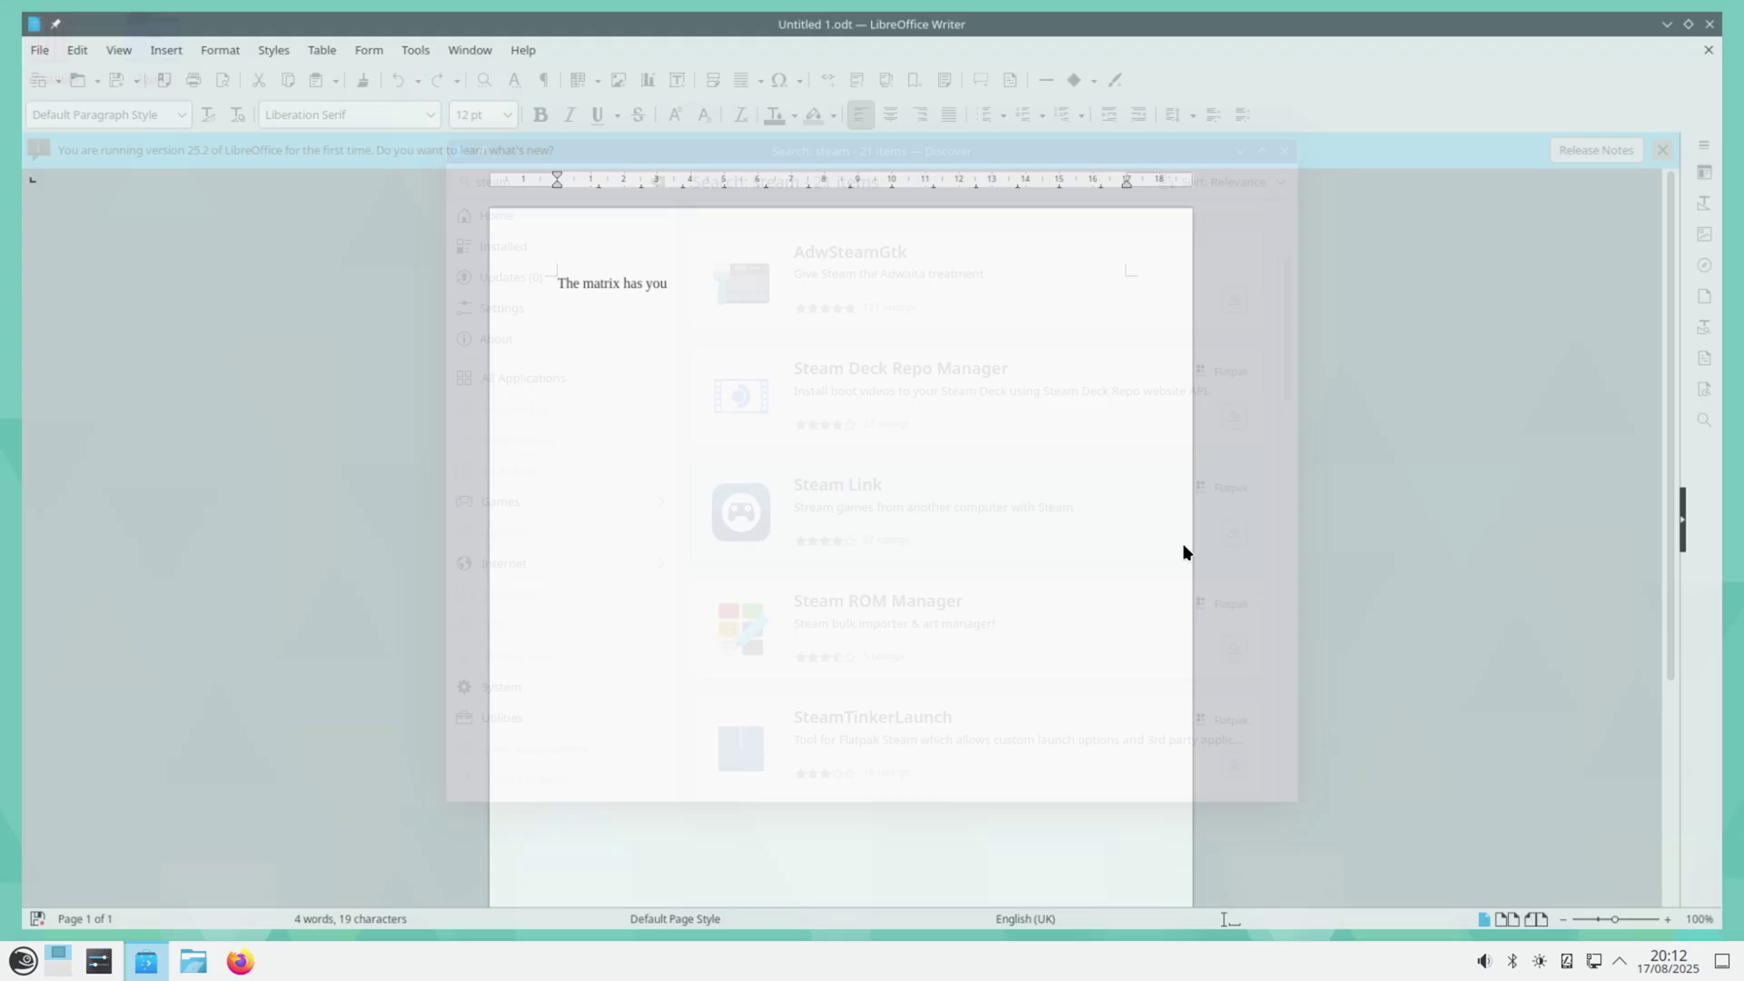
pyautogui.scroll(-3, 1019, 578)
pyautogui.scroll(5, 1020, 577)
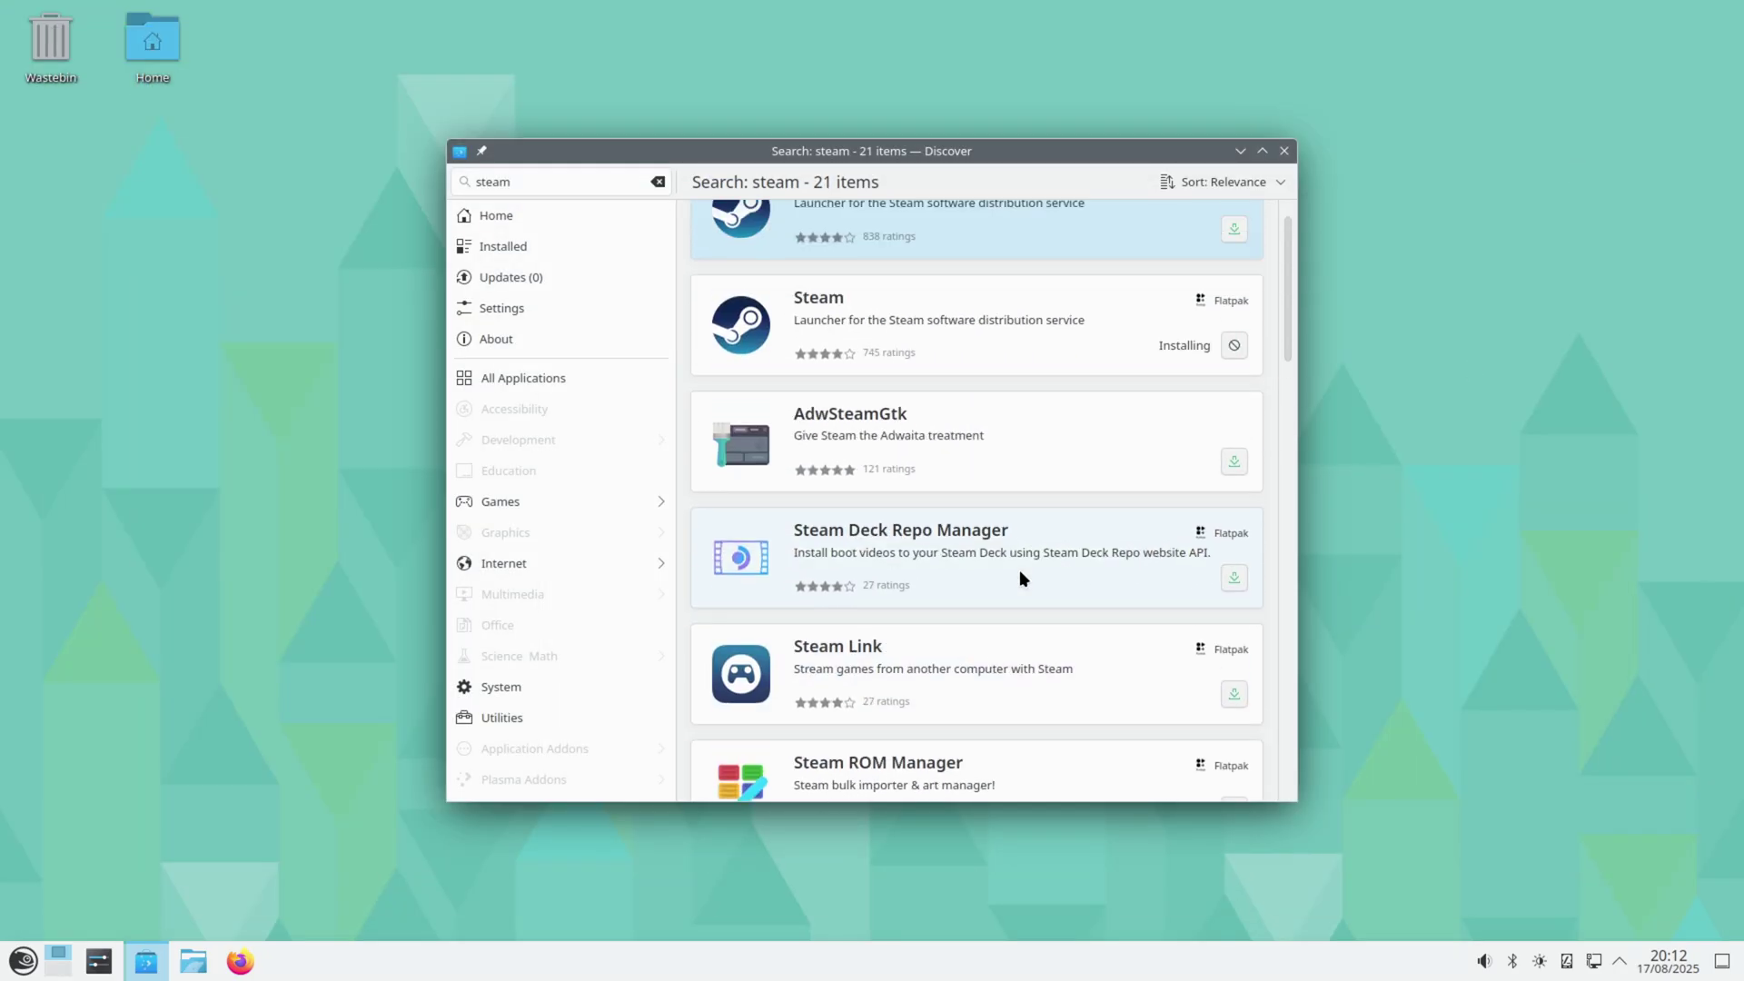
pyautogui.scroll(1, 1020, 570)
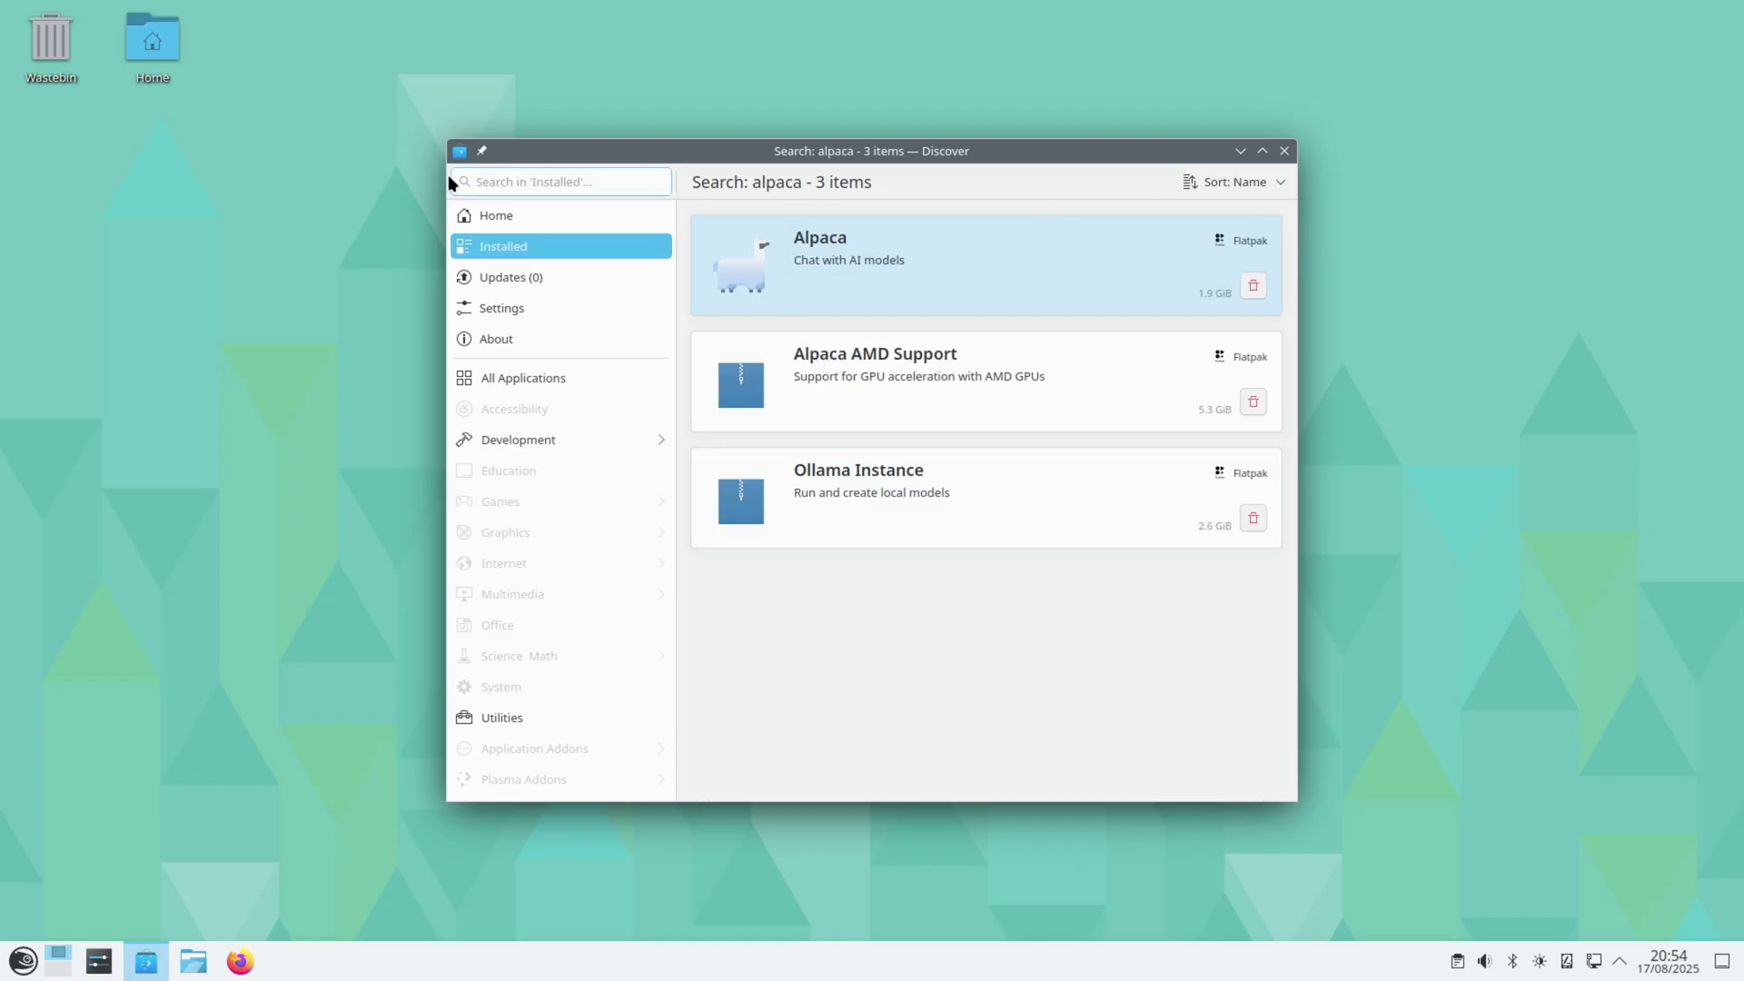
pyautogui.write('o')
pyautogui.write('bs')
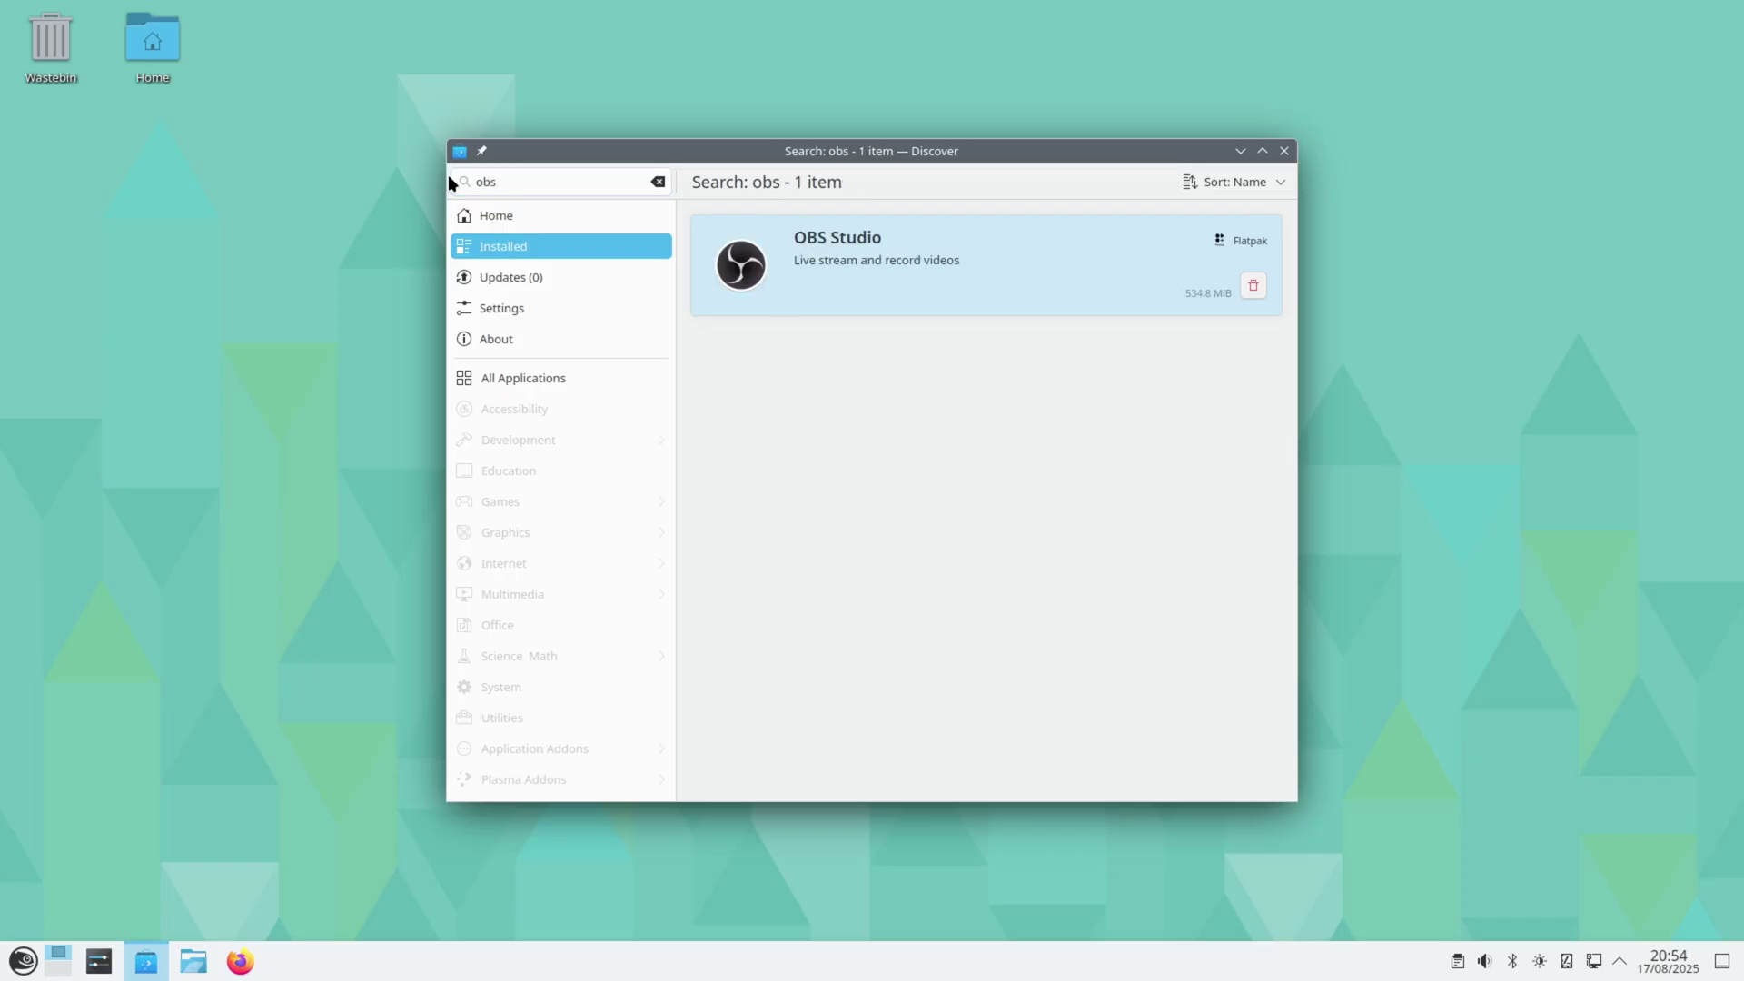
# Step: Search the Installed list for 'steam' to confirm it is installed, then close Discover
pyautogui.doubleClick(504, 183)
pyautogui.write('ste')
pyautogui.write('am')
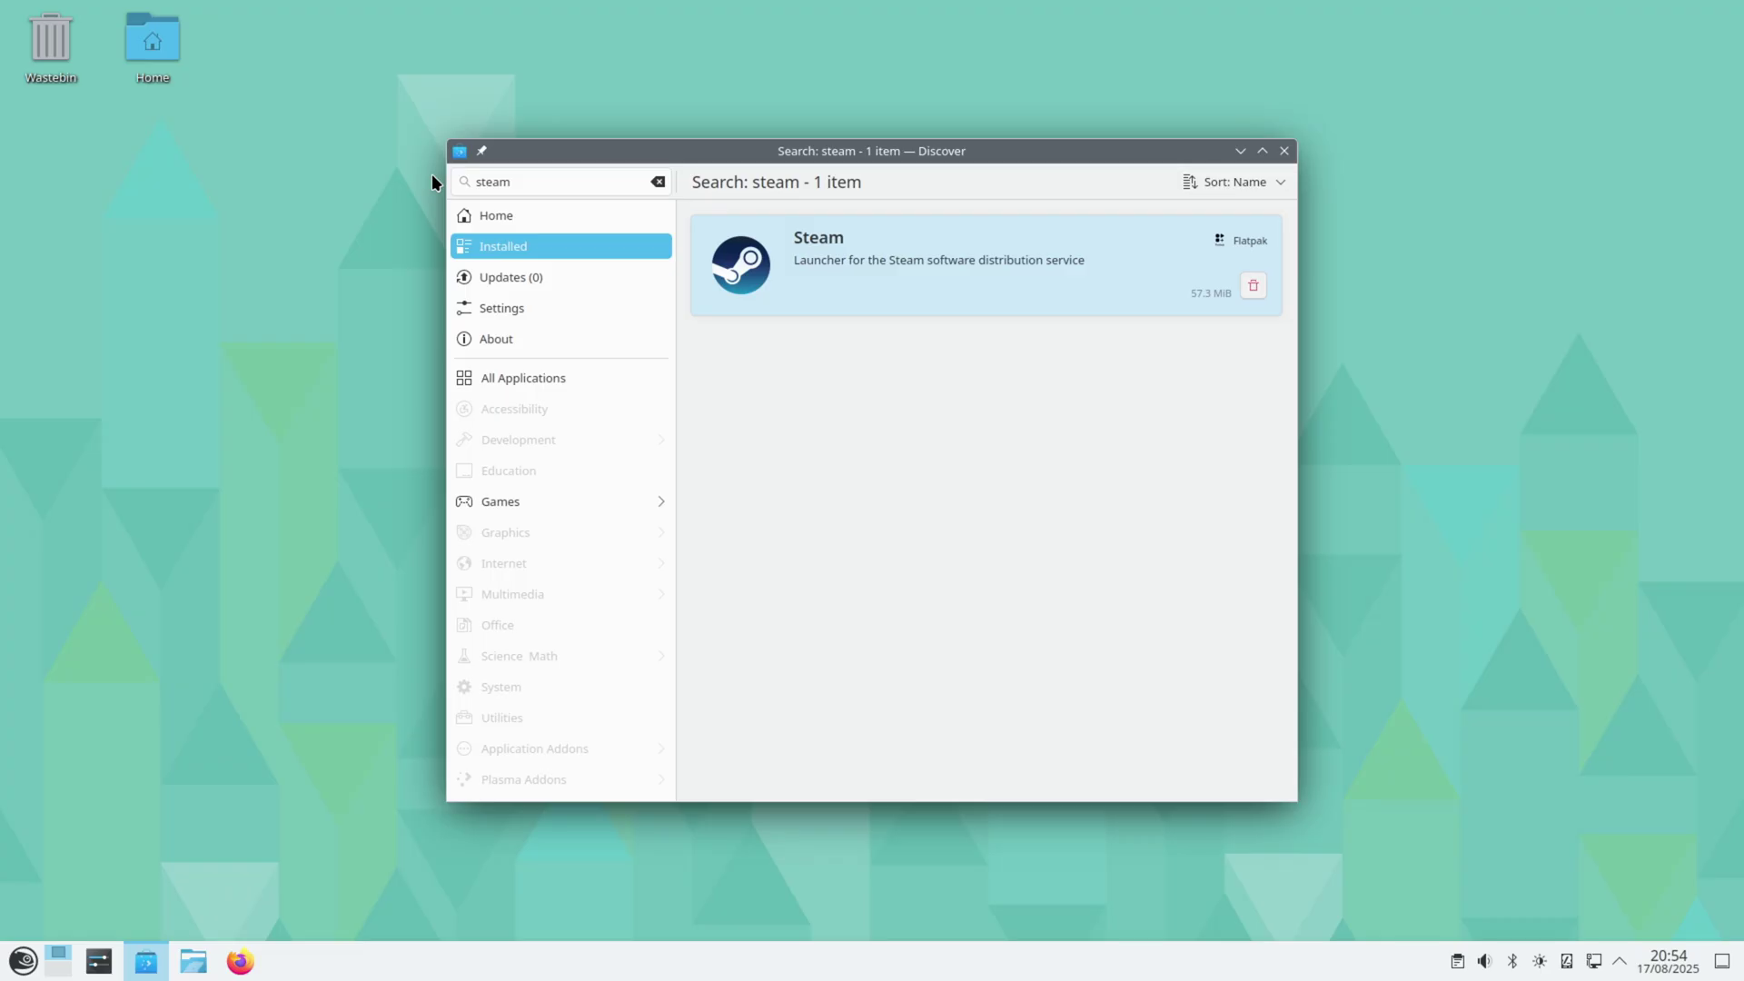
pyautogui.click(1282, 151)
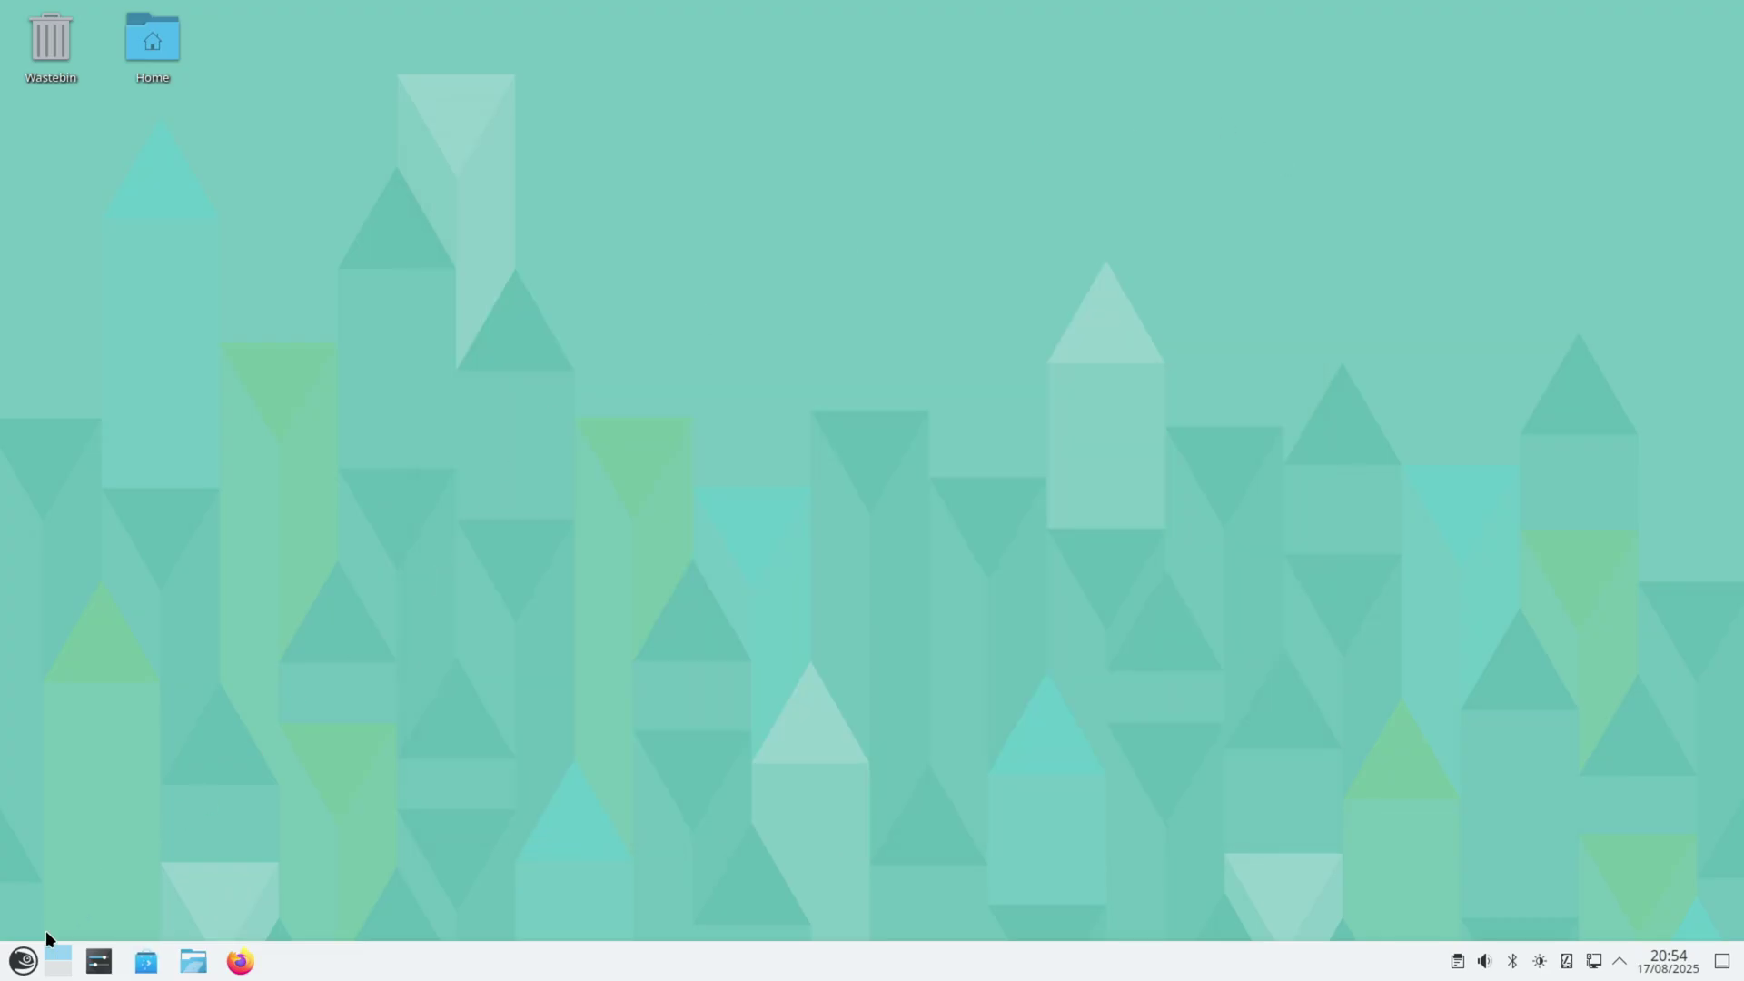
# Step: Launch Alpaca and delete the old SELinux gaming chat, leaving only an empty New Chat
pyautogui.click(23, 961)
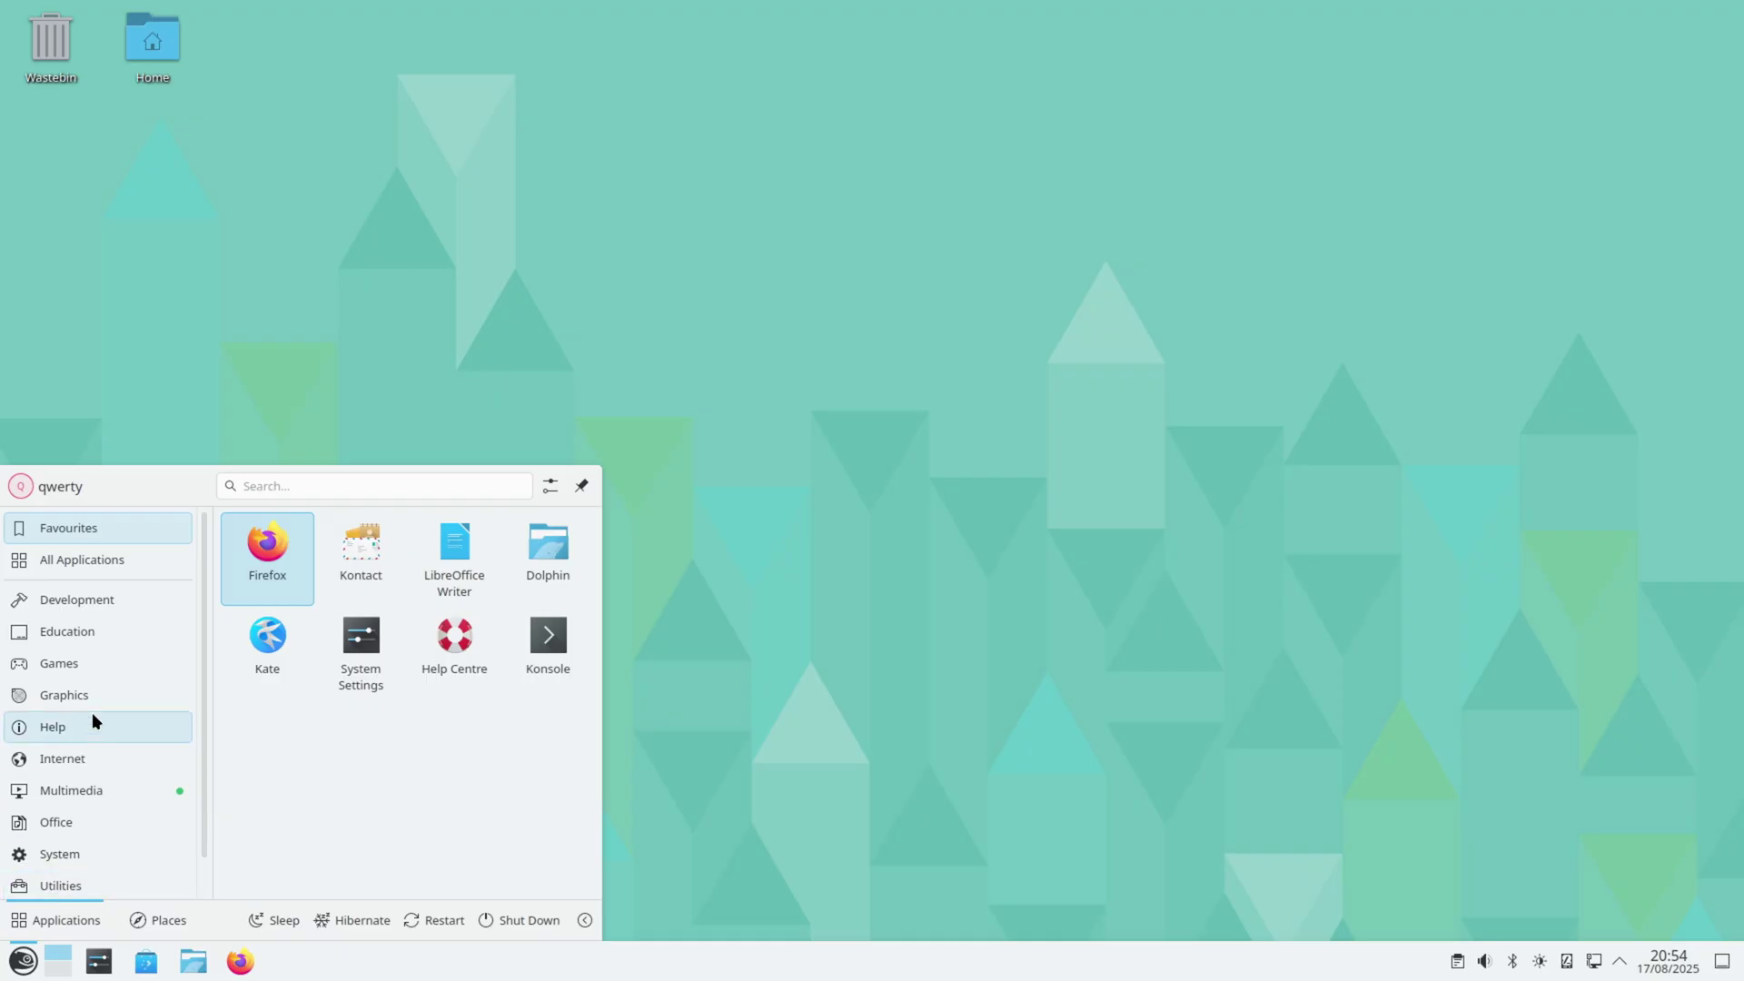
pyautogui.click(274, 536)
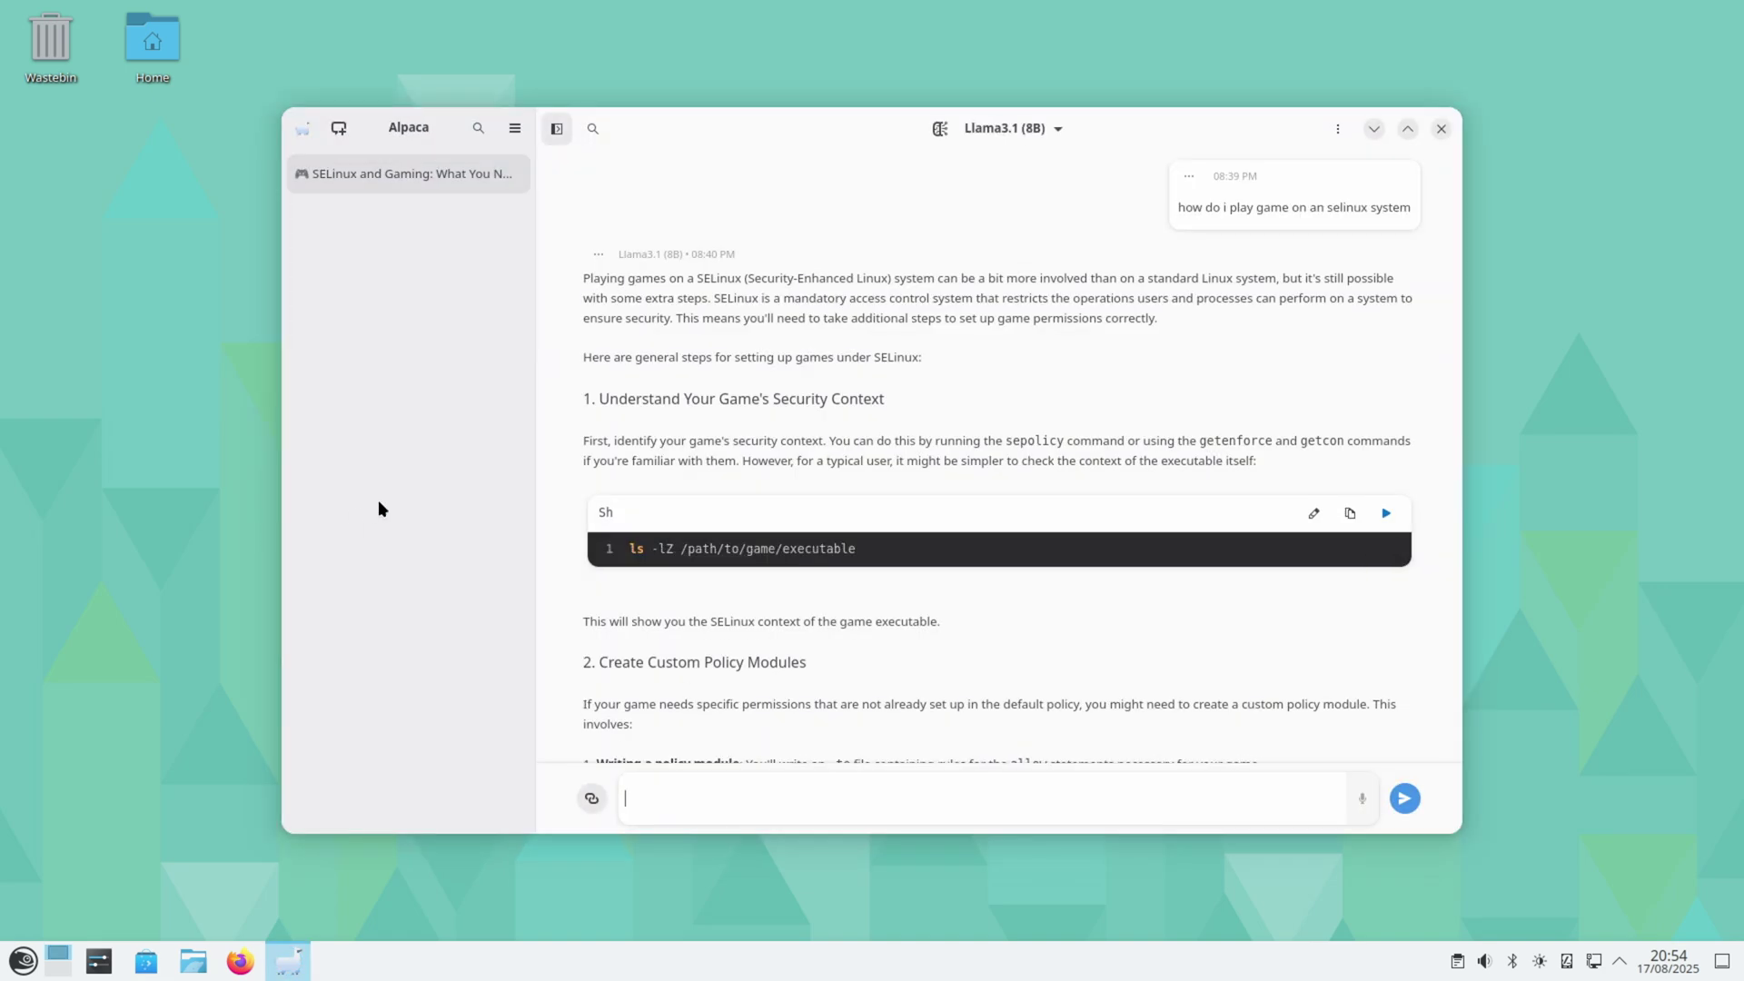
pyautogui.rightClick(452, 172)
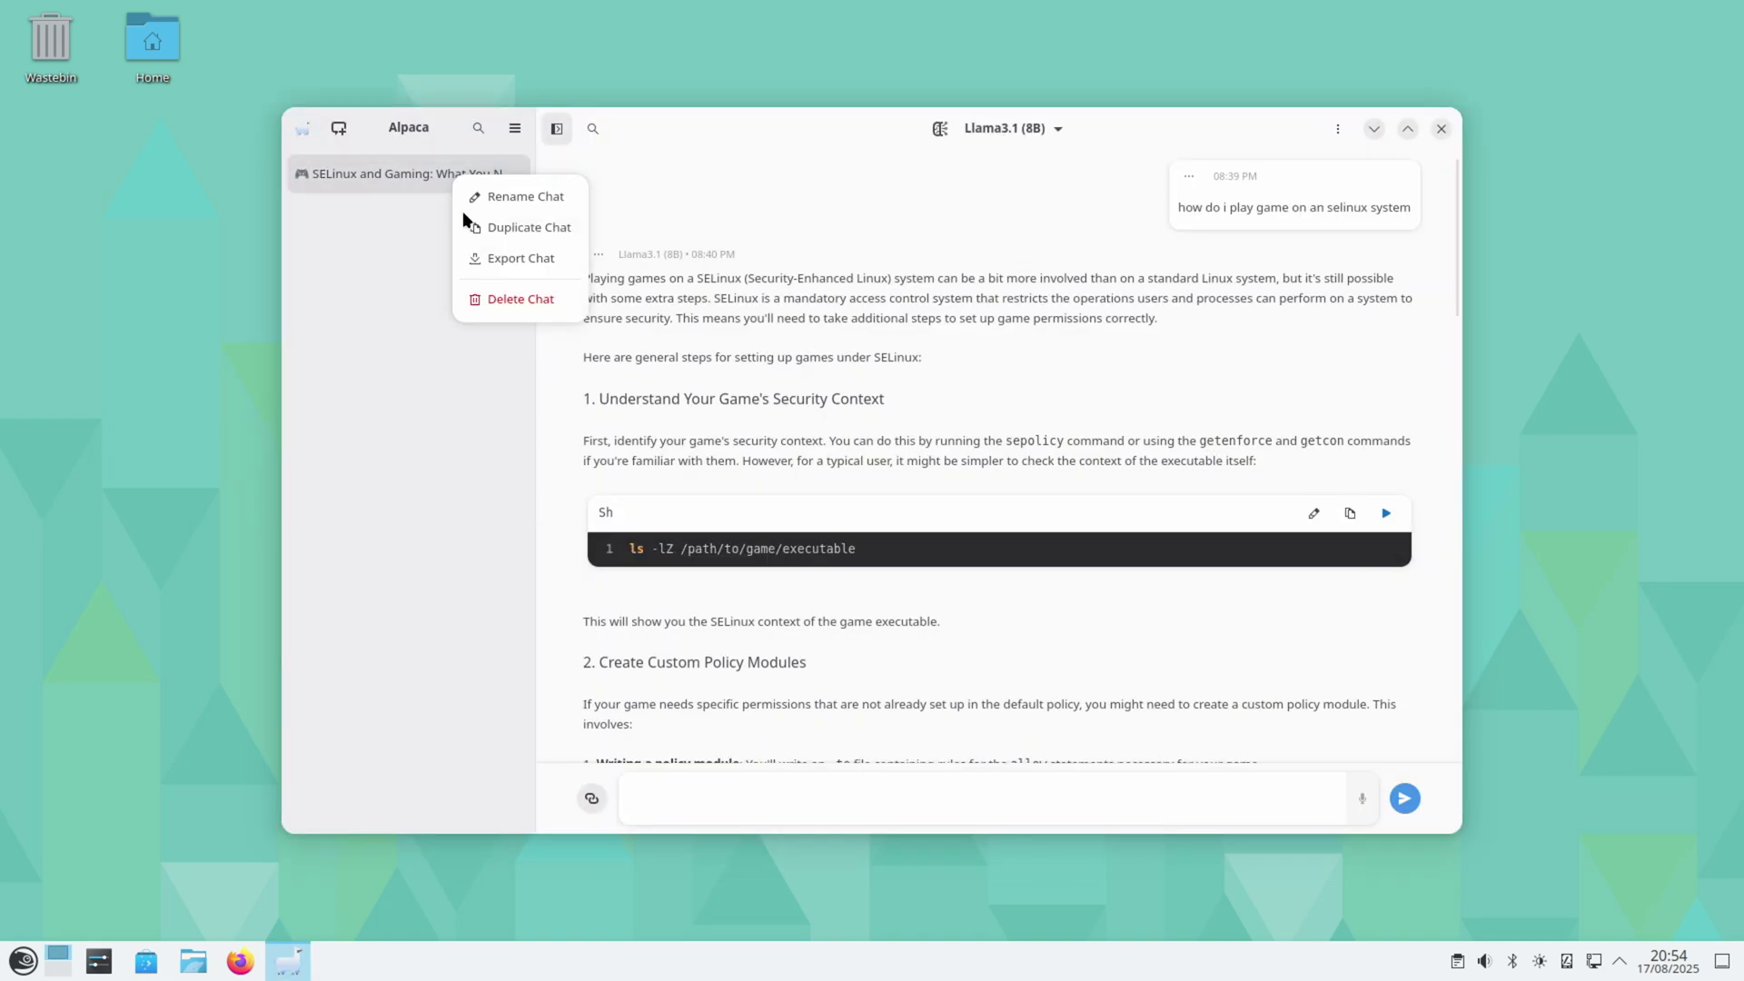
pyautogui.click(487, 294)
pyautogui.click(970, 521)
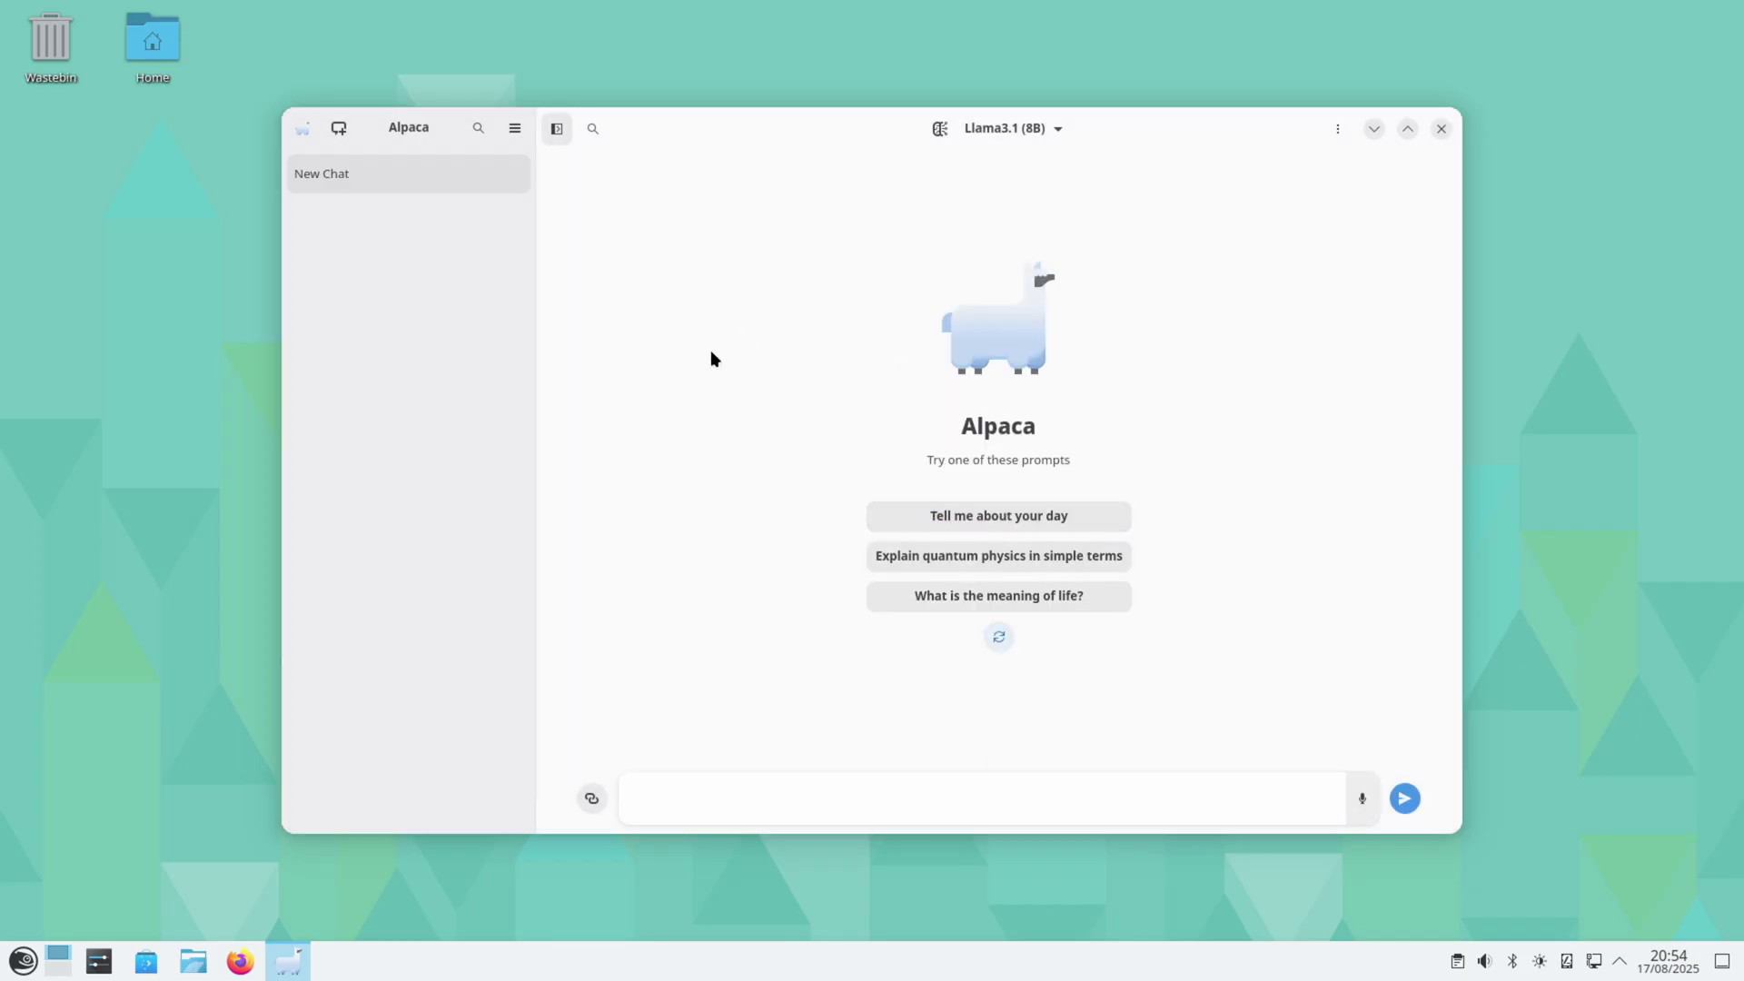
pyautogui.click(939, 129)
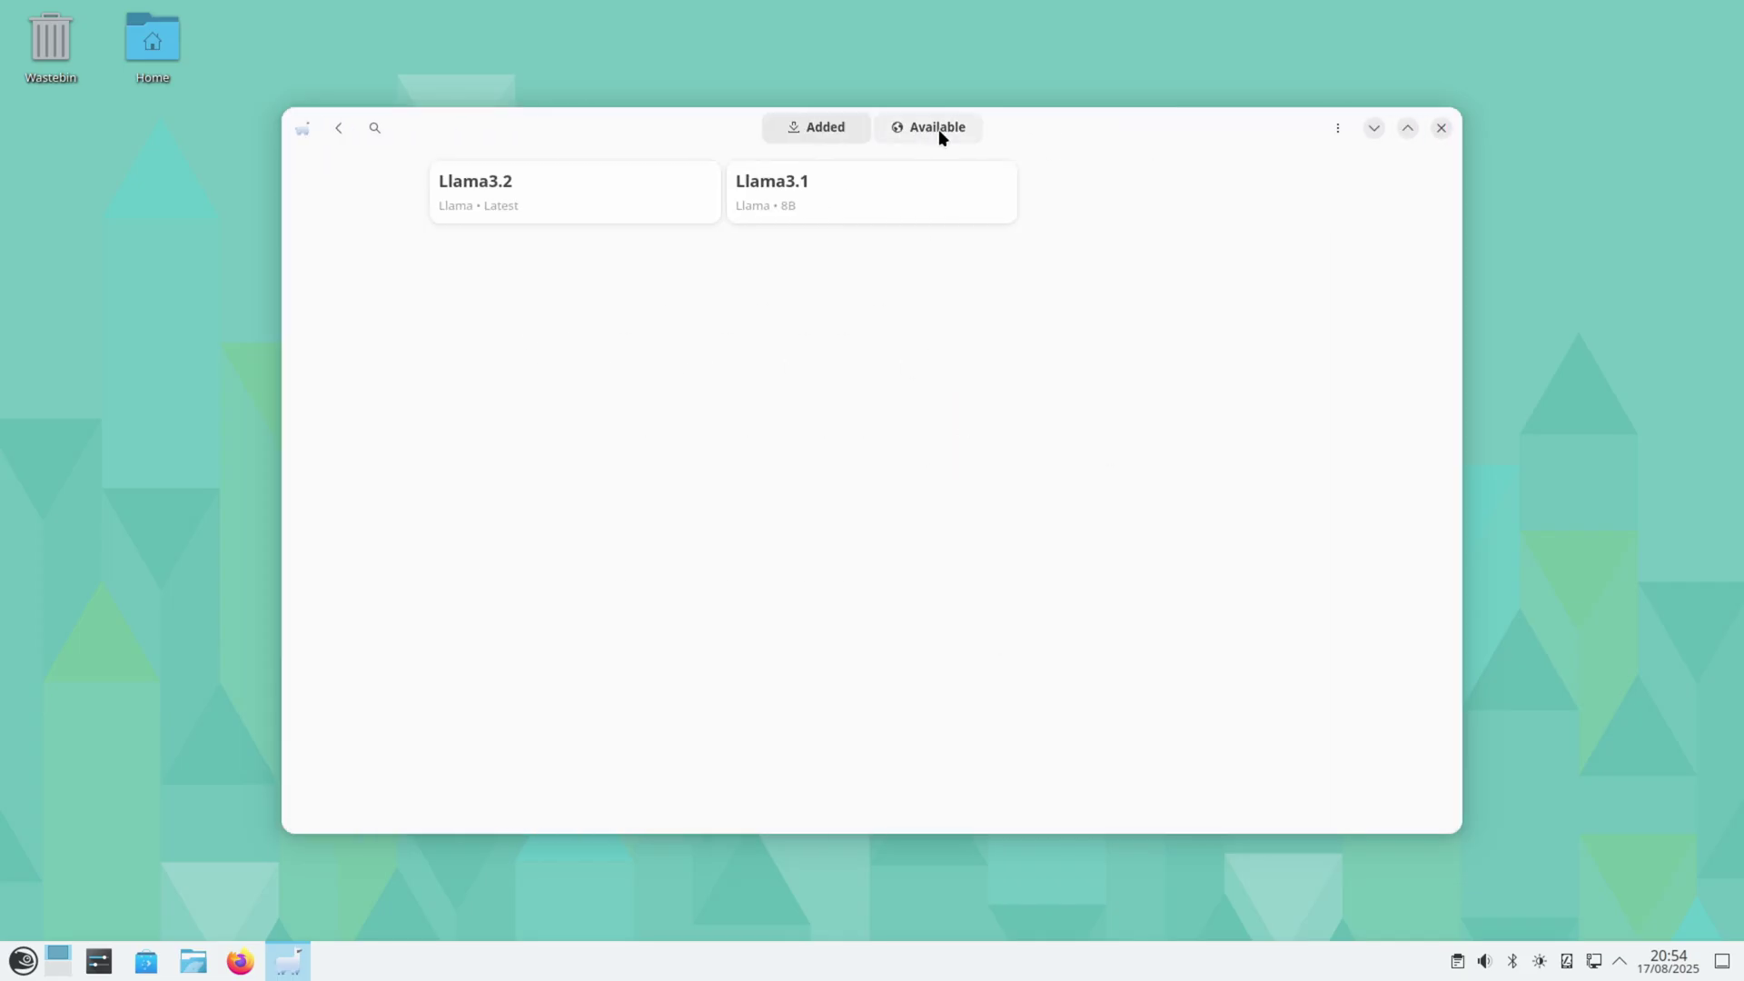
pyautogui.click(938, 130)
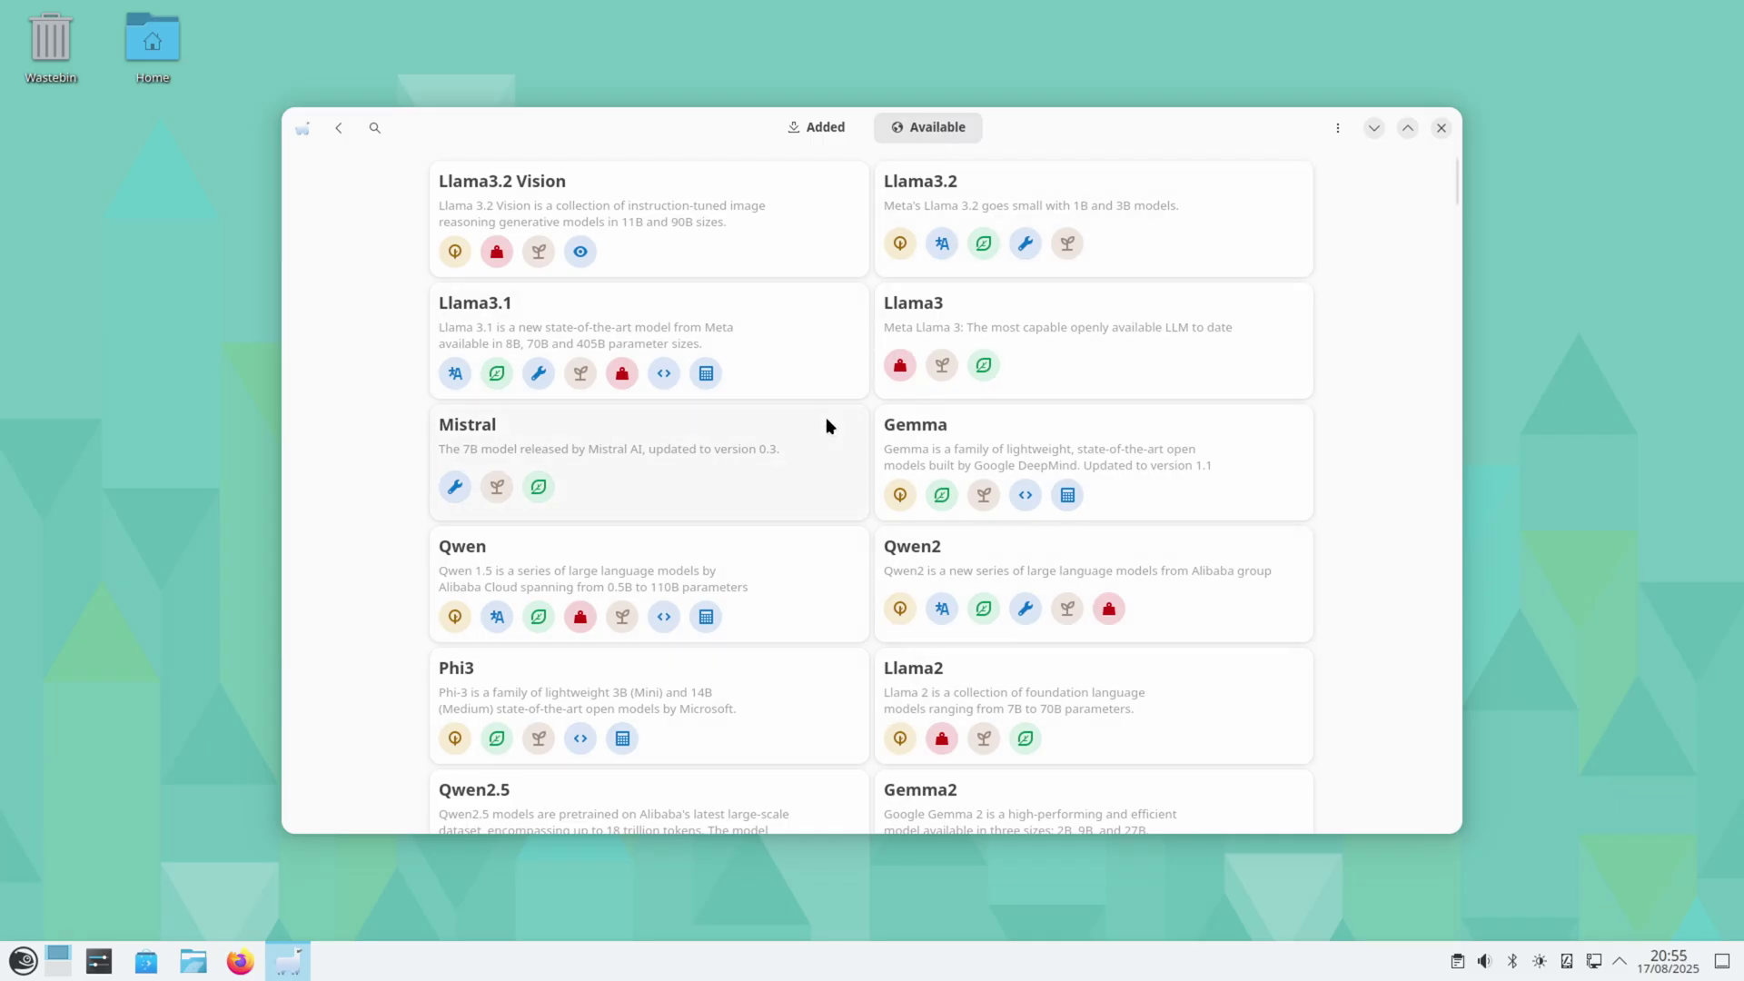
pyautogui.click(817, 128)
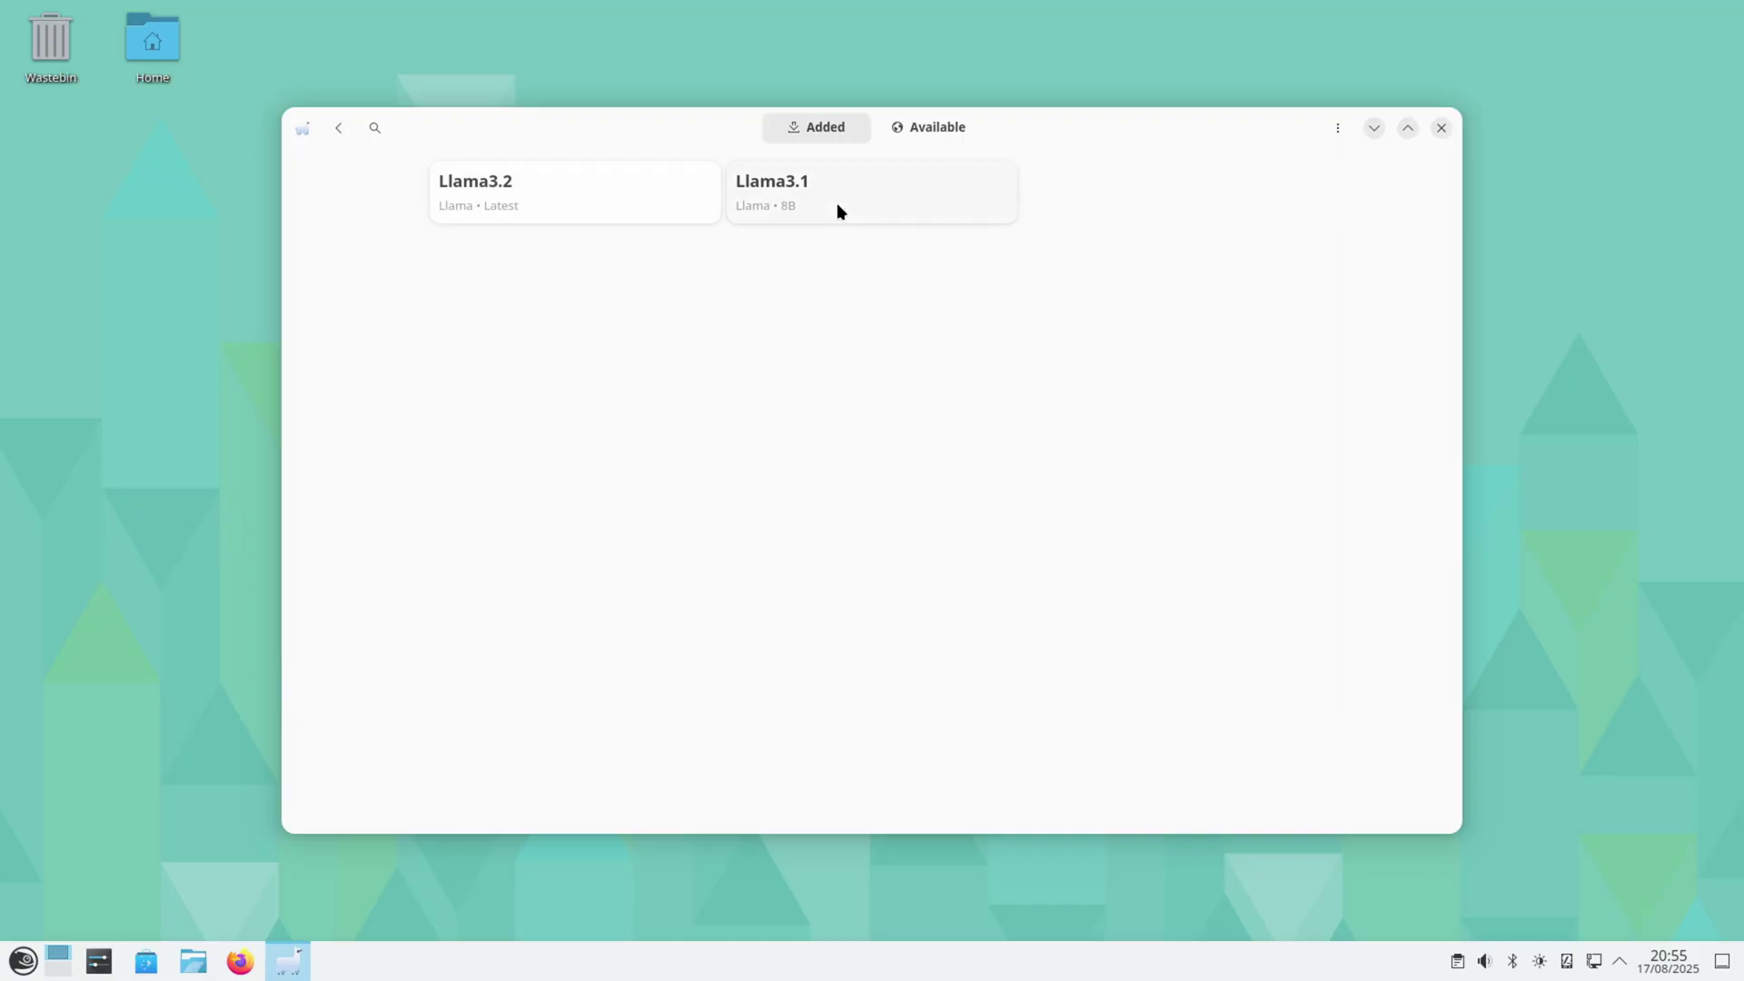
pyautogui.click(344, 125)
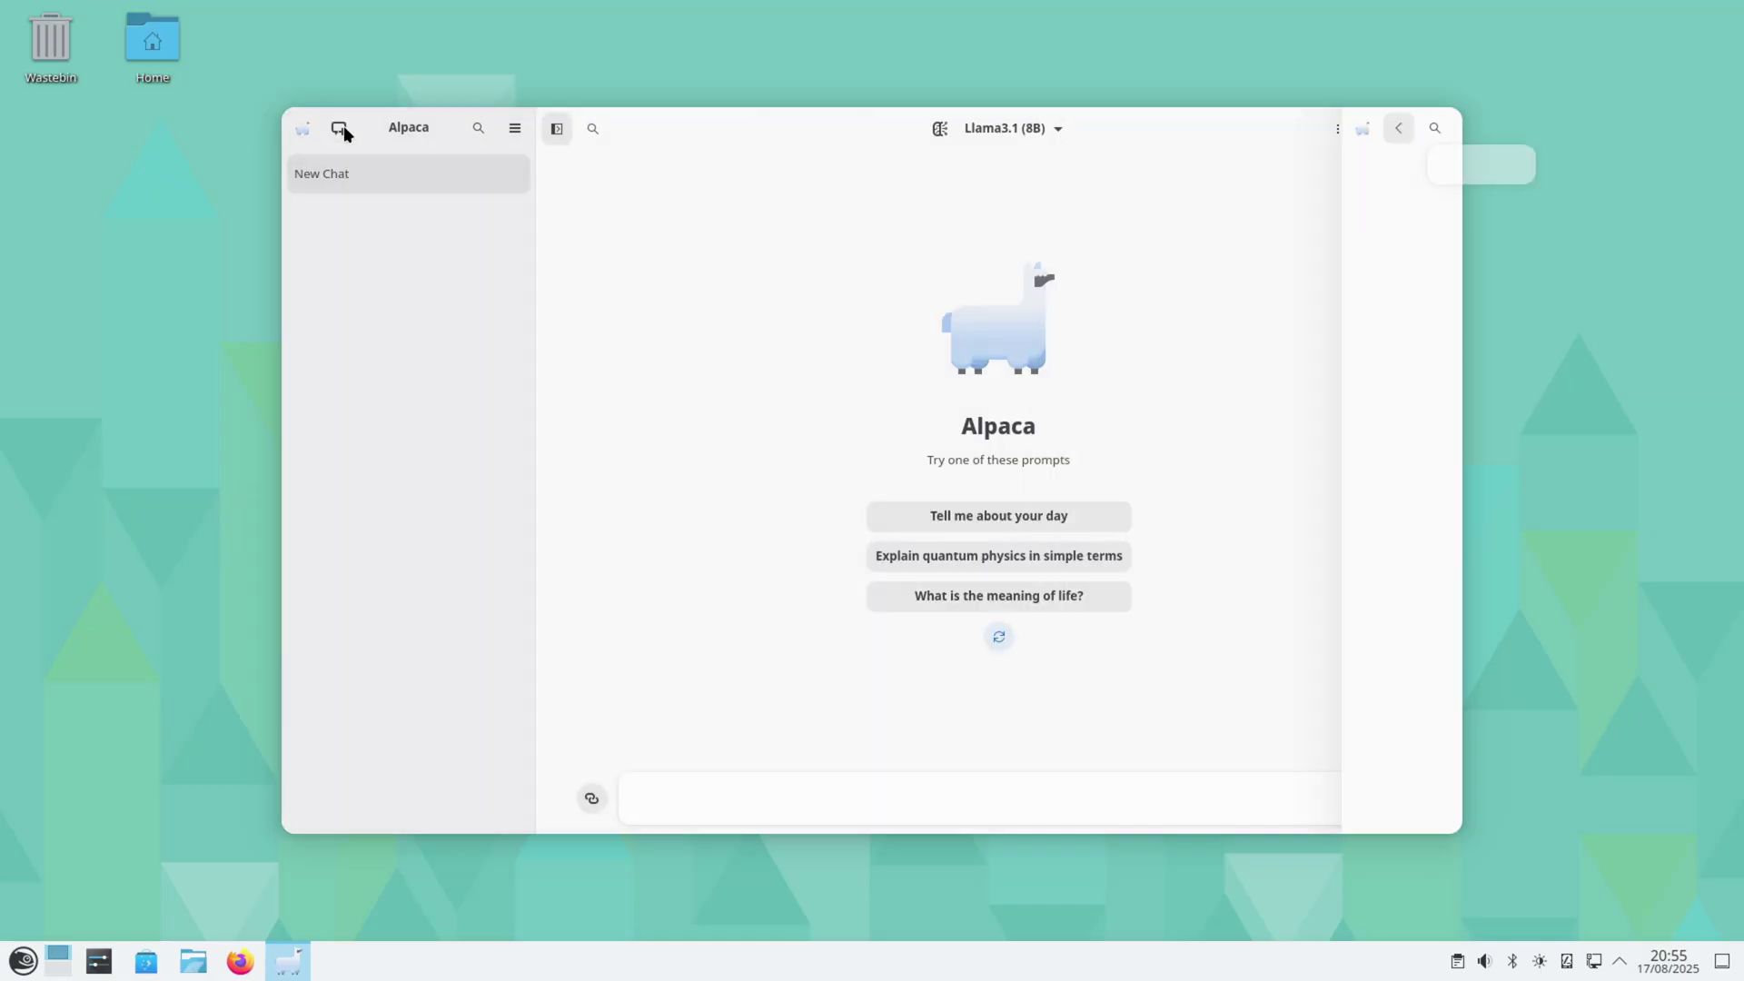
# Step: Send 'help me with opensuse' to Llama3.1 (8B), then close Alpaca after its reply
pyautogui.click(1048, 128)
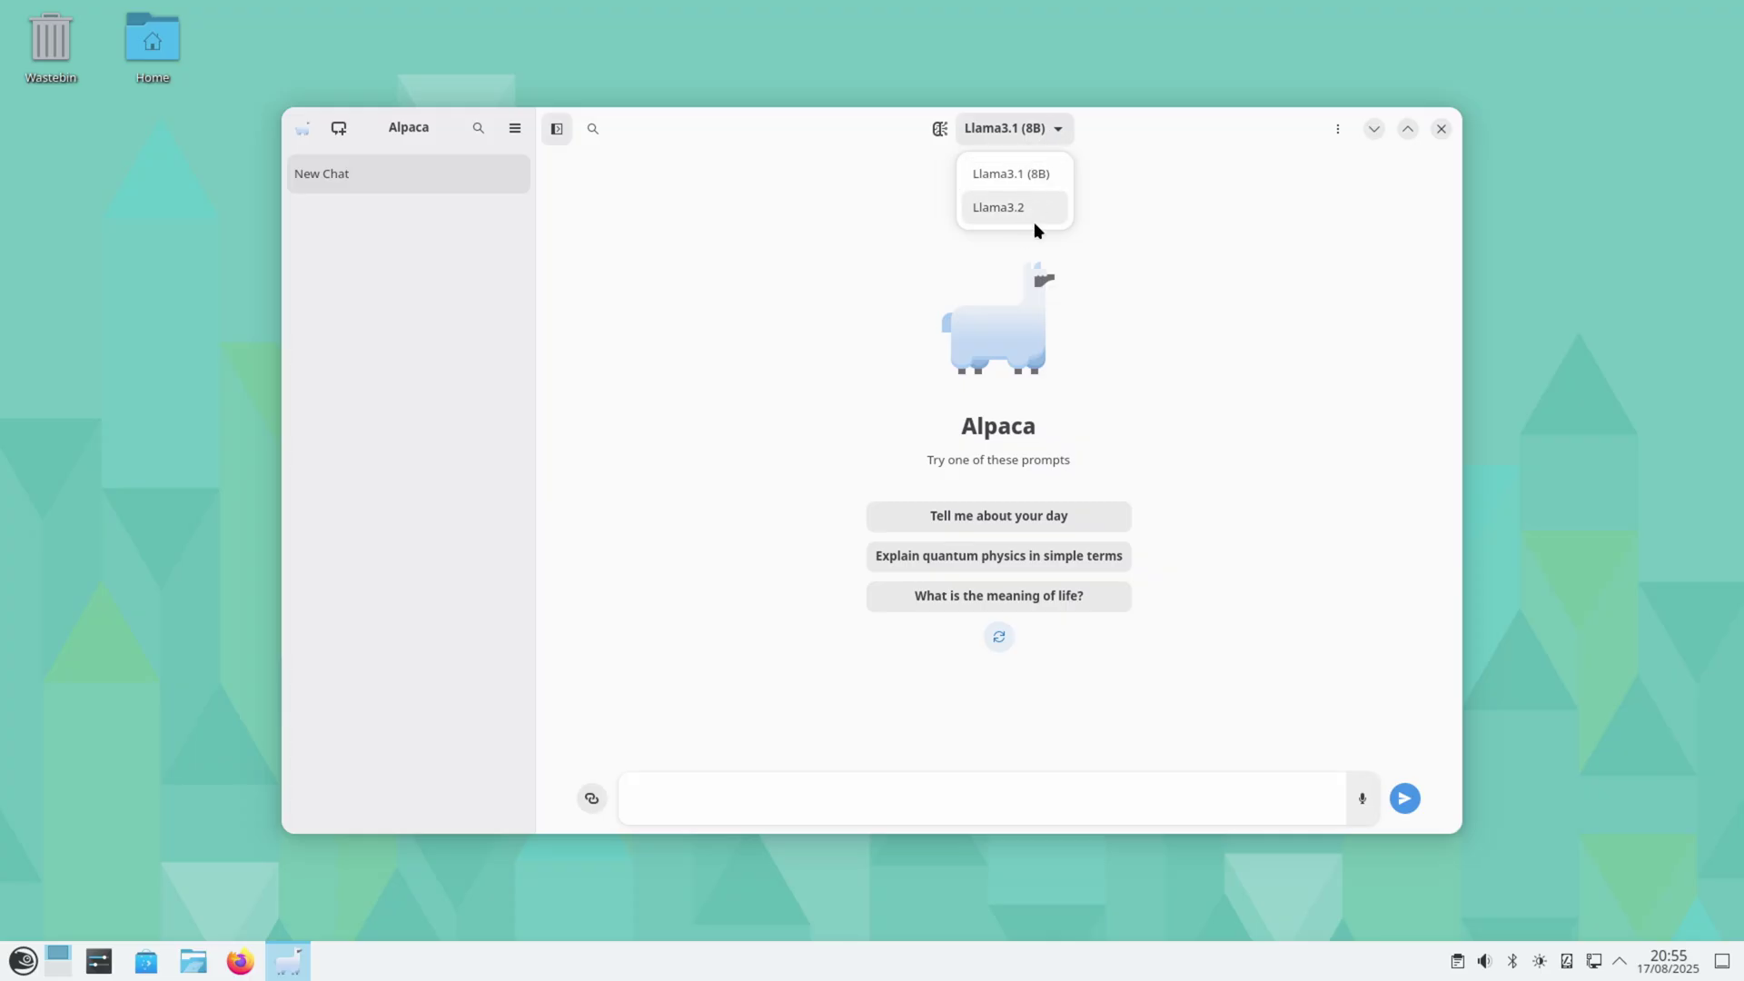
pyautogui.click(1051, 126)
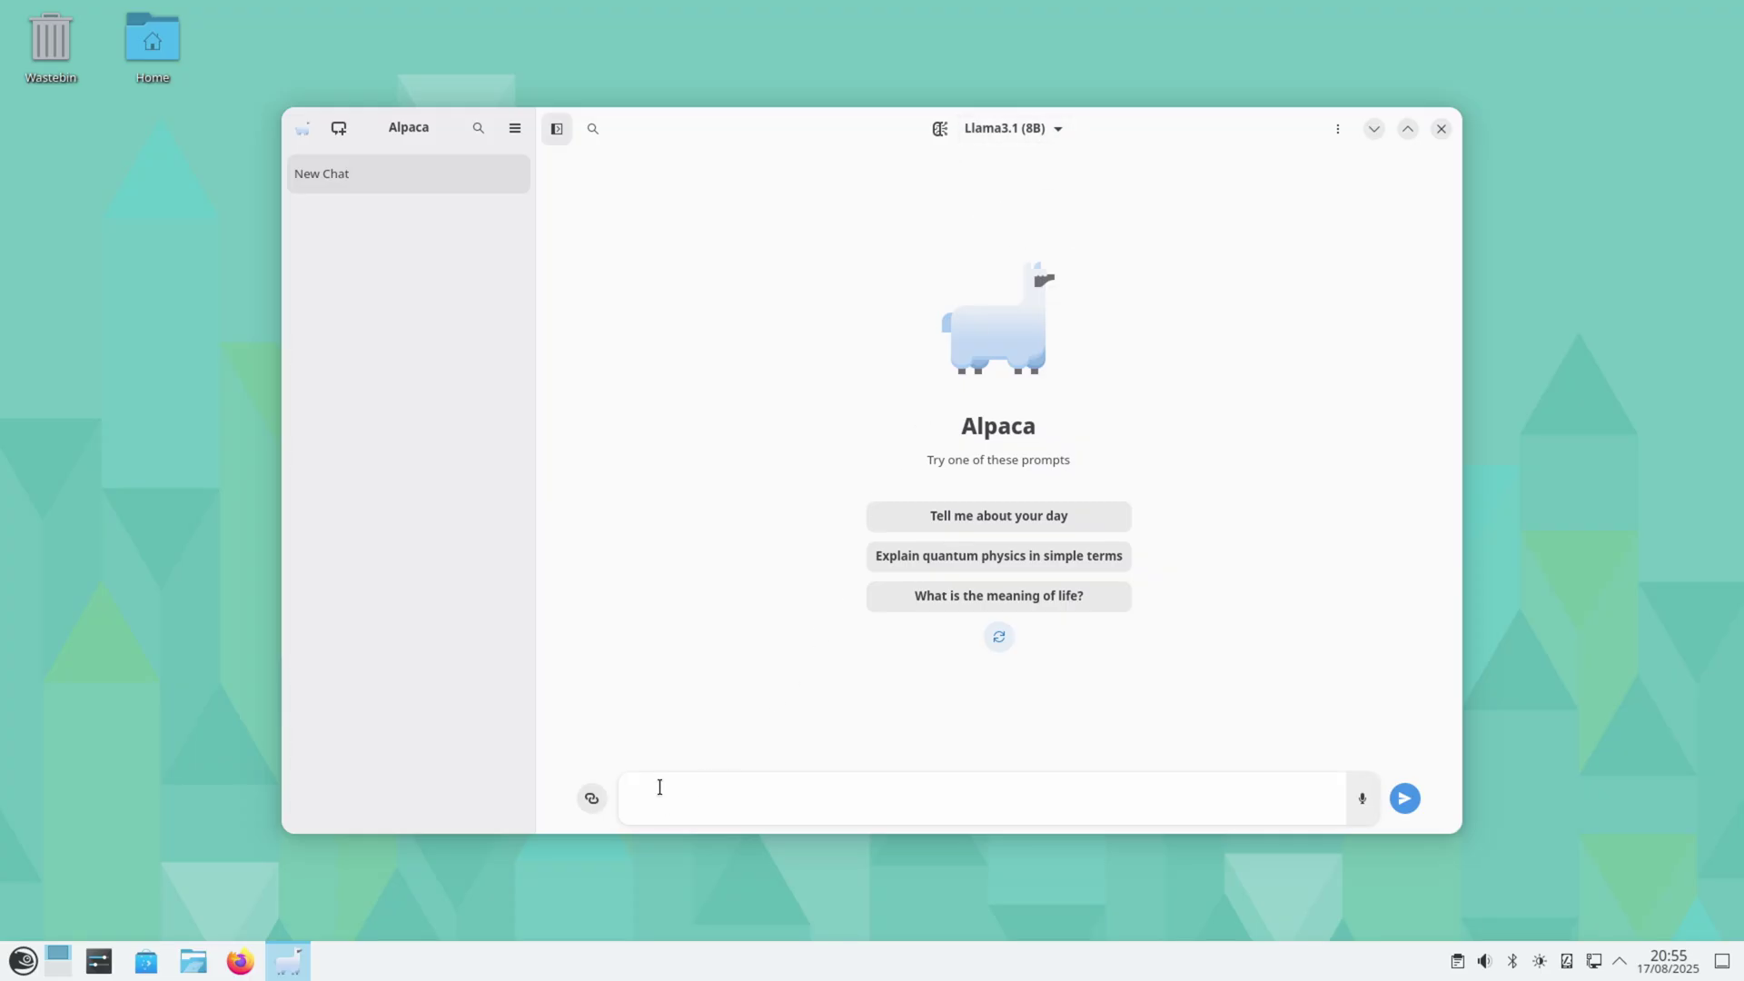
pyautogui.write('he')
pyautogui.write('lp me with')
pyautogui.write(' opens')
pyautogui.write('use')
pyautogui.press('Return')
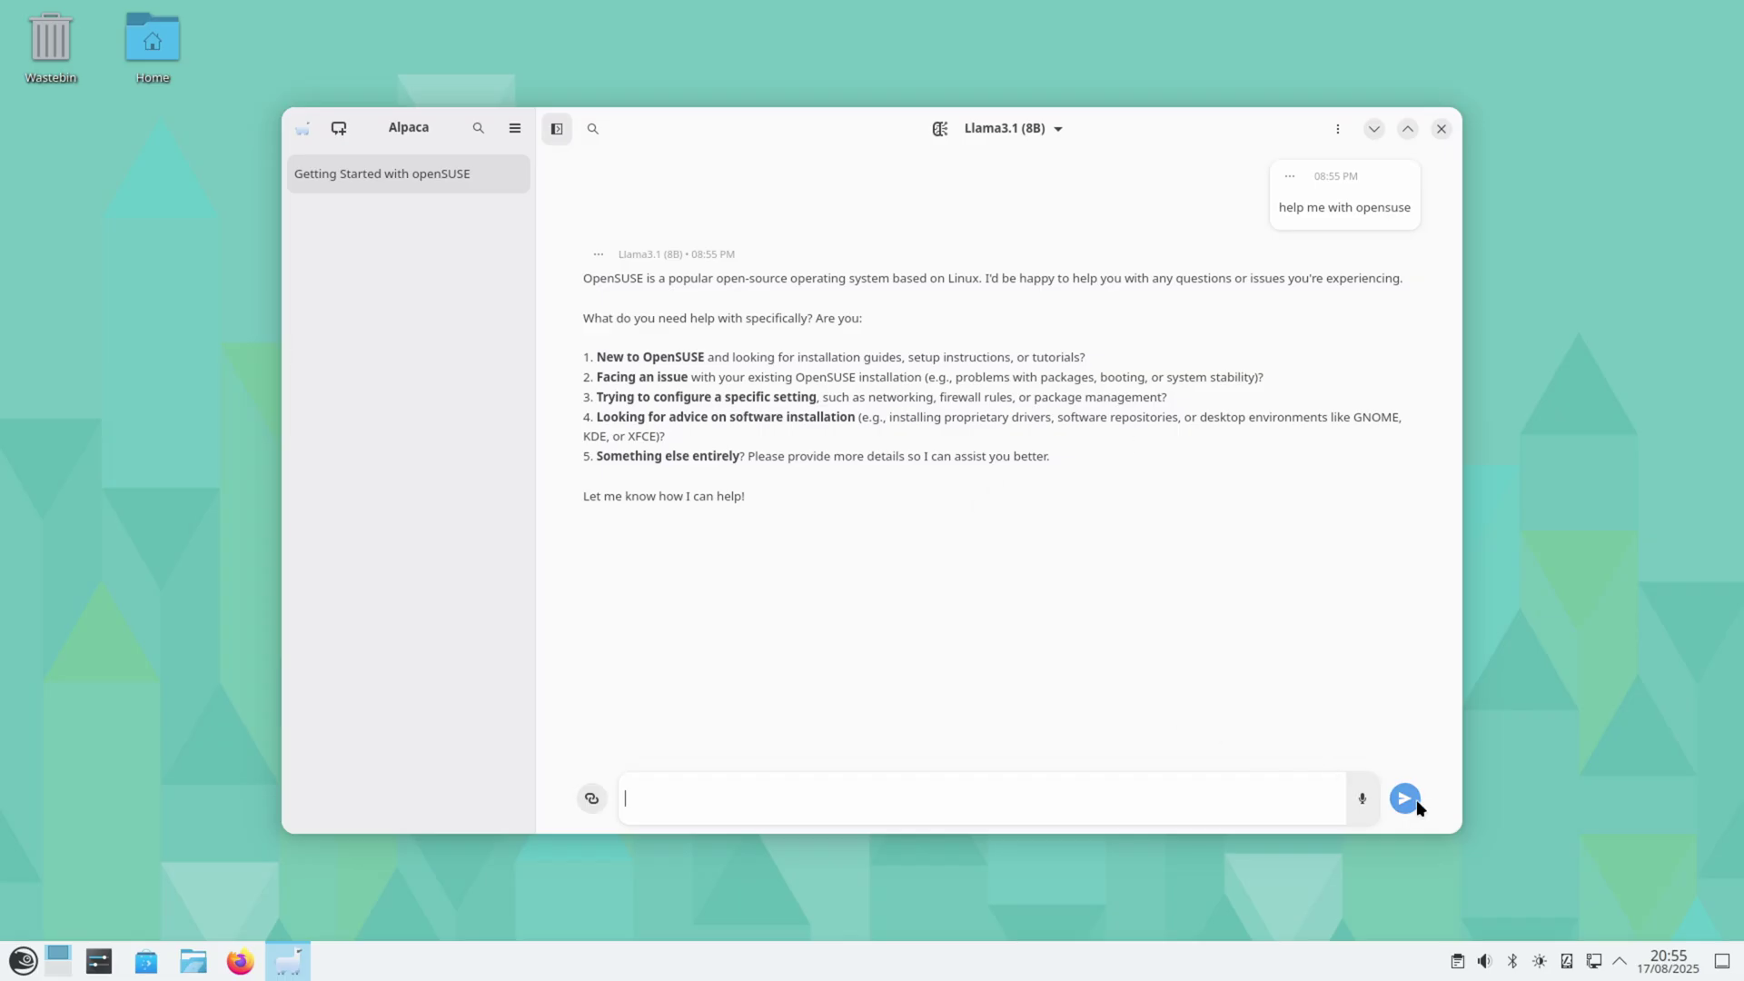
pyautogui.click(1445, 130)
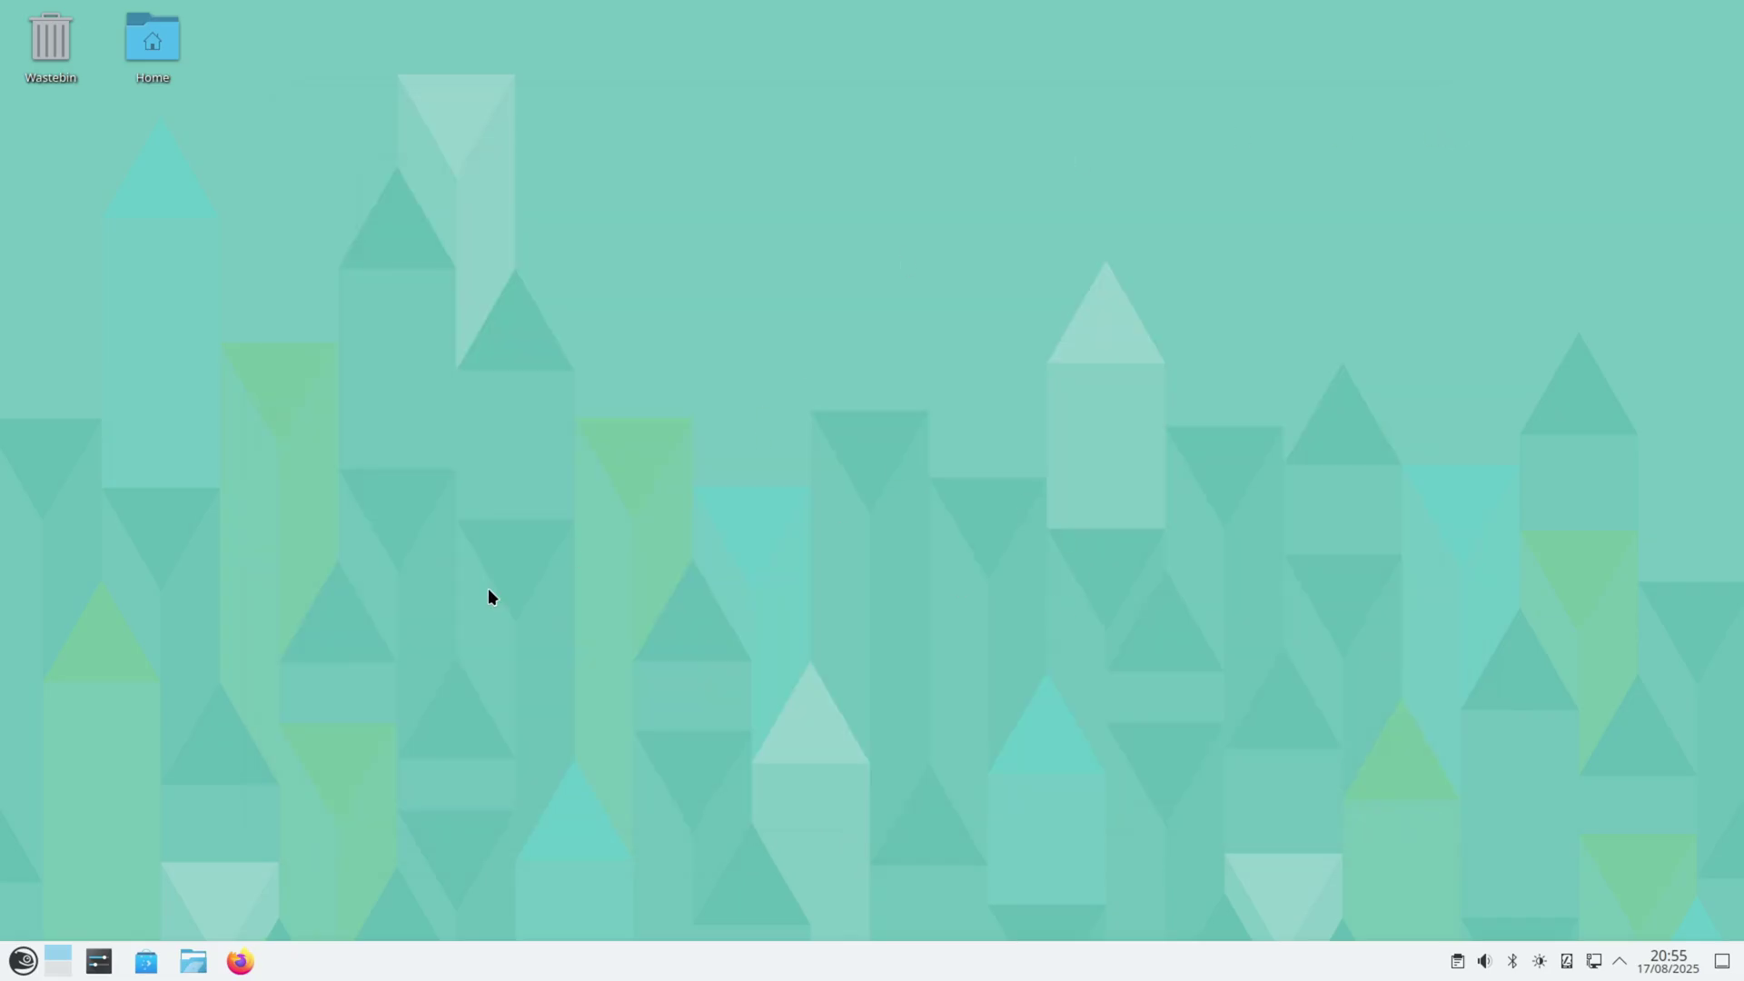
# Step: Launch OBS Studio from the launcher's Multimedia category
pyautogui.click(23, 961)
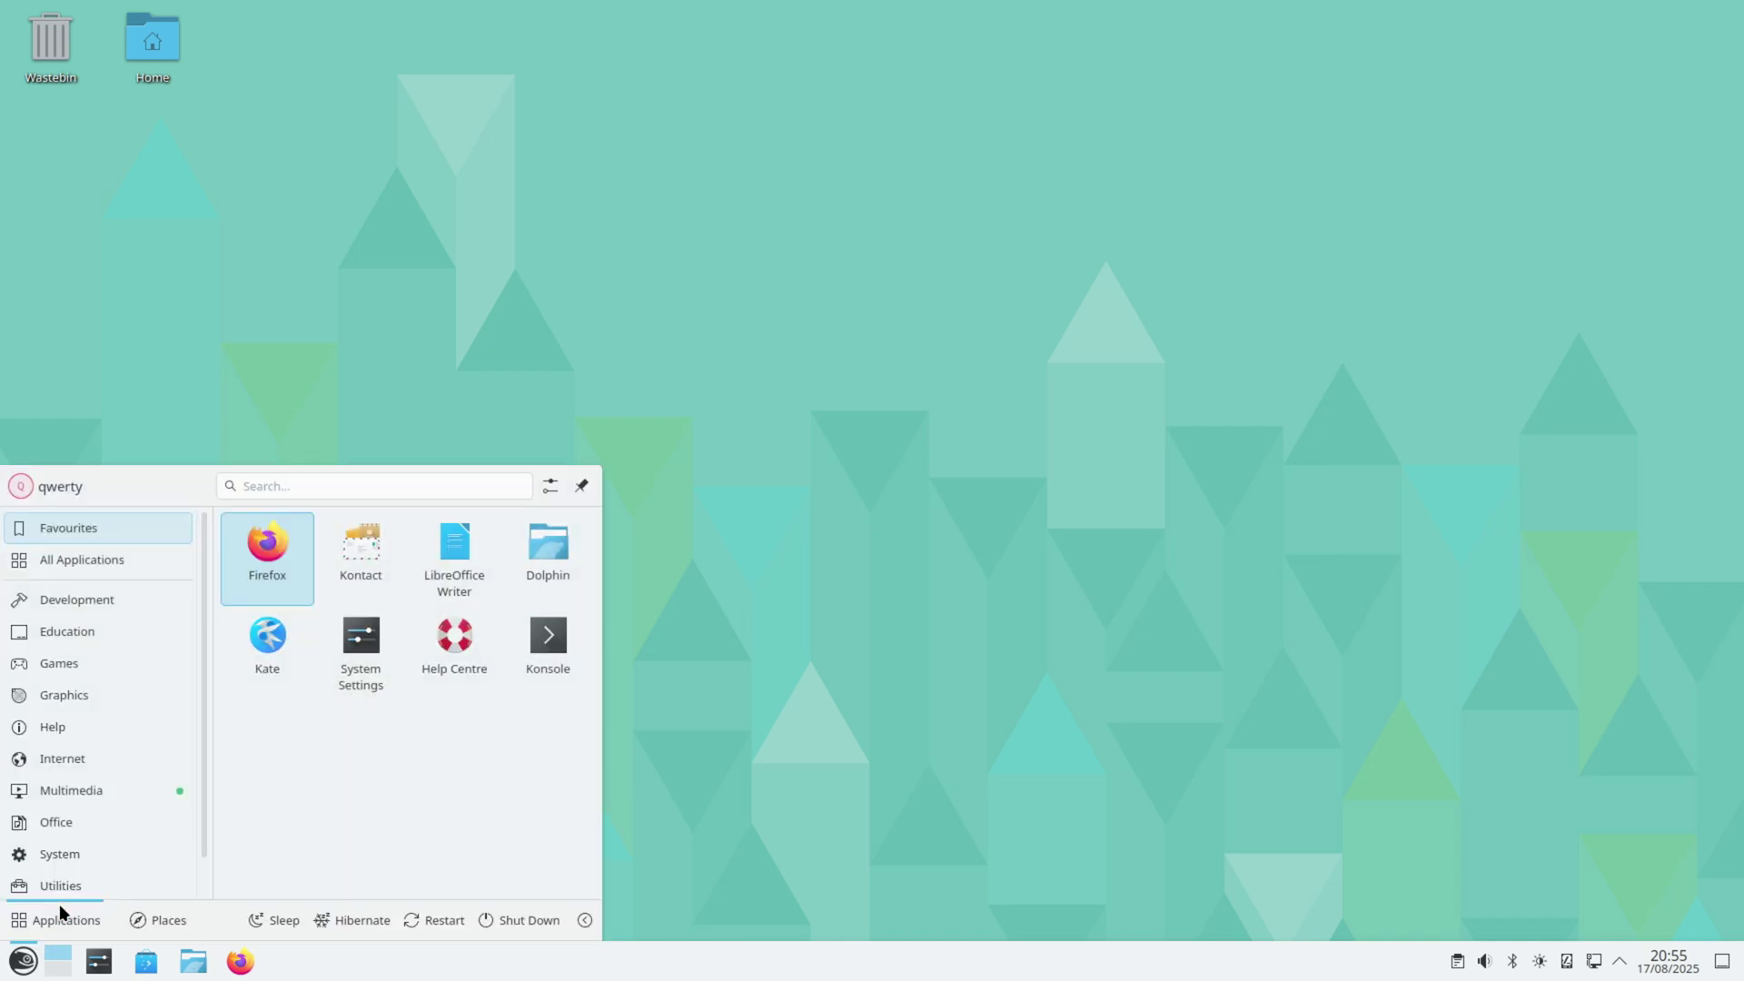
pyautogui.scroll(-1, 75, 827)
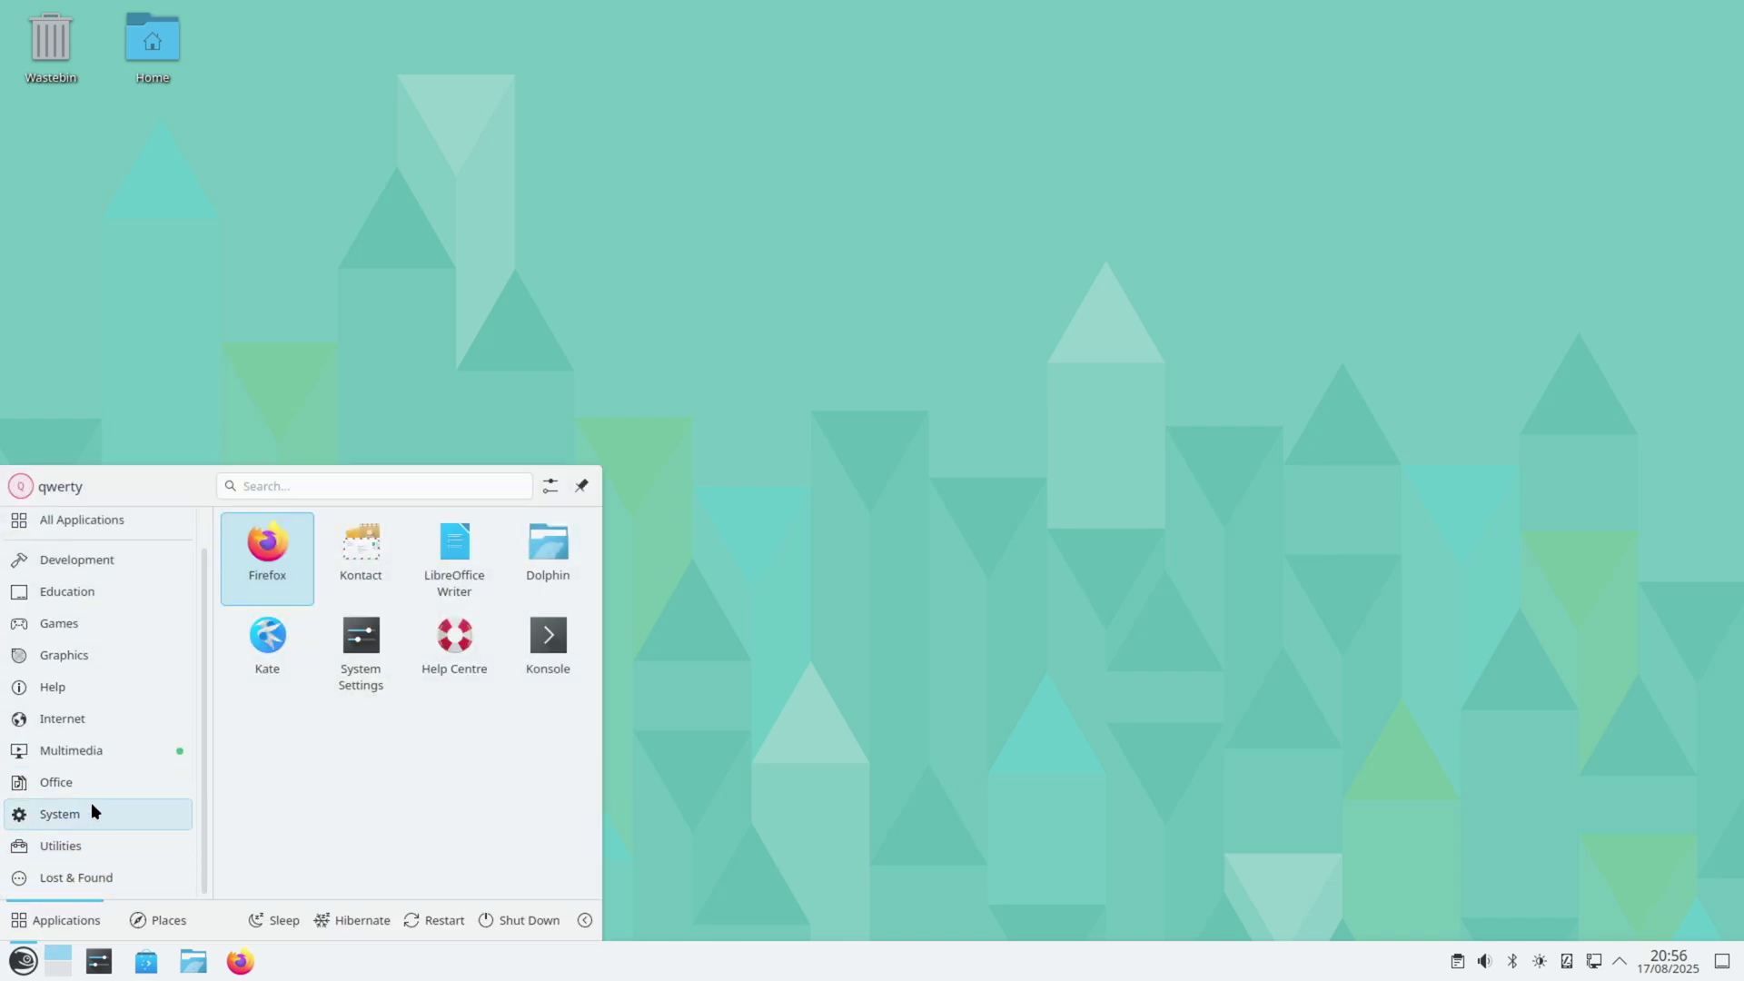
pyautogui.click(86, 777)
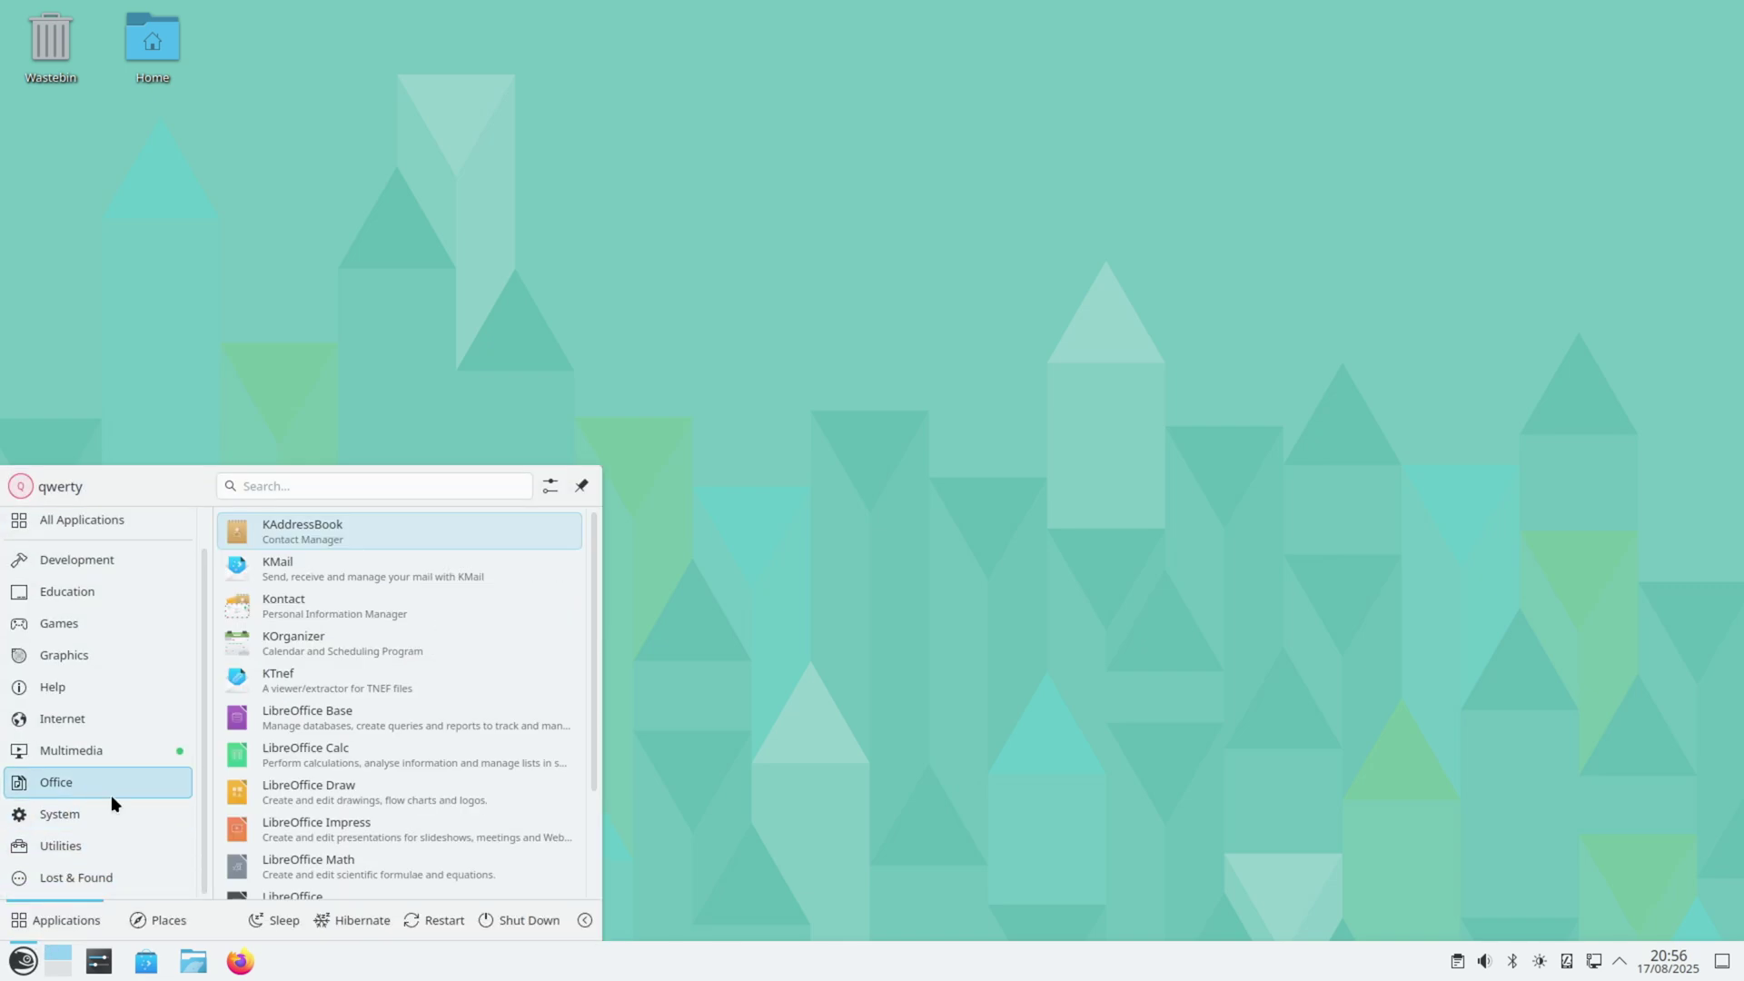
pyautogui.scroll(-2, 314, 817)
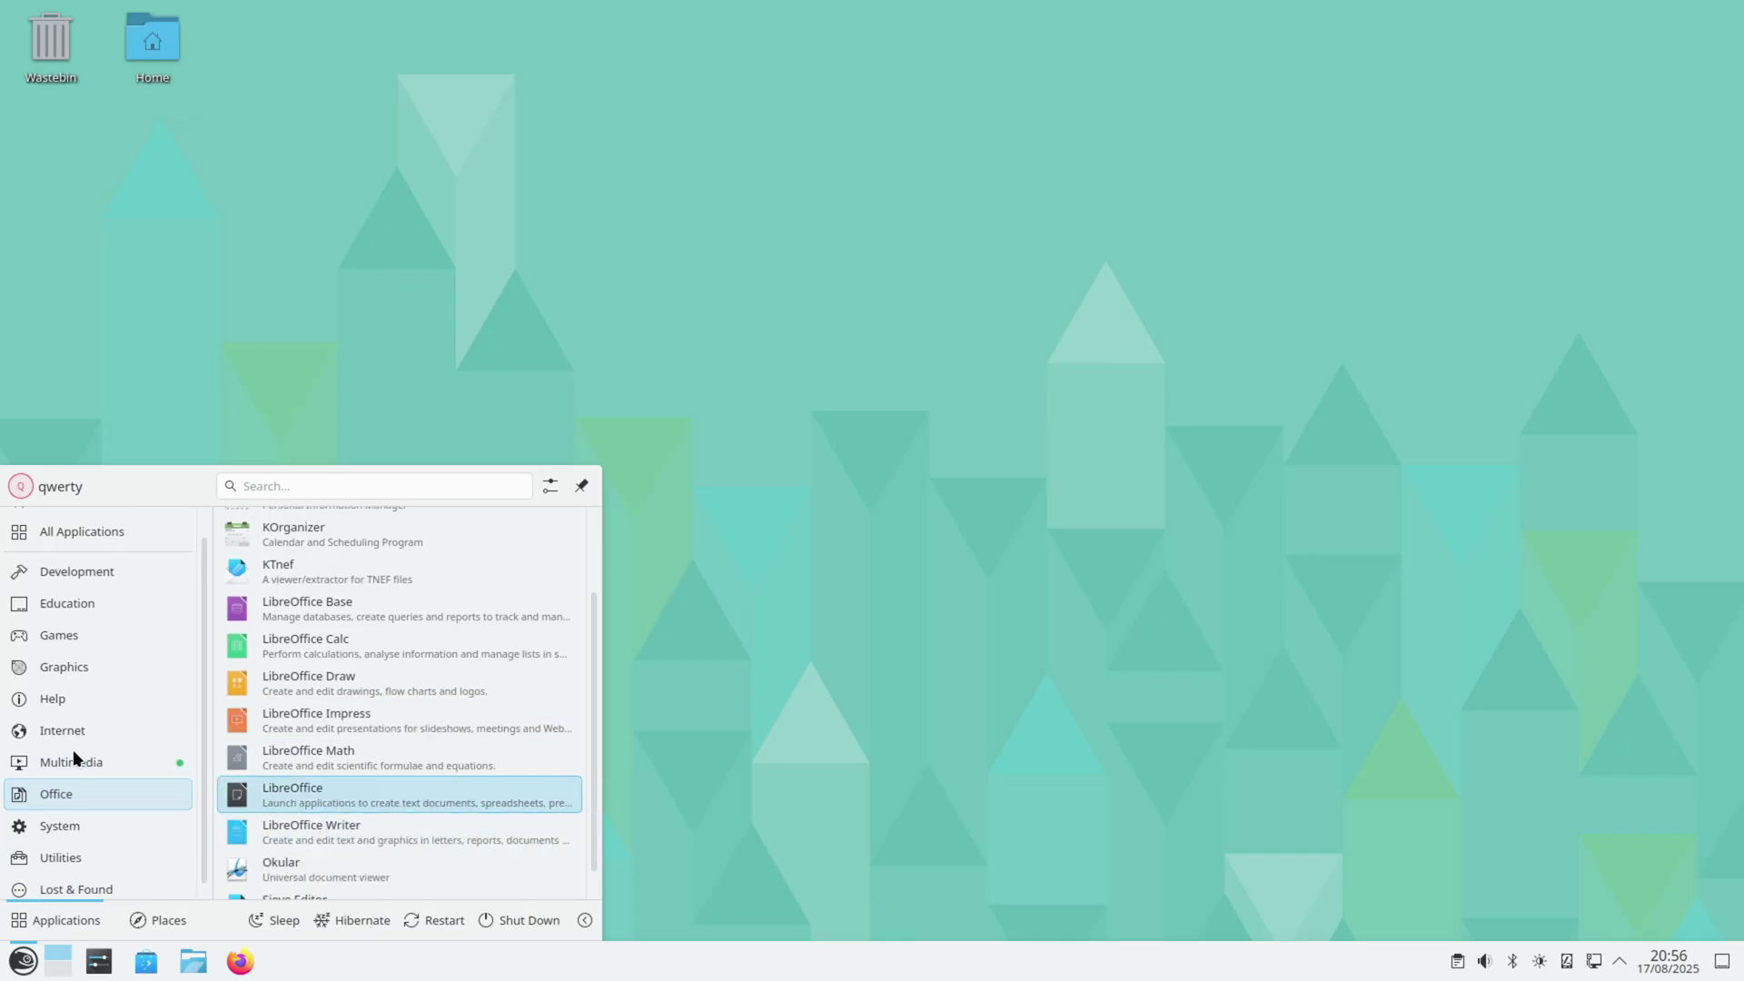
pyautogui.scroll(1, 73, 749)
pyautogui.click(102, 783)
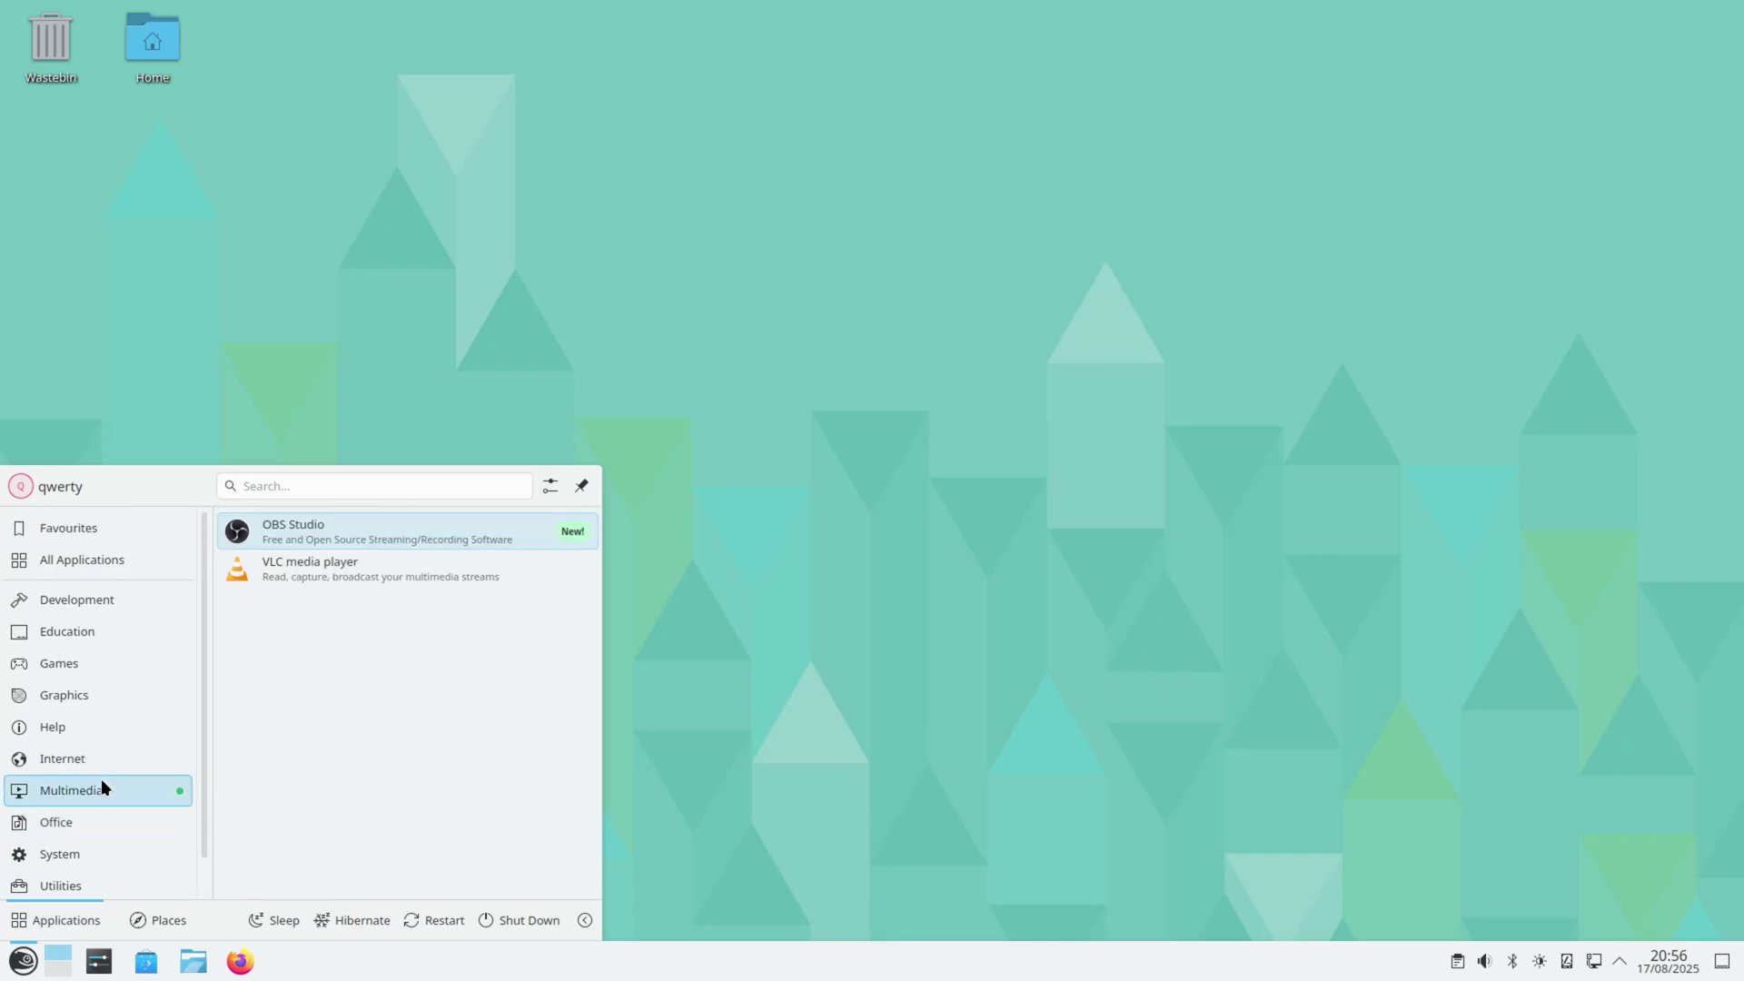
pyautogui.click(346, 533)
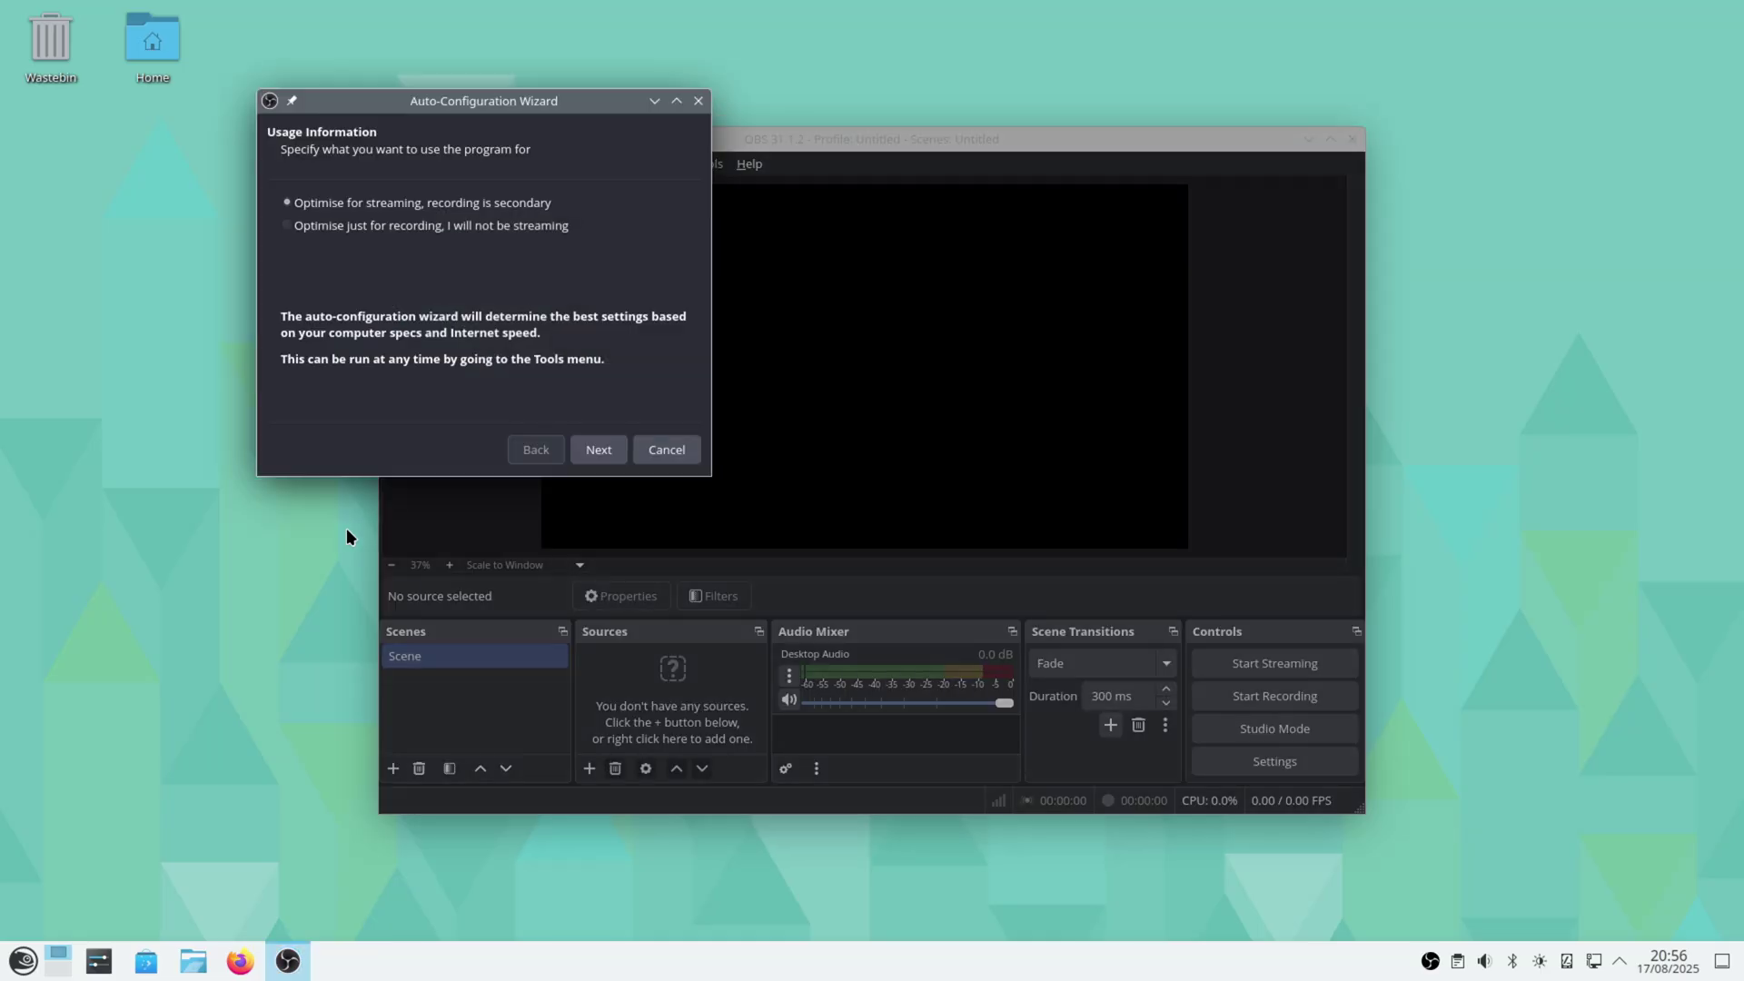
# Step: Run the Auto-Configuration Wizard for recording only and apply its x264 1920x1080 60 FPS settings
pyautogui.click(311, 227)
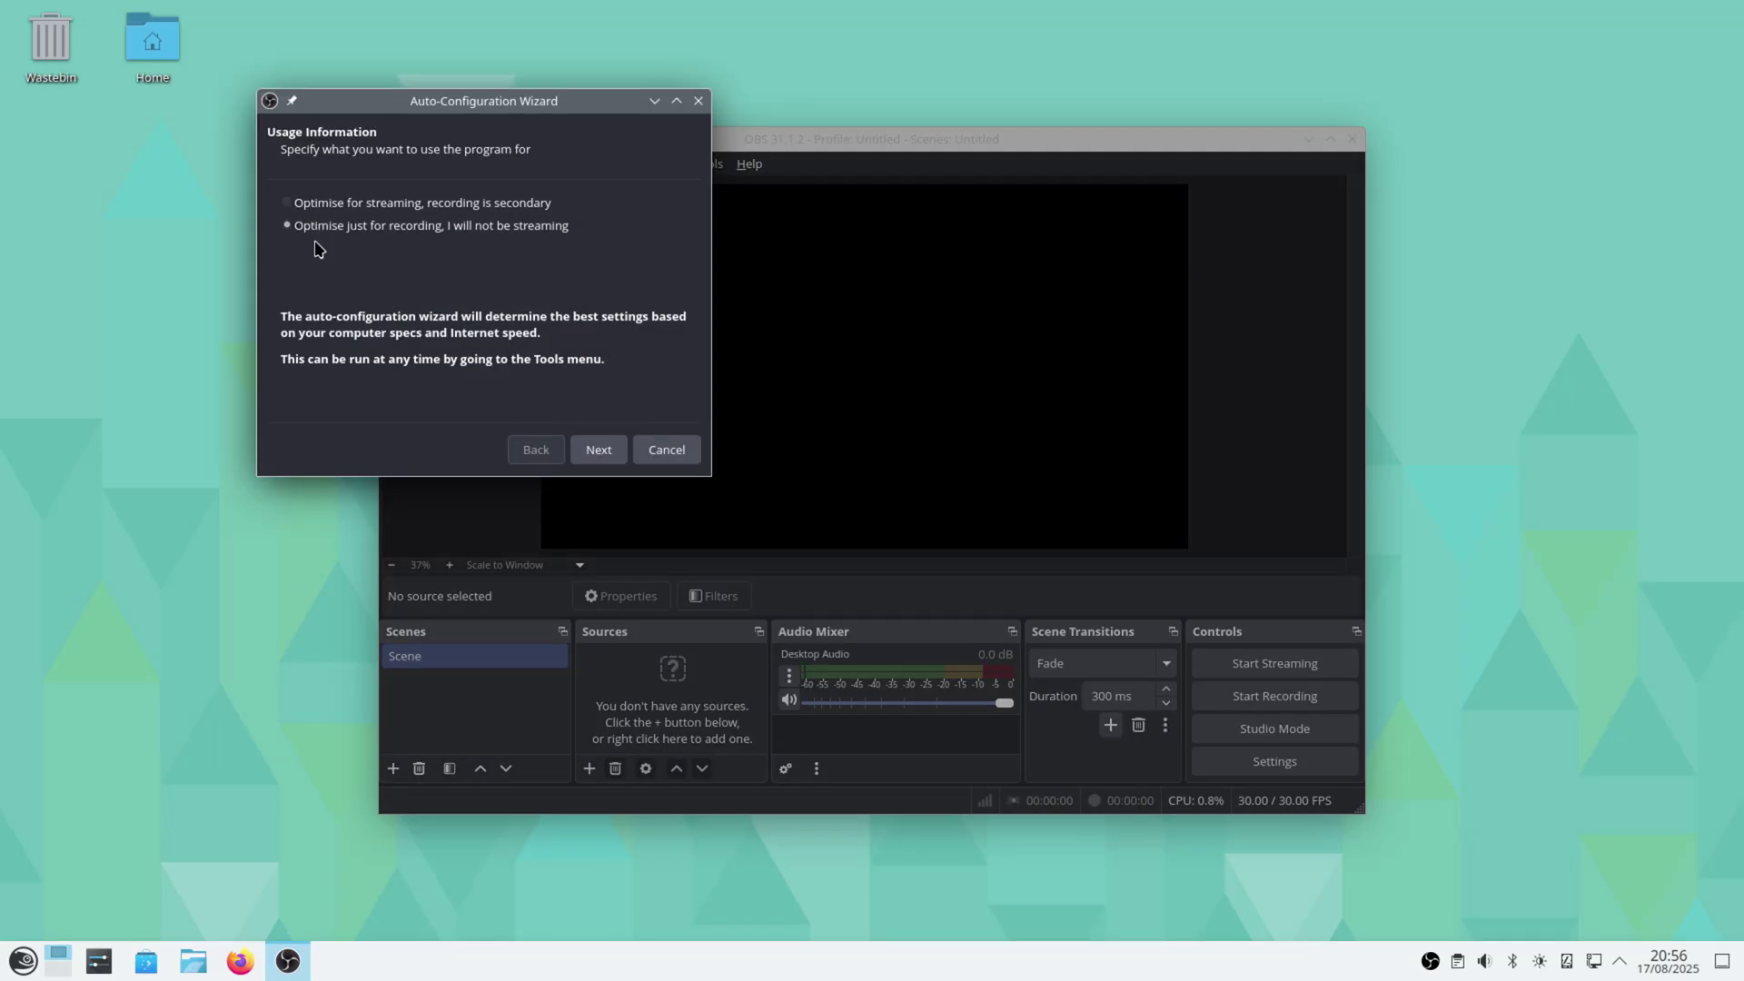
pyautogui.click(604, 451)
pyautogui.click(611, 455)
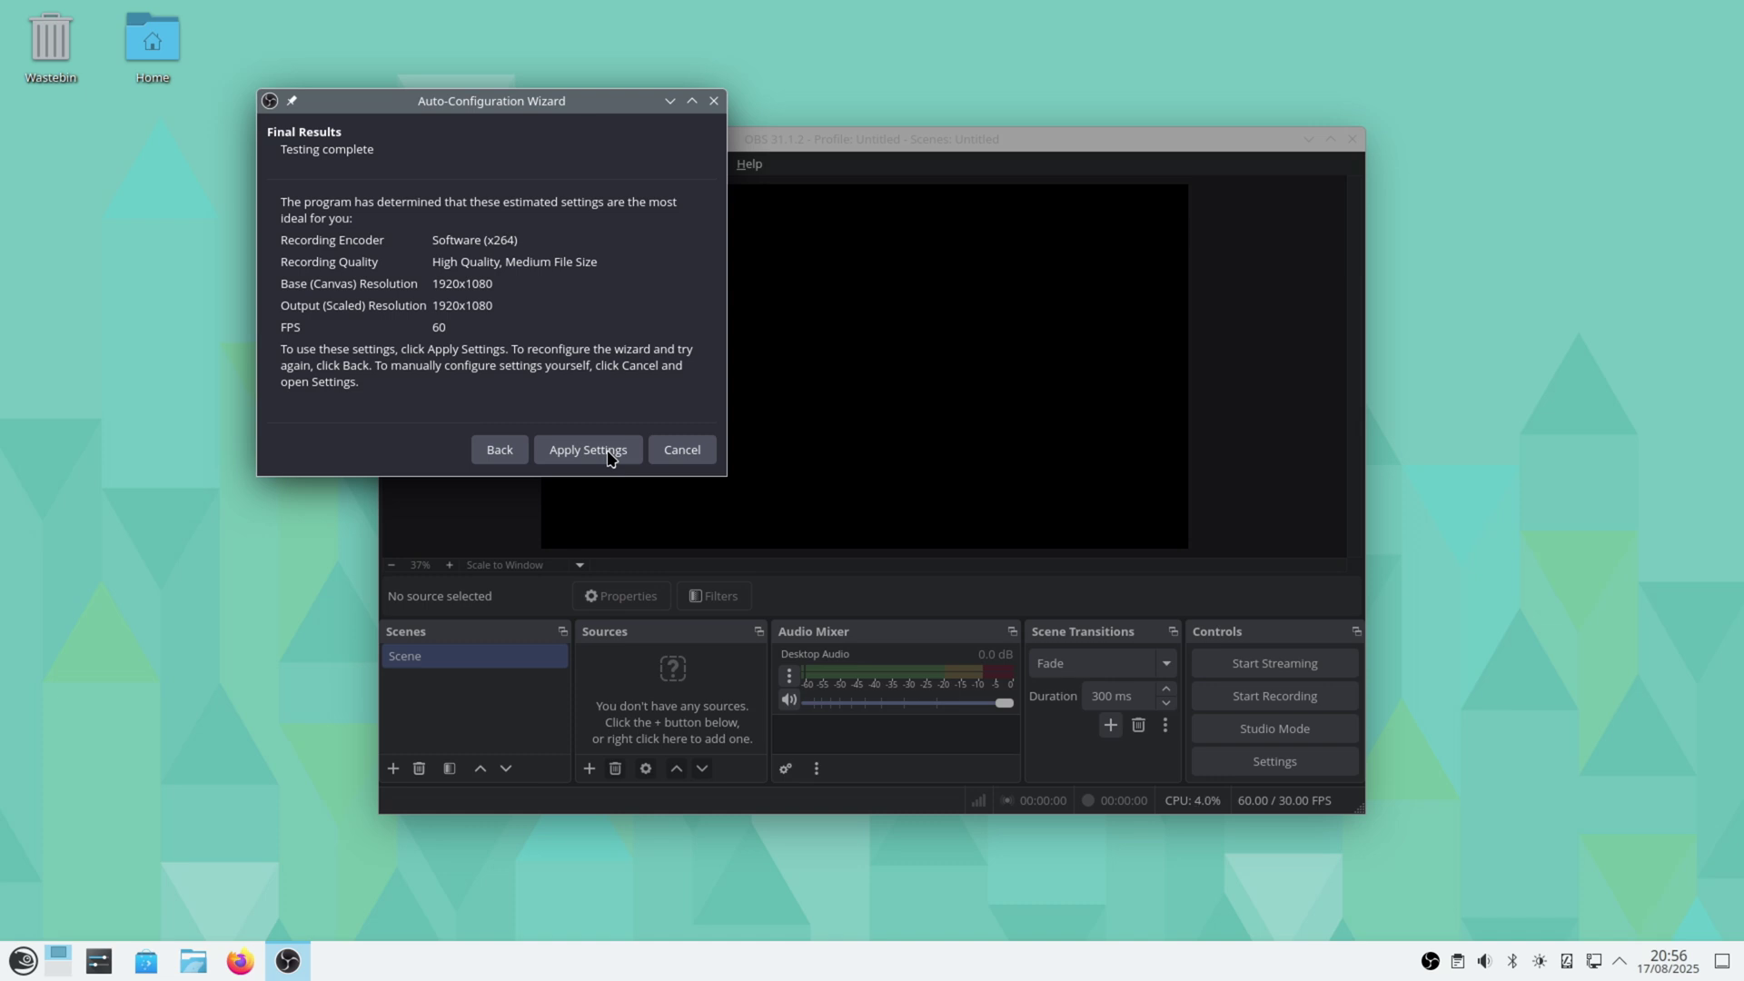
pyautogui.click(588, 451)
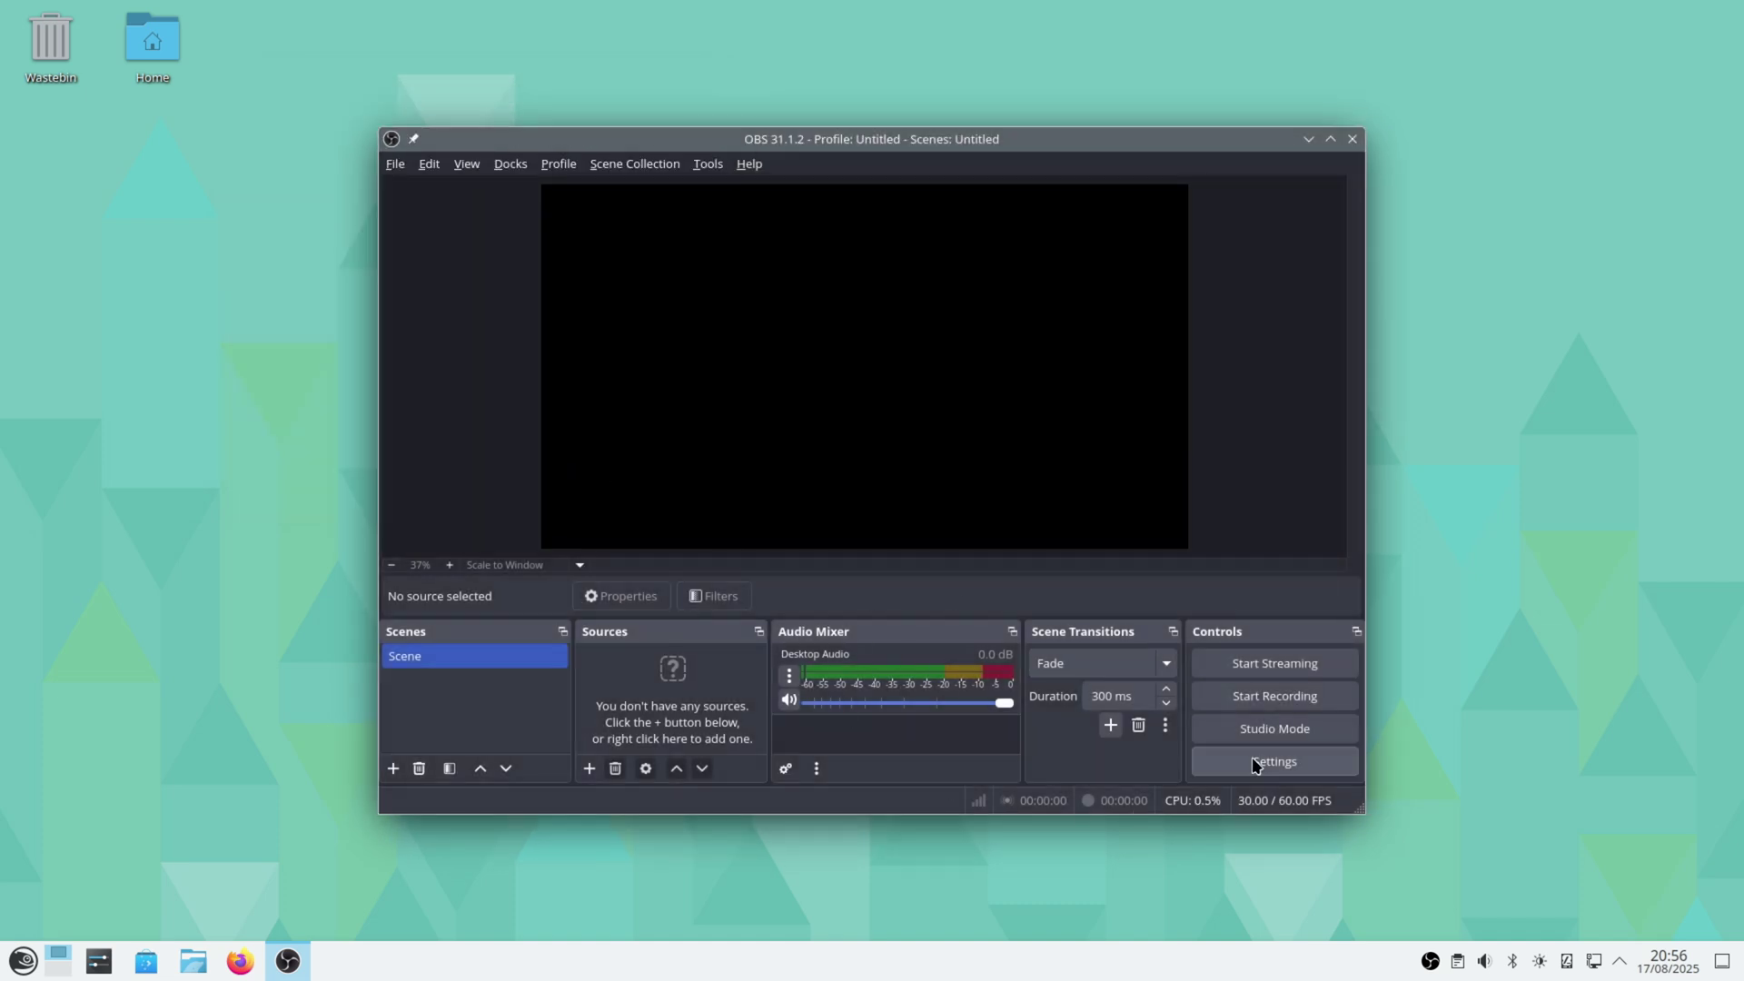
# Step: In Settings > Output, set Output Mode to Advanced, keep x264 as recording encoder, and apply
pyautogui.click(1275, 760)
pyautogui.click(531, 242)
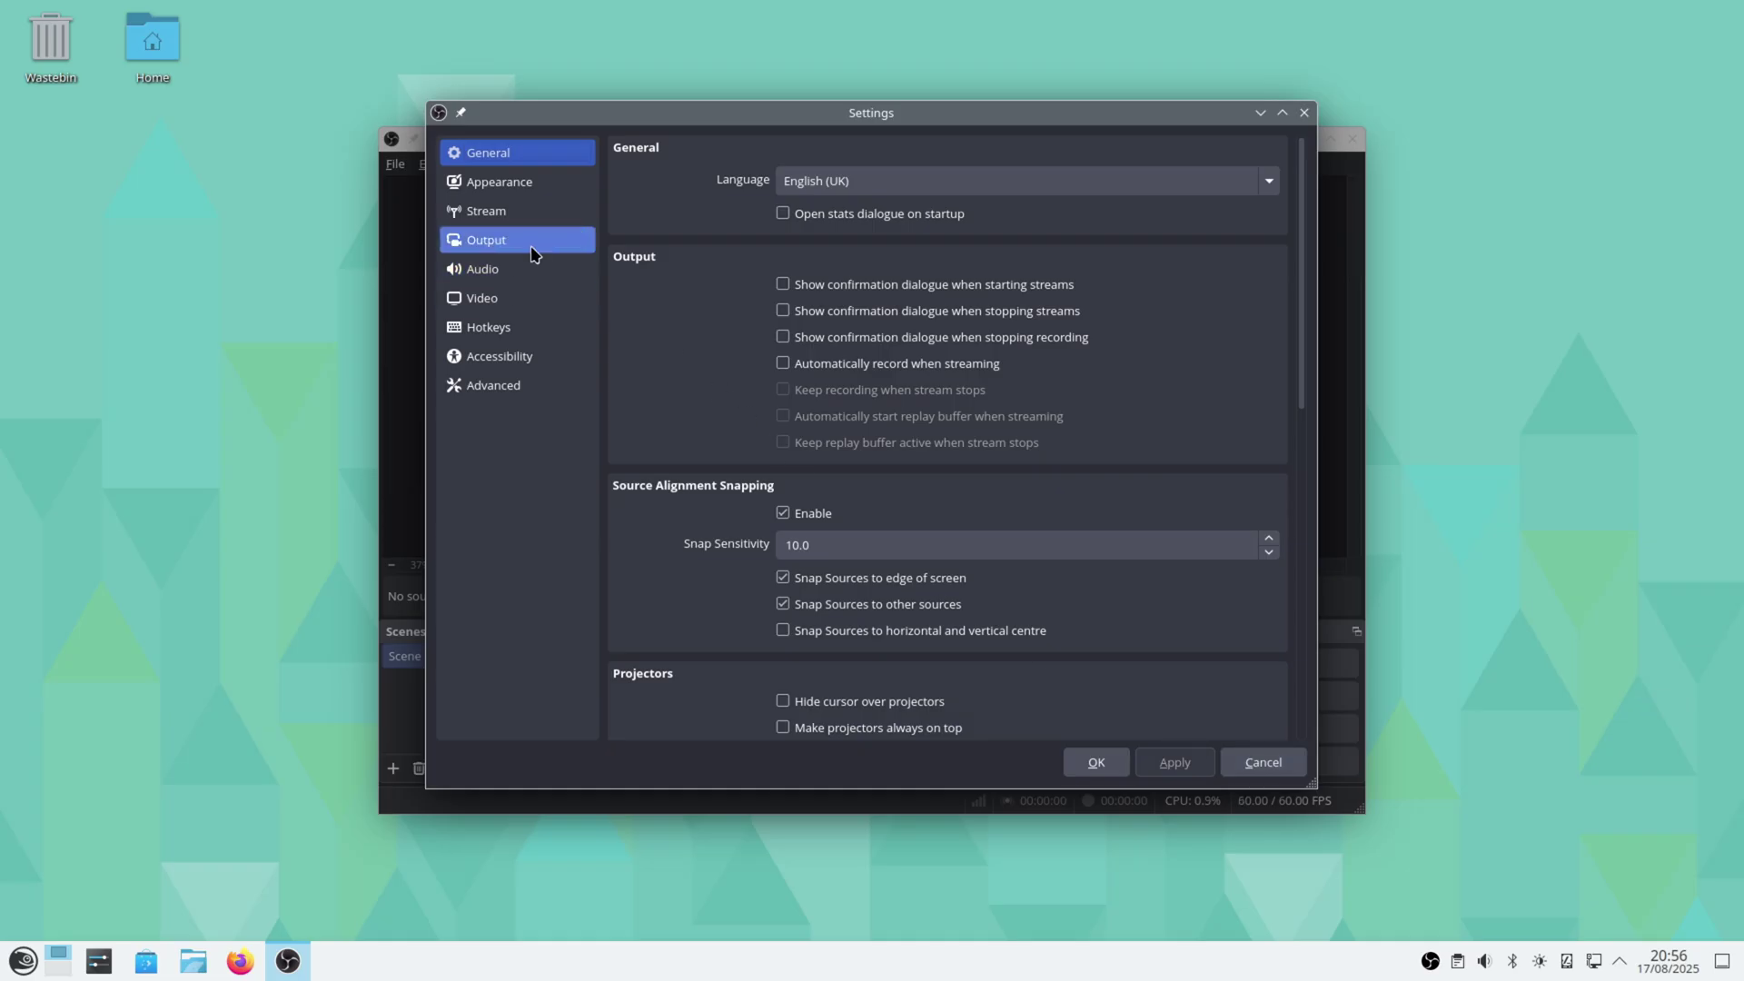
pyautogui.click(879, 153)
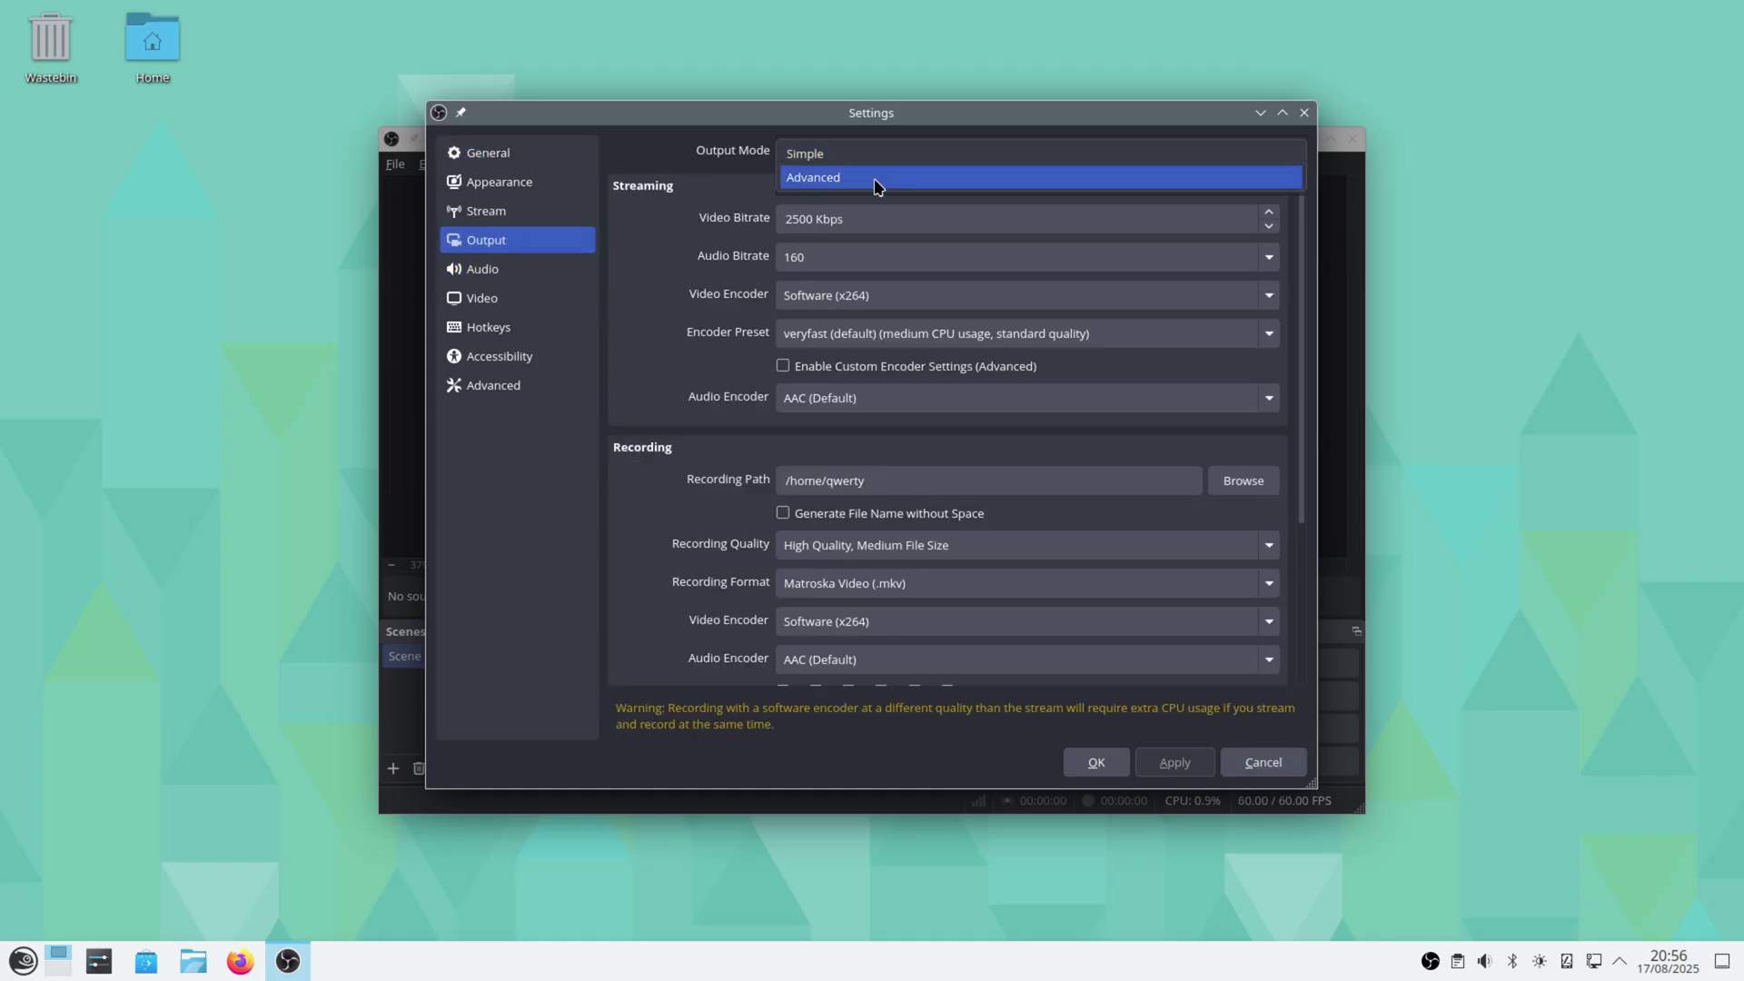
pyautogui.click(873, 179)
pyautogui.click(736, 191)
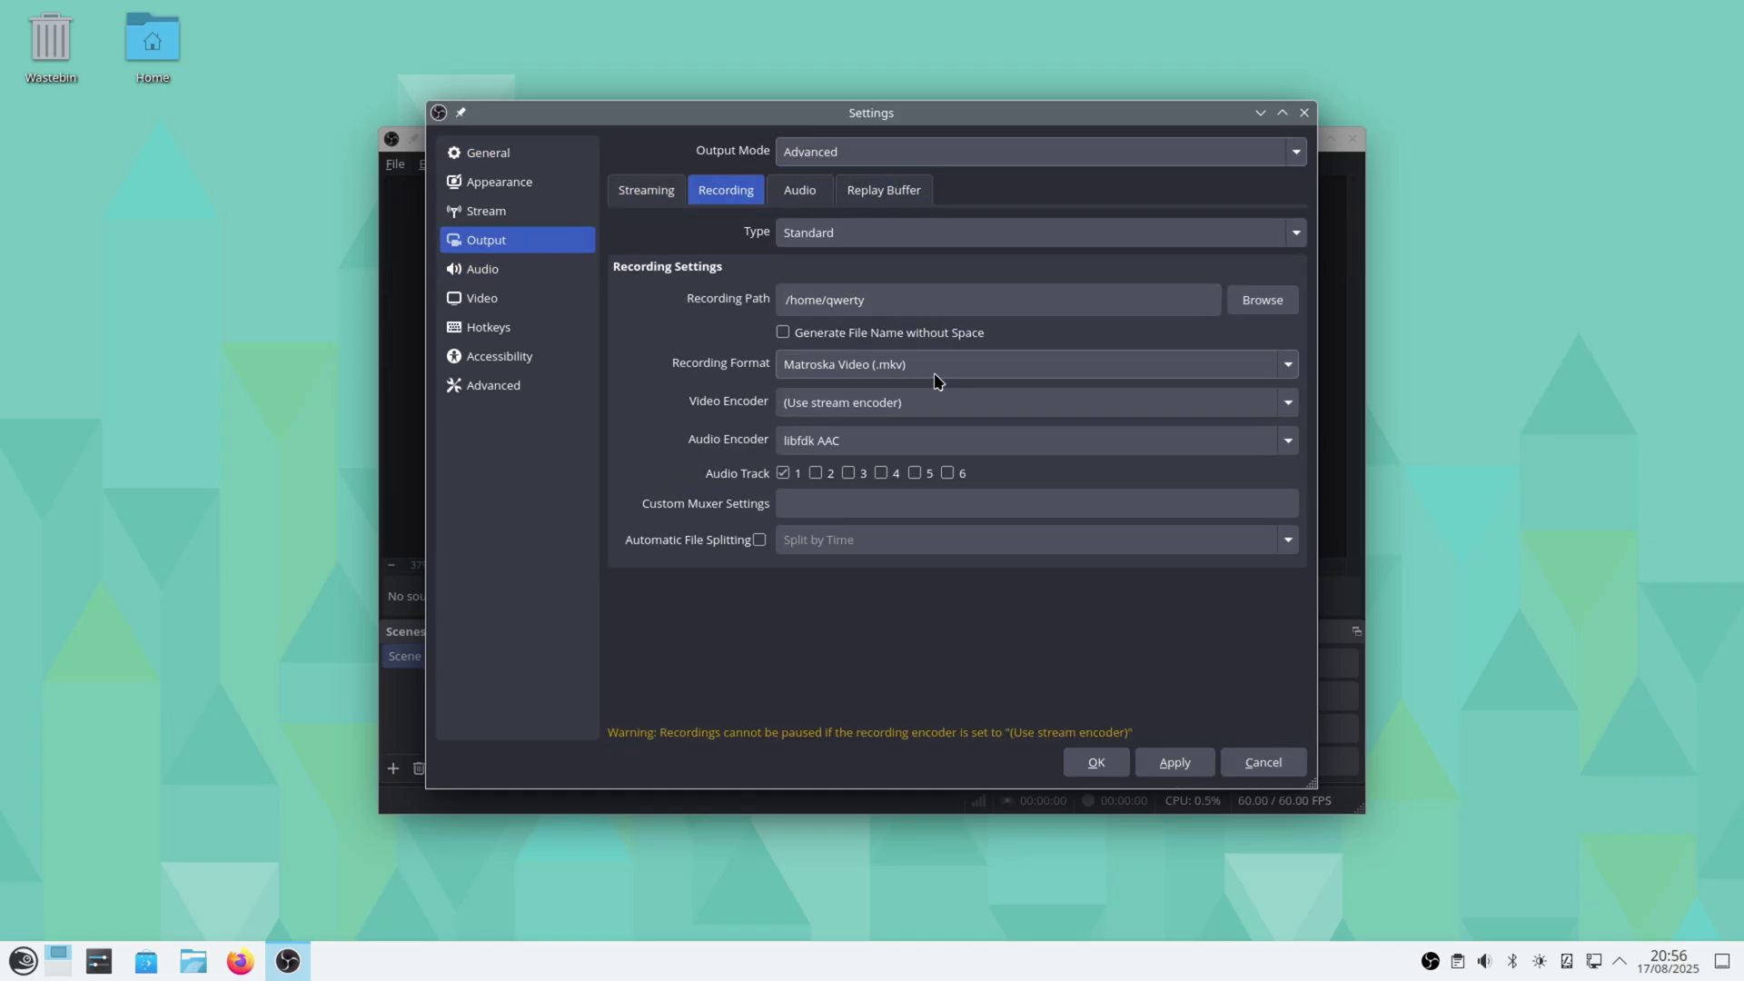
pyautogui.click(939, 403)
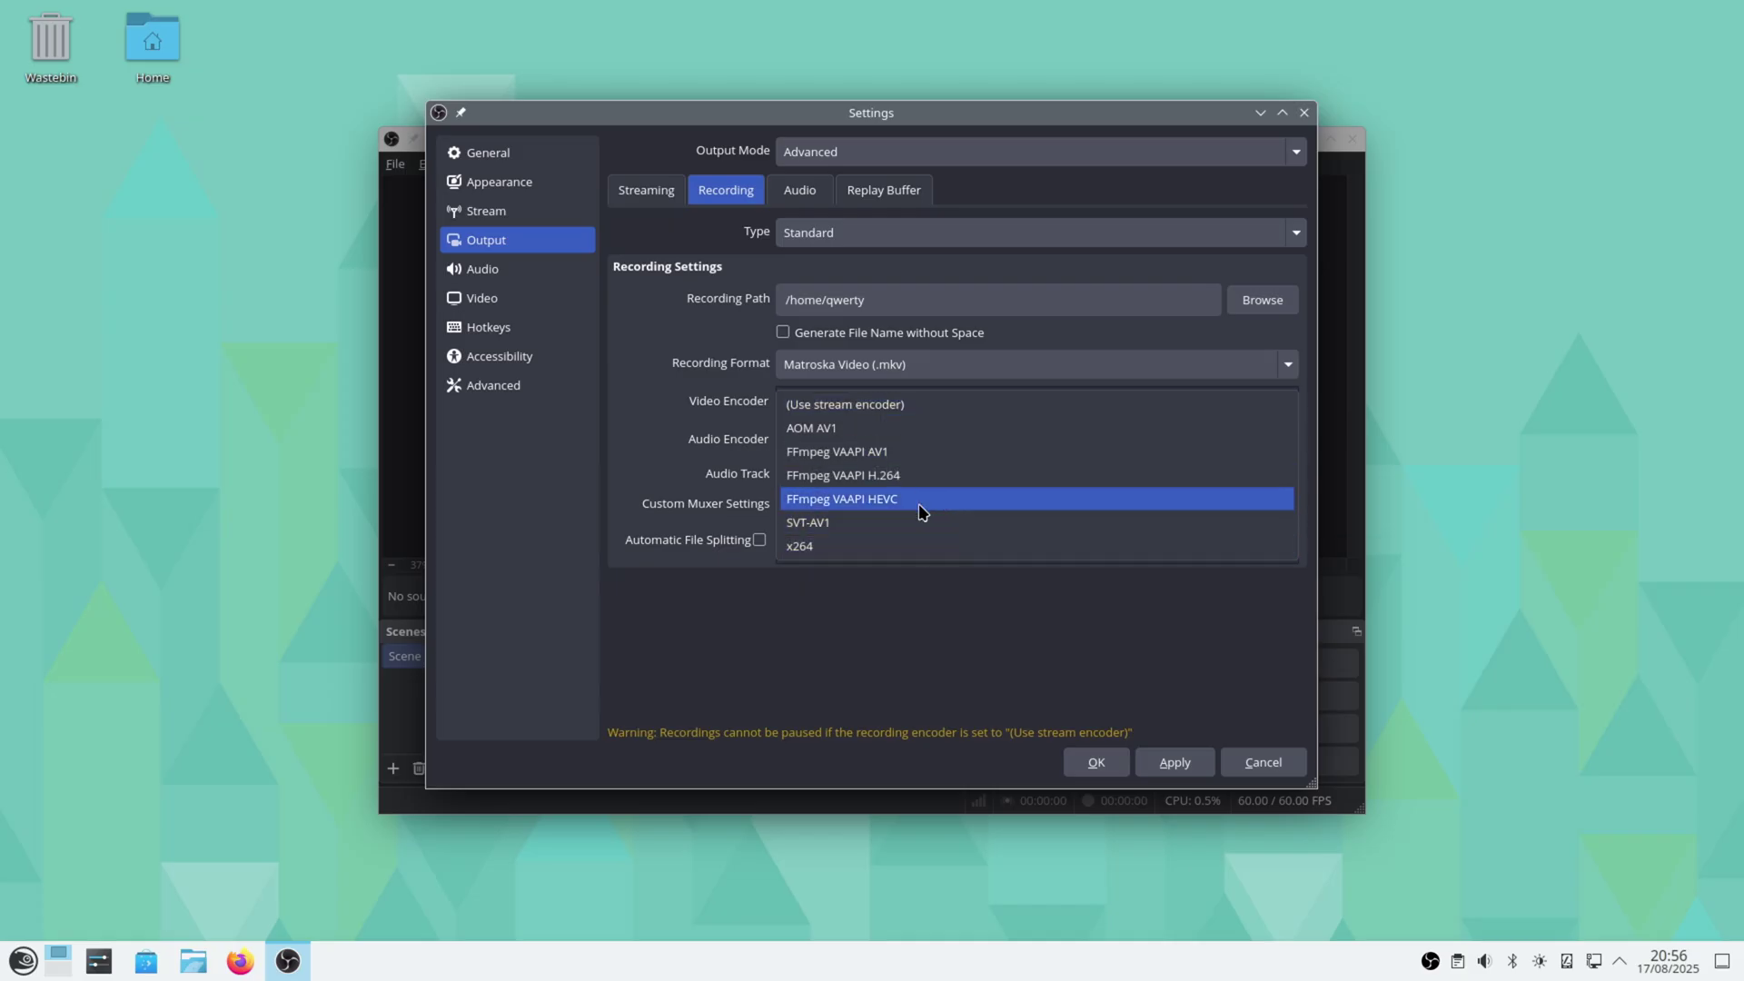
pyautogui.click(1174, 775)
# Step: Add a Display Capture (XSHM) source of the HDMI-2 screen to the scene, then close OBS
pyautogui.click(1110, 760)
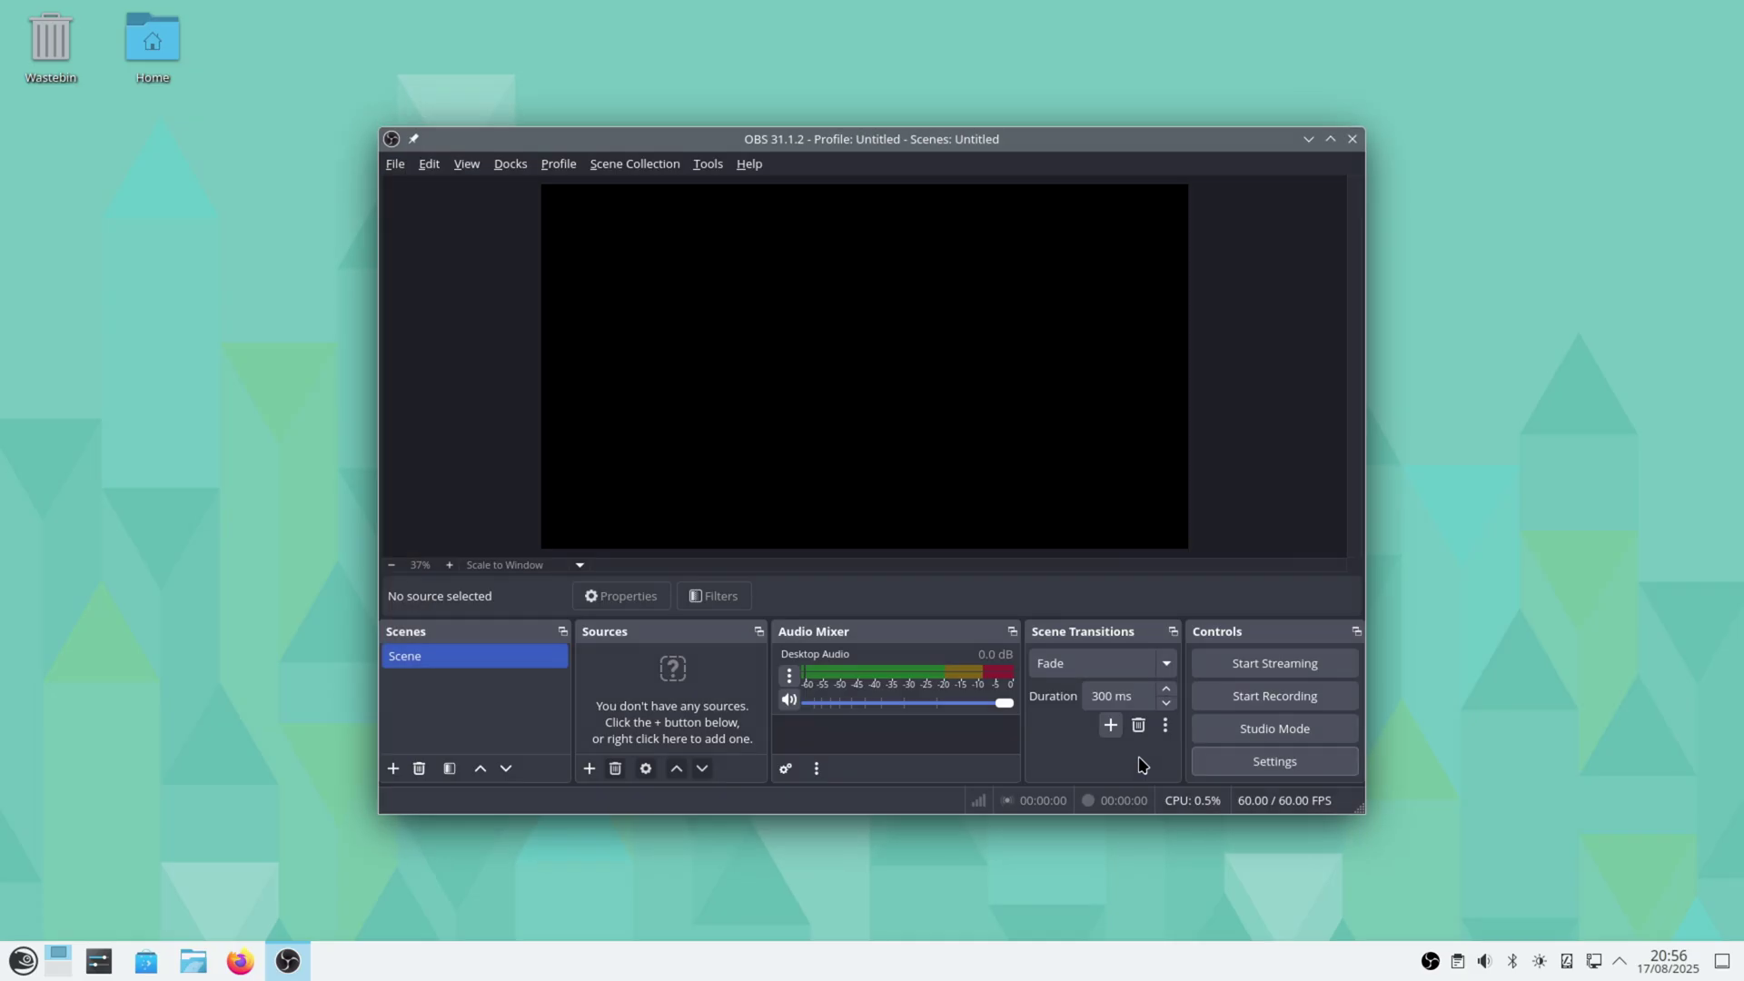
pyautogui.click(589, 768)
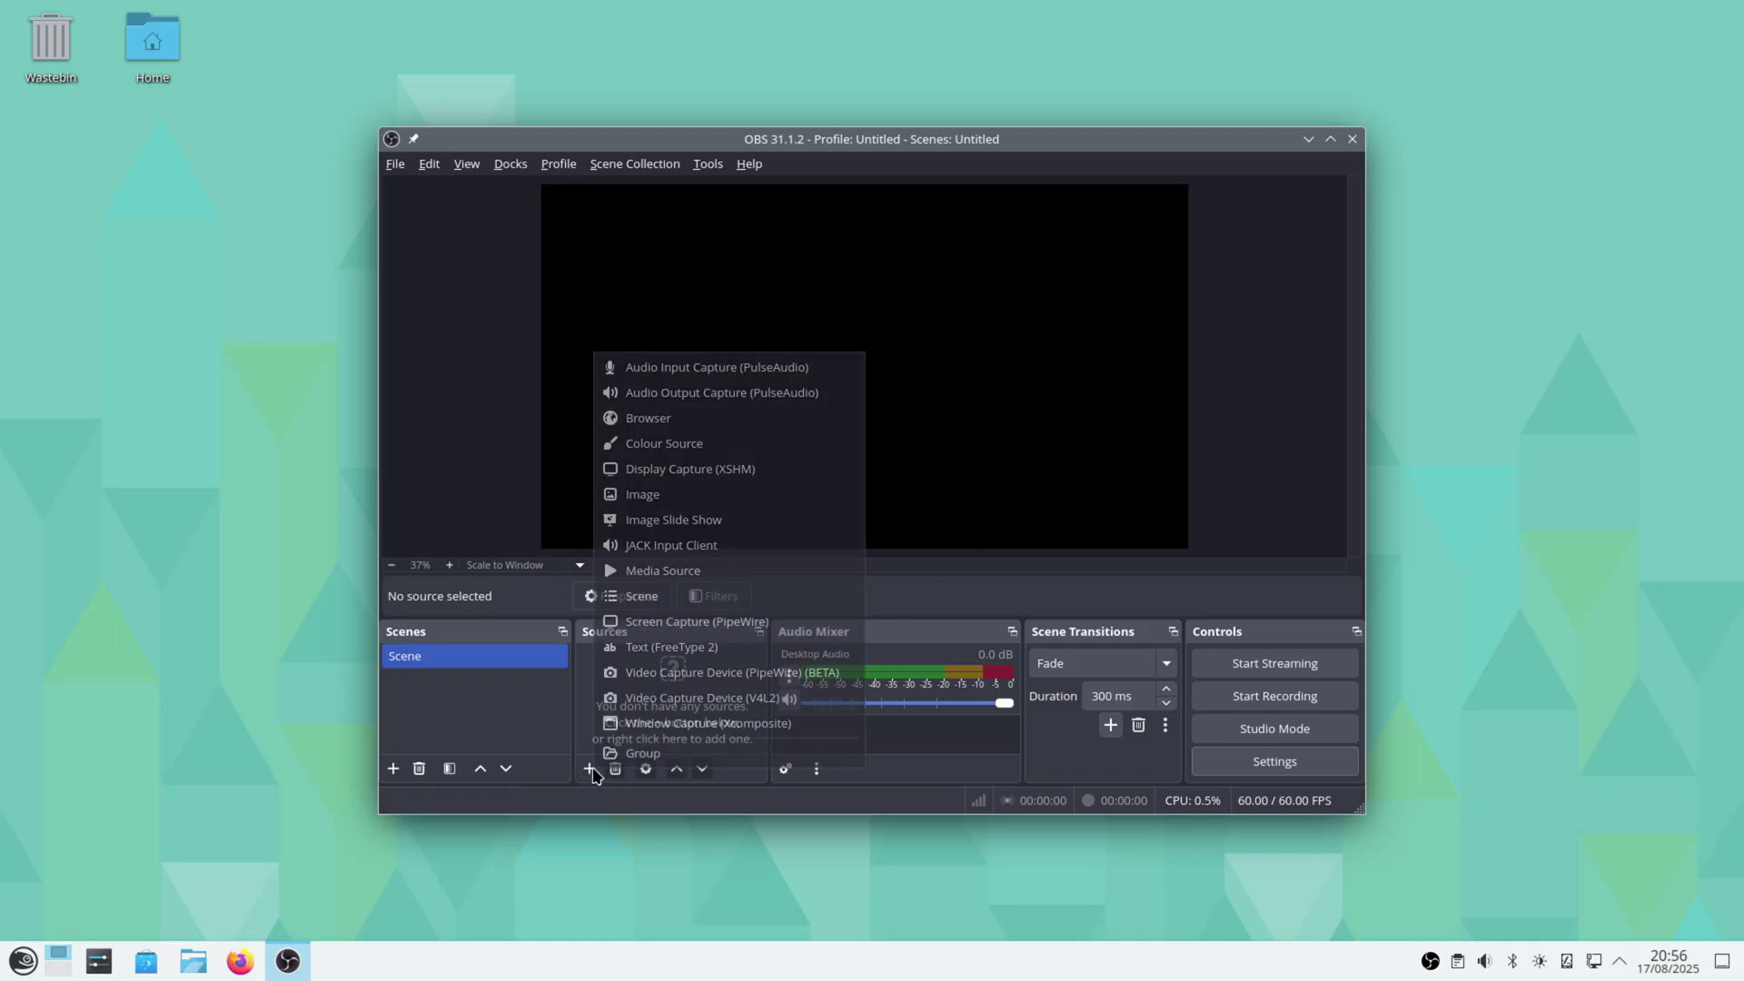
pyautogui.click(670, 477)
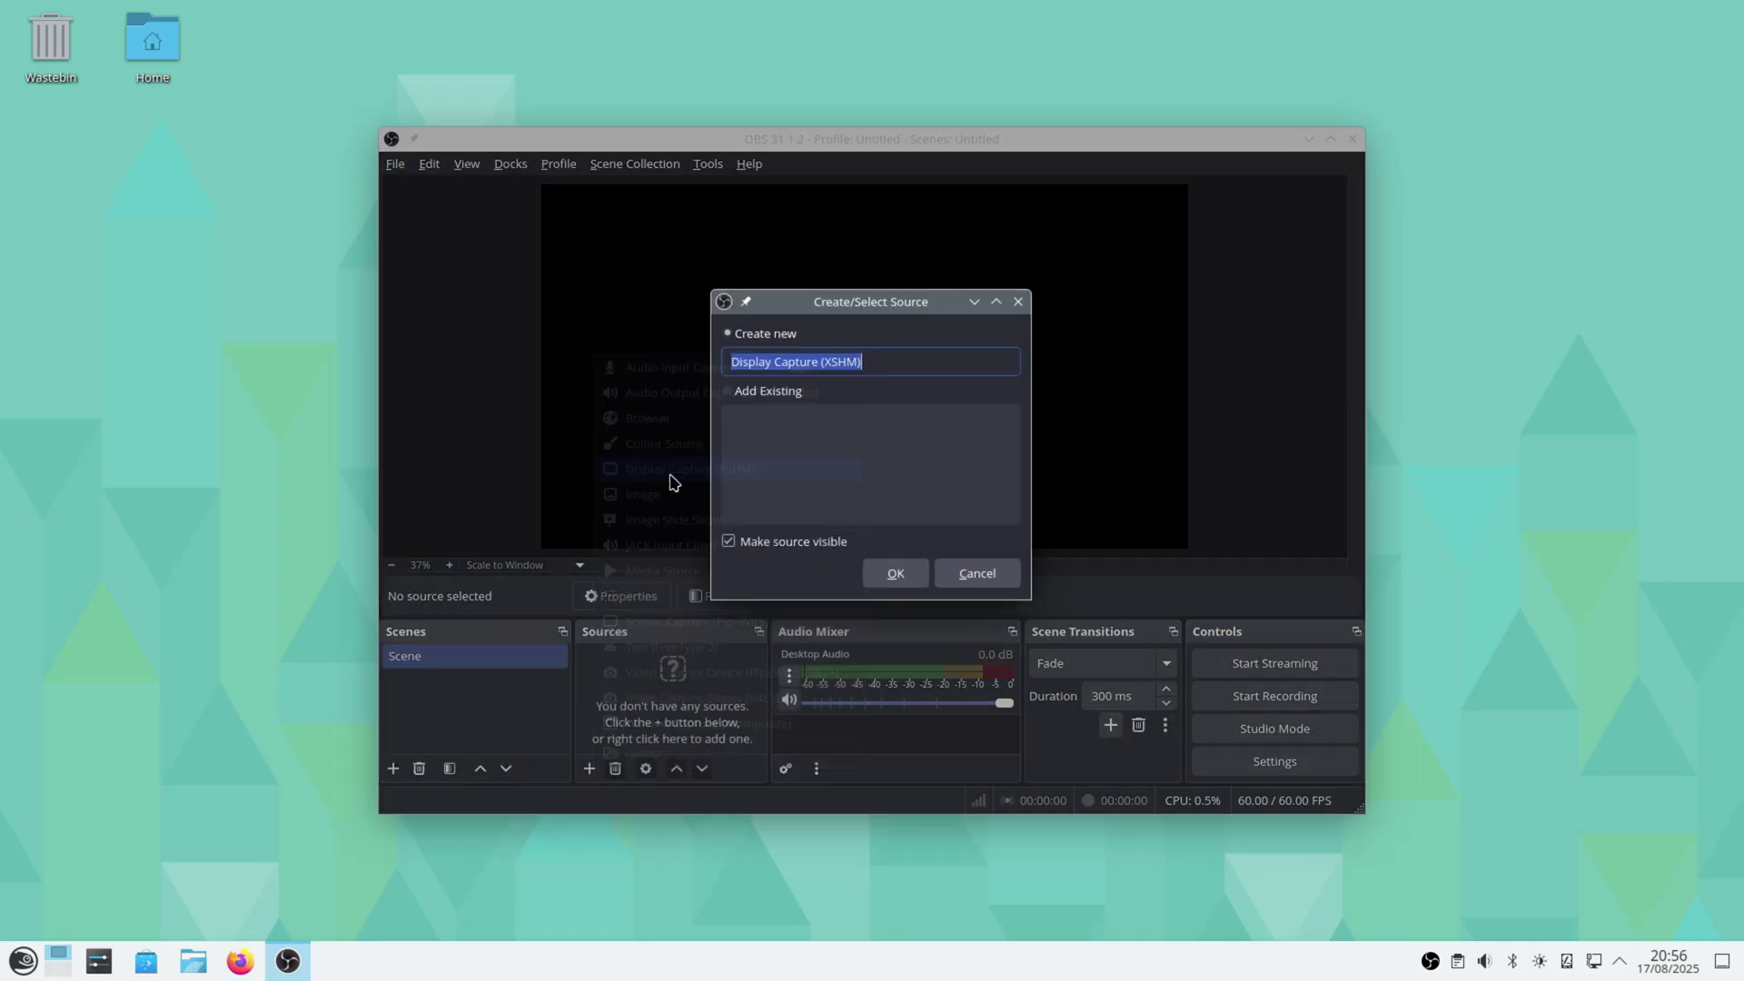
pyautogui.click(887, 574)
pyautogui.click(805, 466)
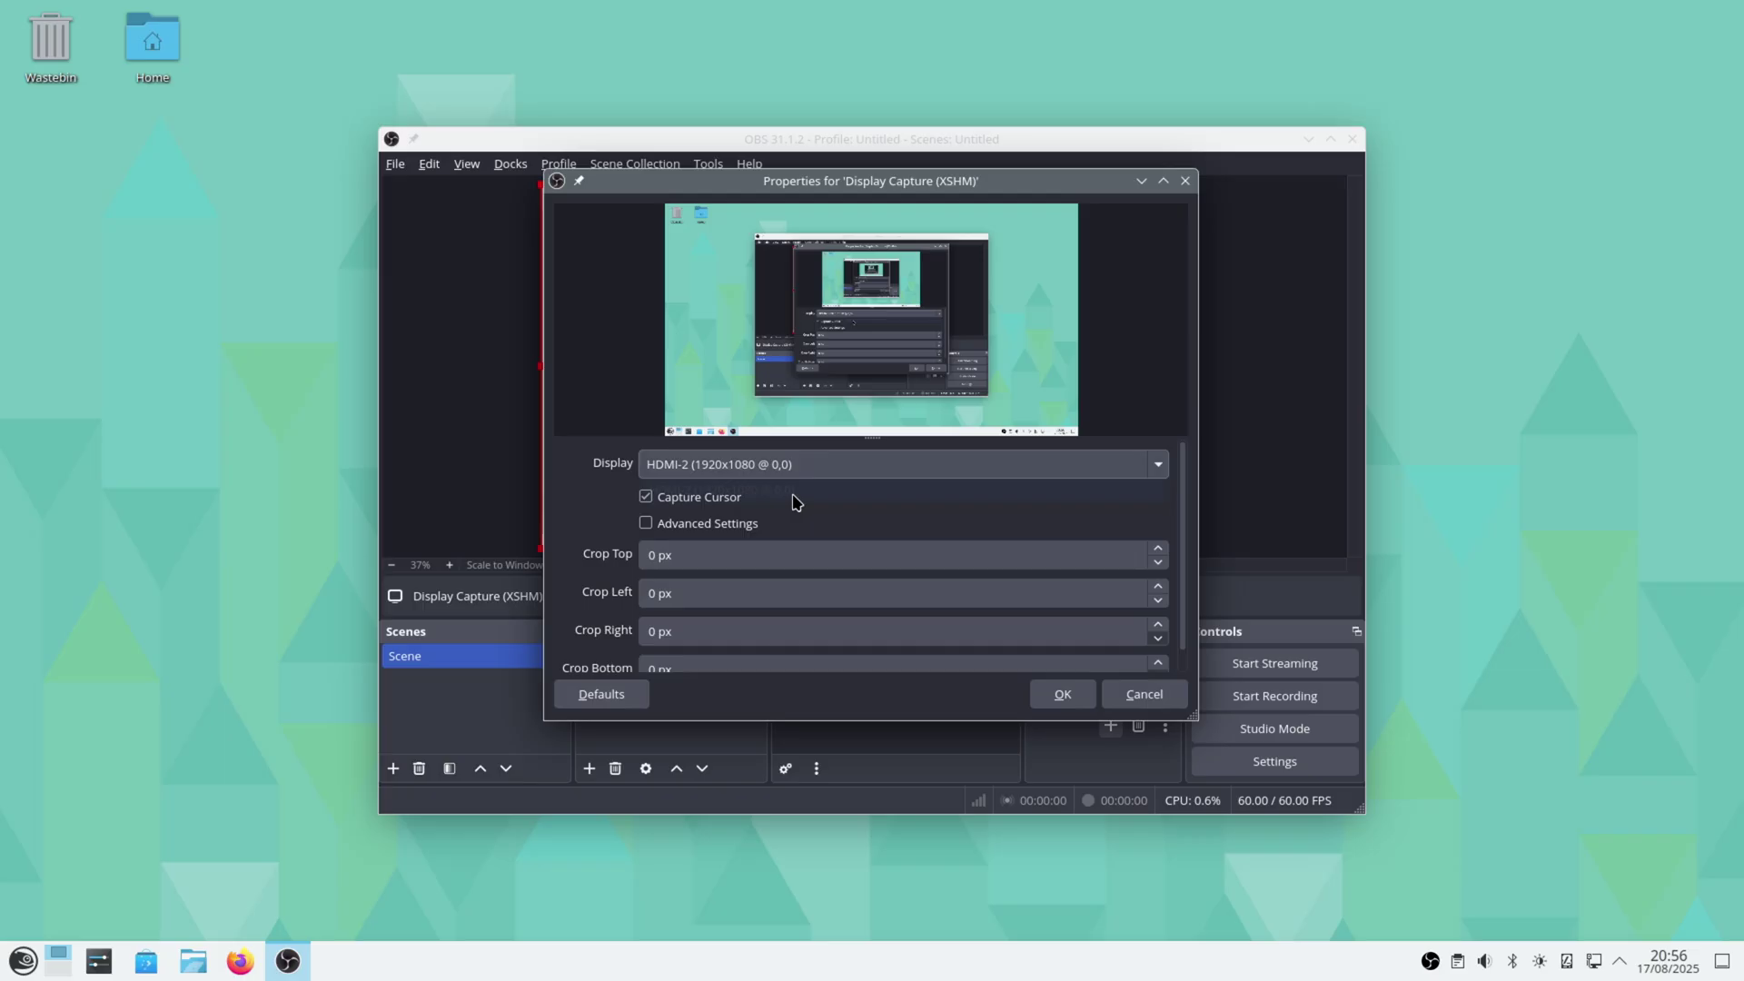
pyautogui.click(1062, 695)
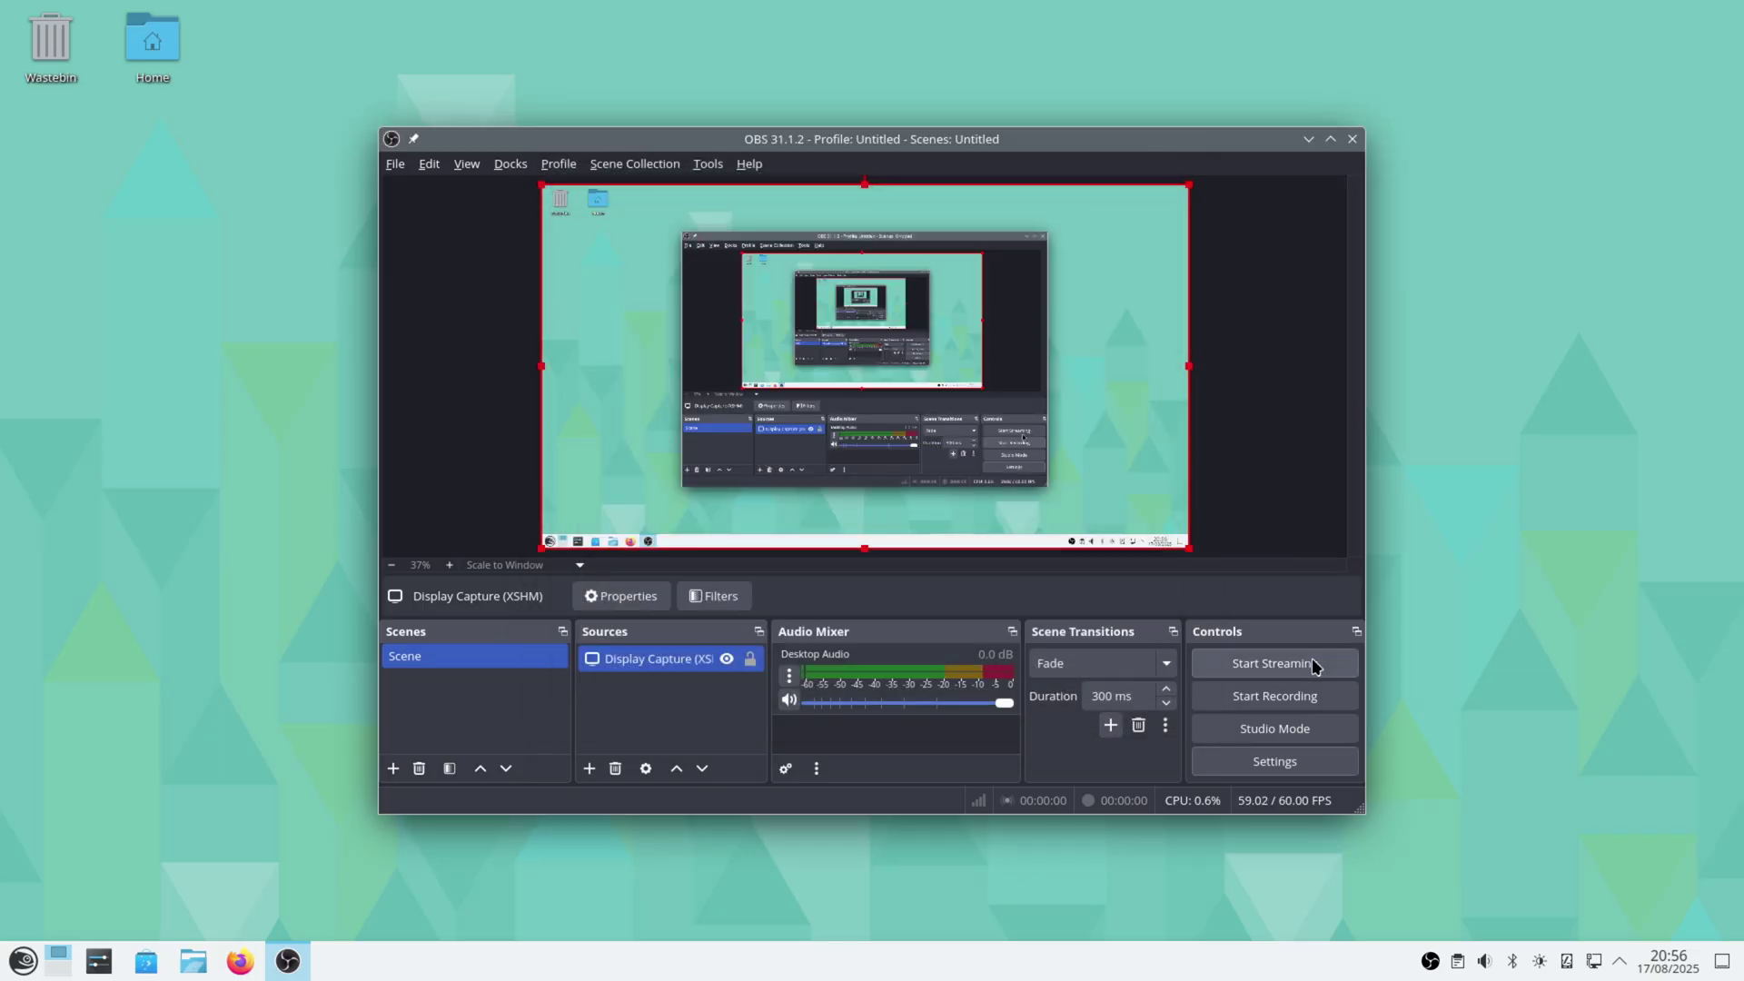
pyautogui.click(1352, 140)
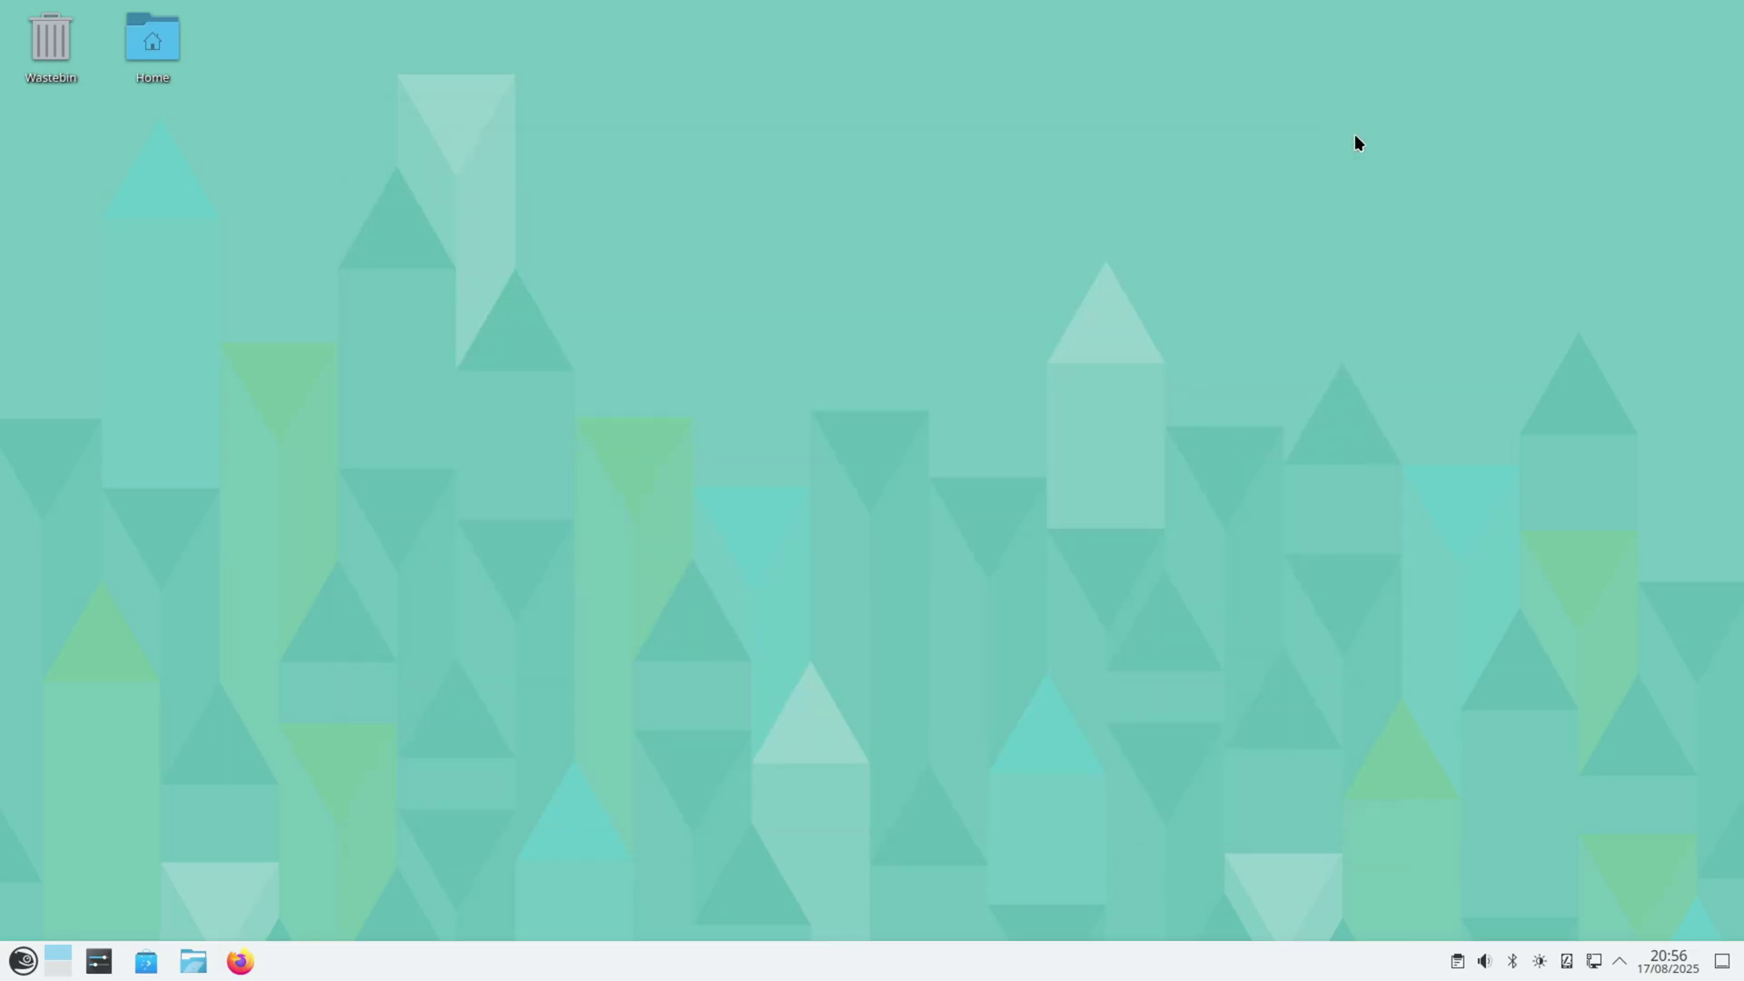
# Step: Launch Steam from the launcher's Games category
pyautogui.click(26, 960)
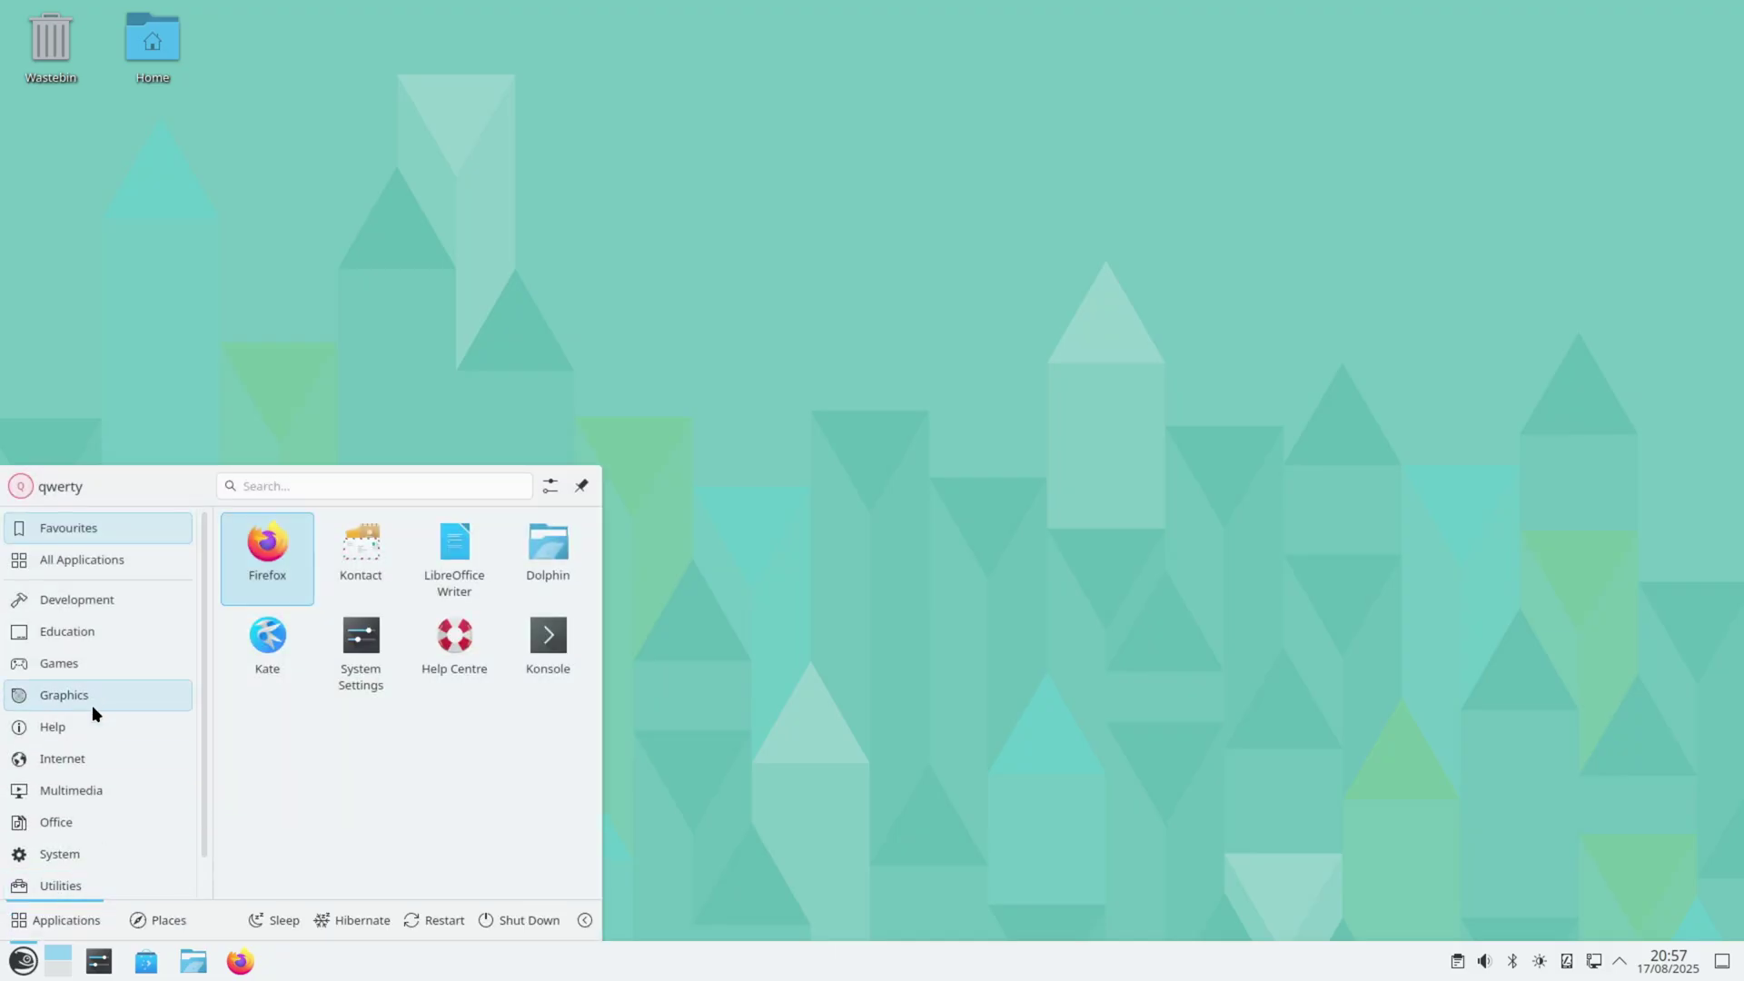
pyautogui.click(89, 662)
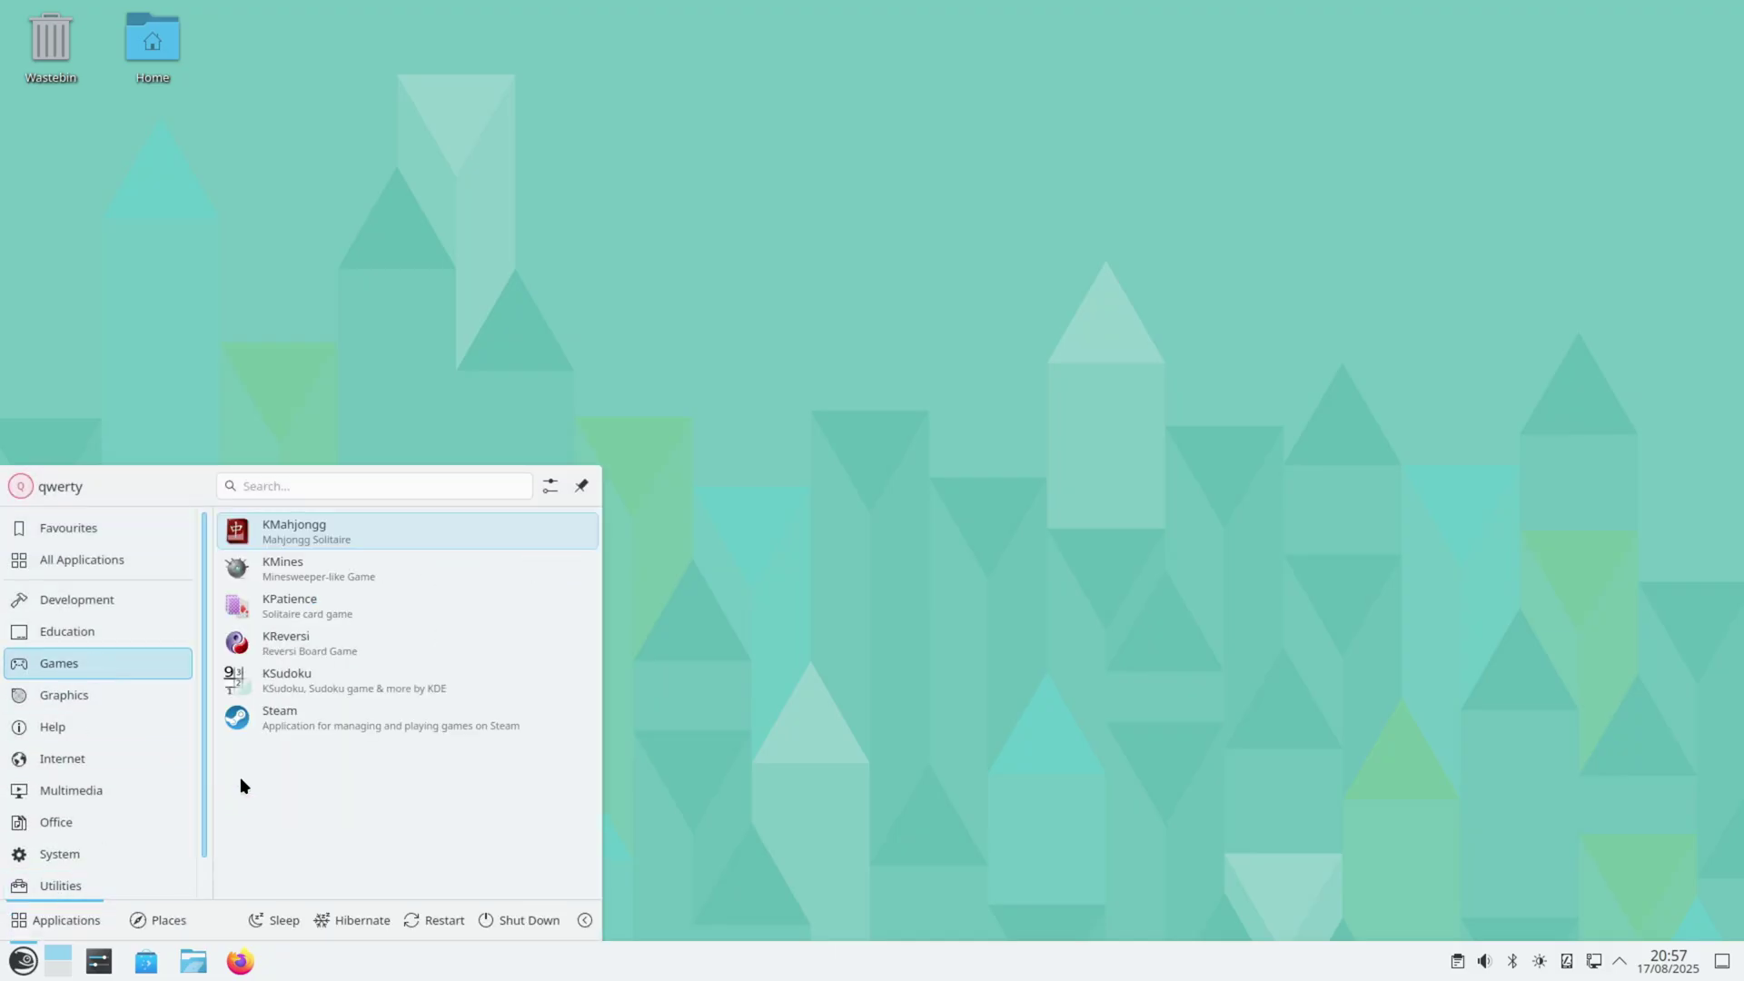
pyautogui.click(323, 711)
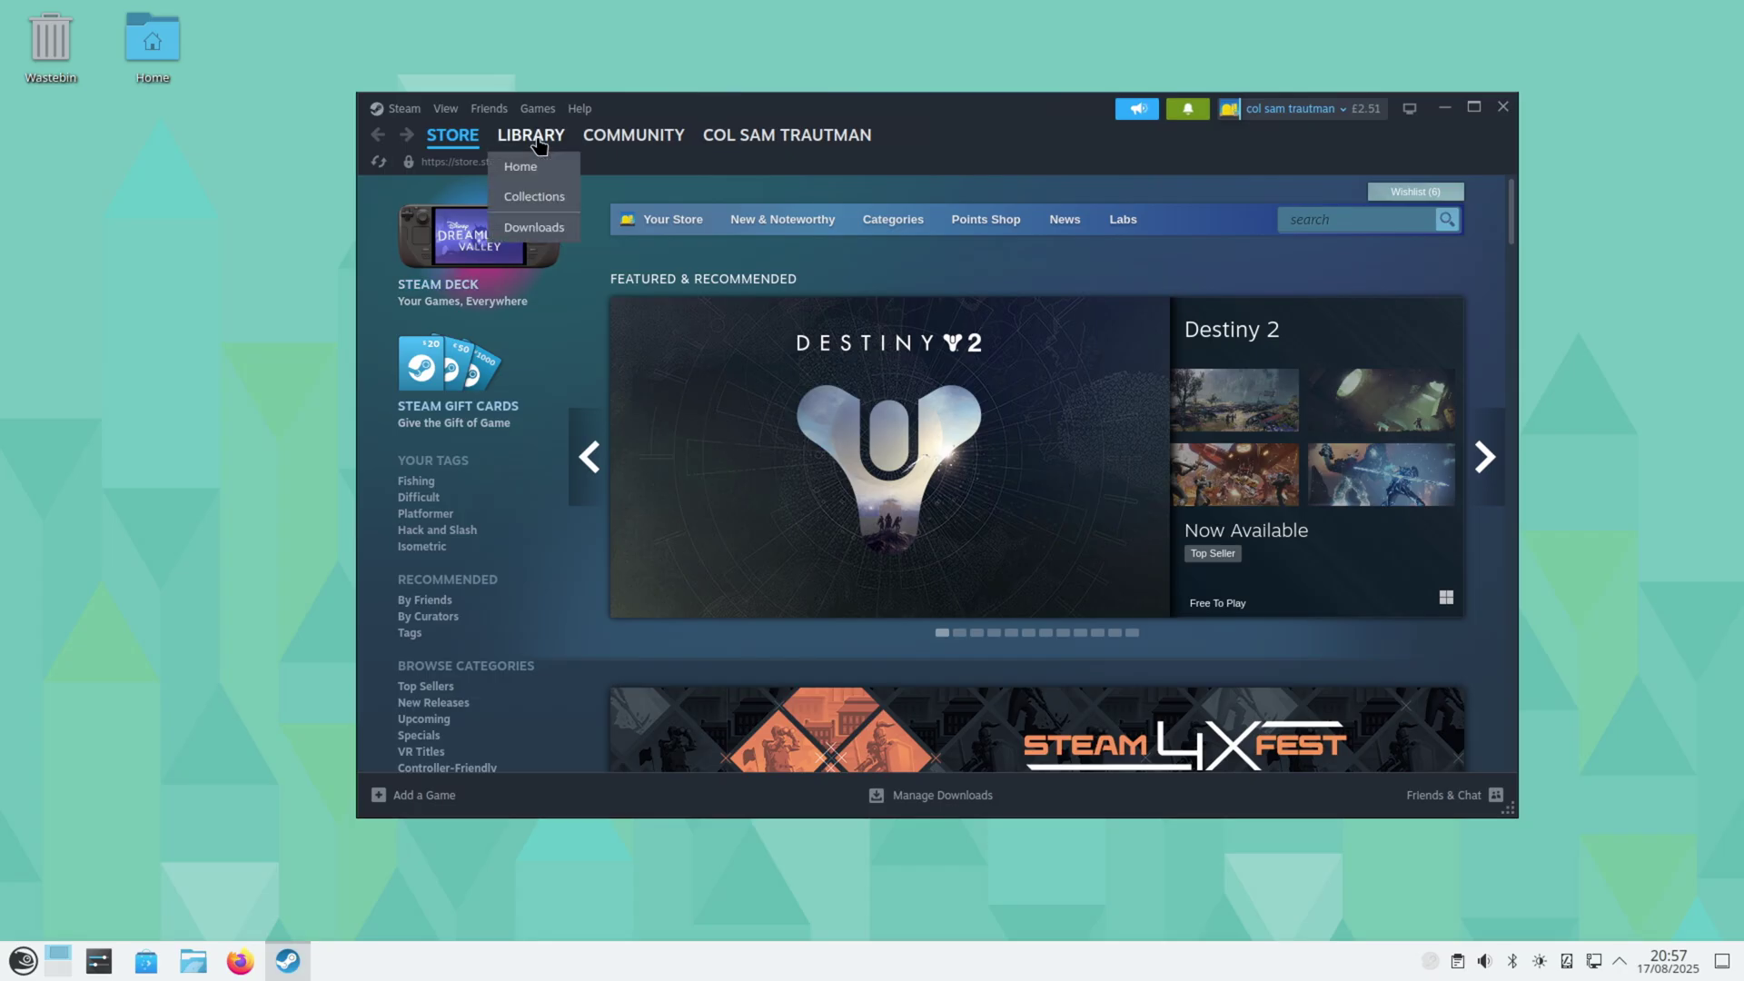
# Step: Launch Dishonored from the Steam library home and skip the Vulkan shader processing
pyautogui.click(533, 170)
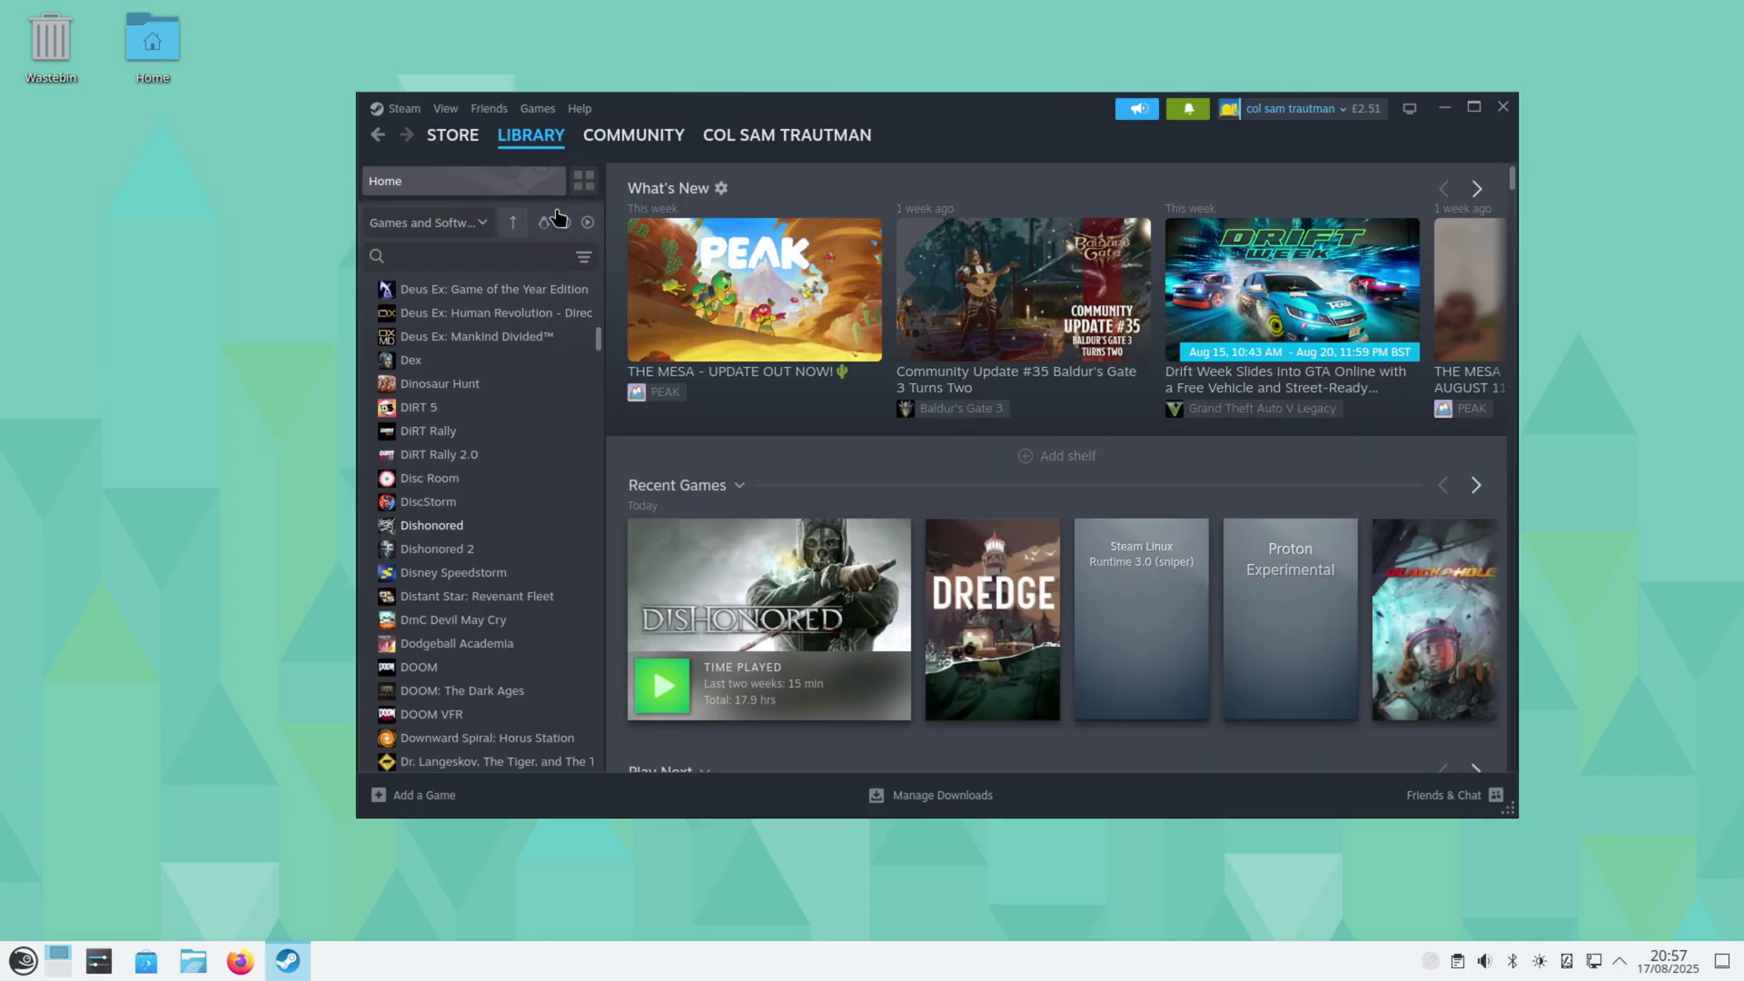
pyautogui.click(733, 533)
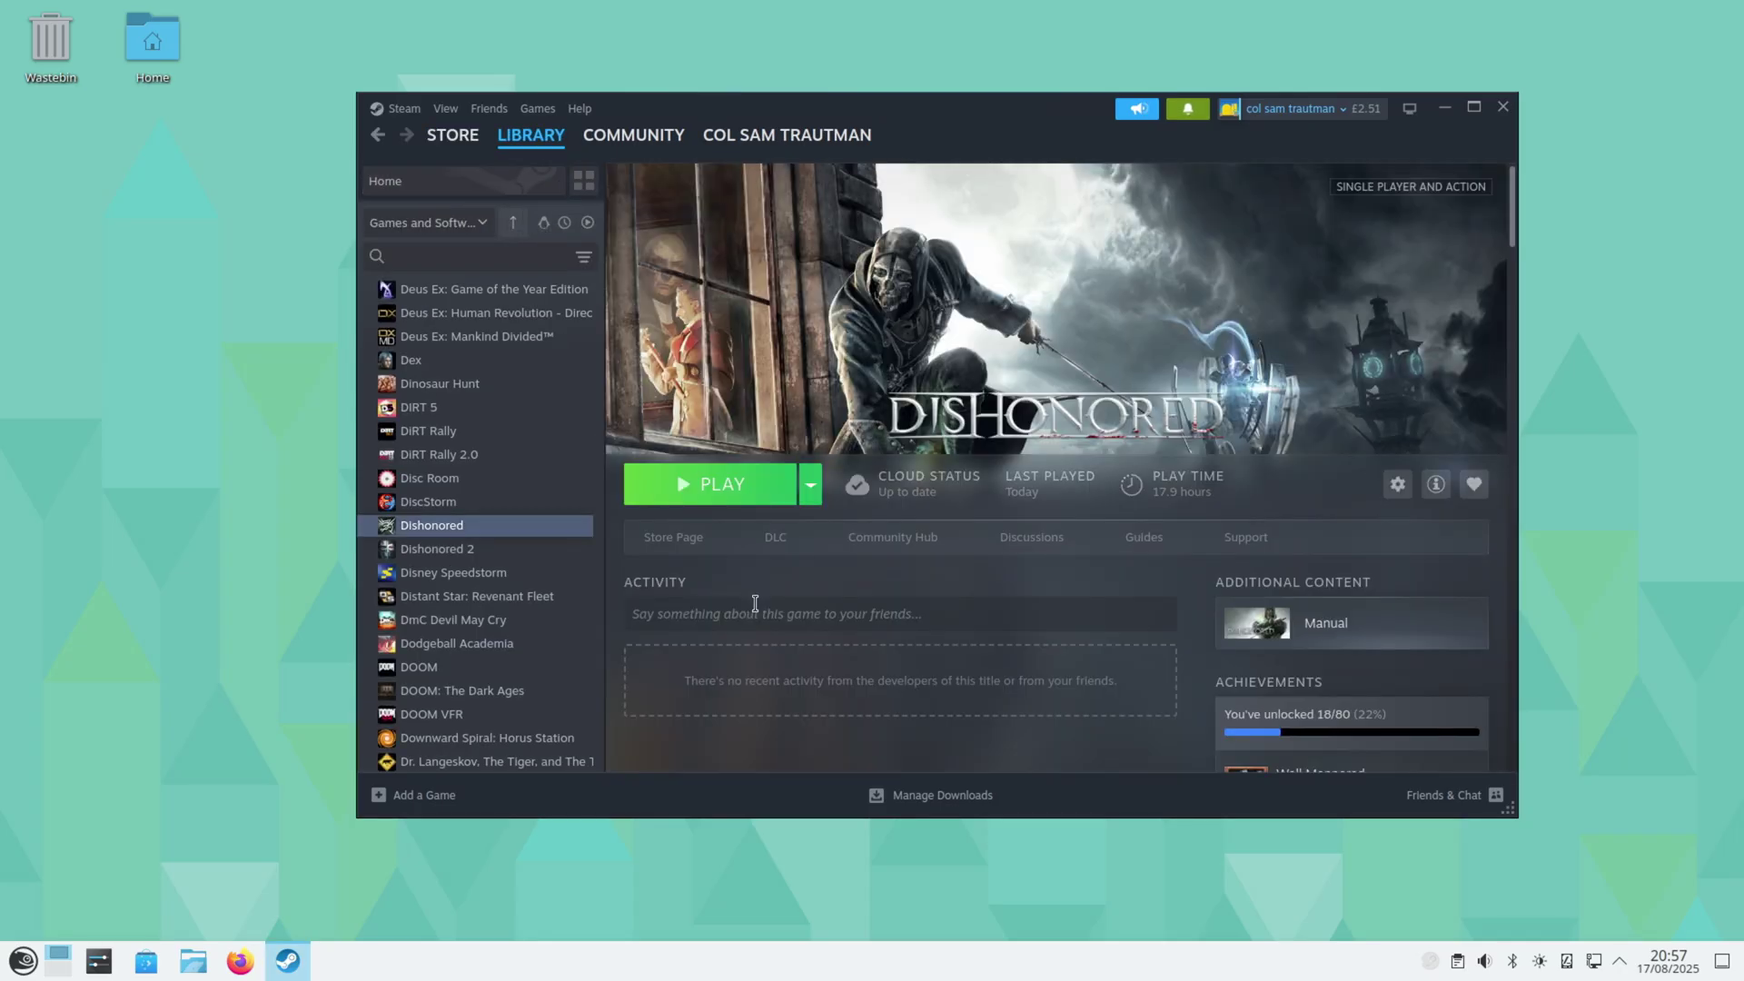
pyautogui.click(717, 494)
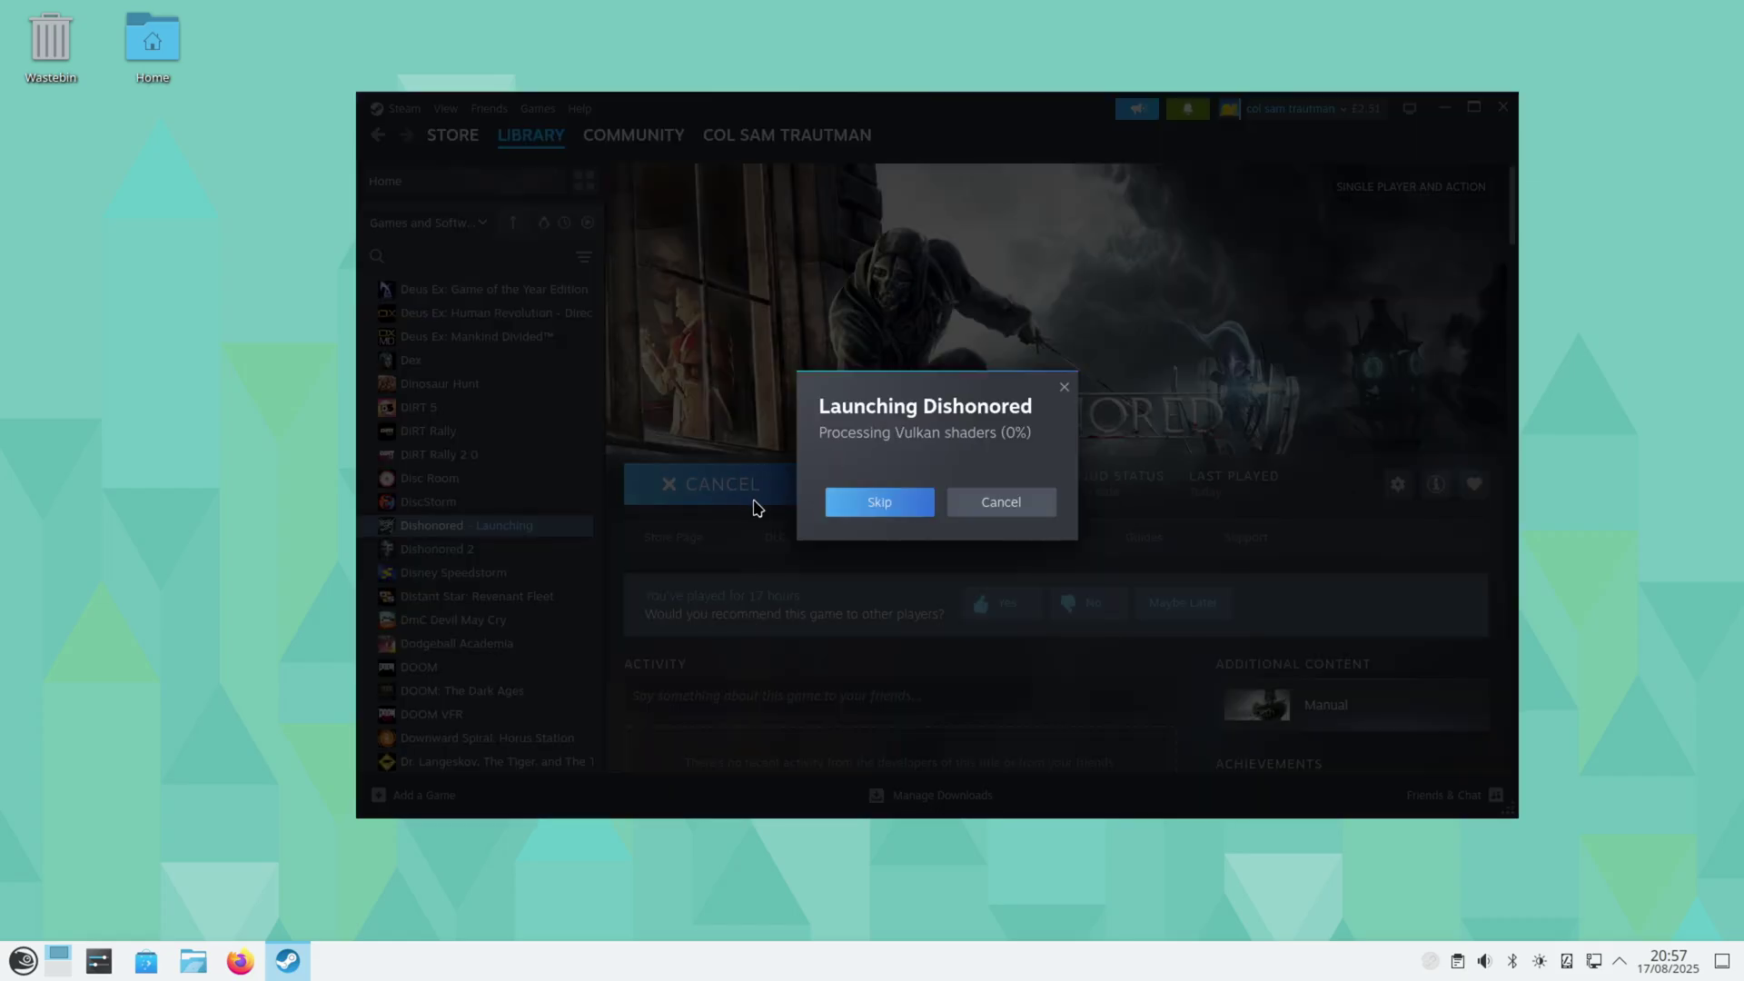
pyautogui.click(875, 508)
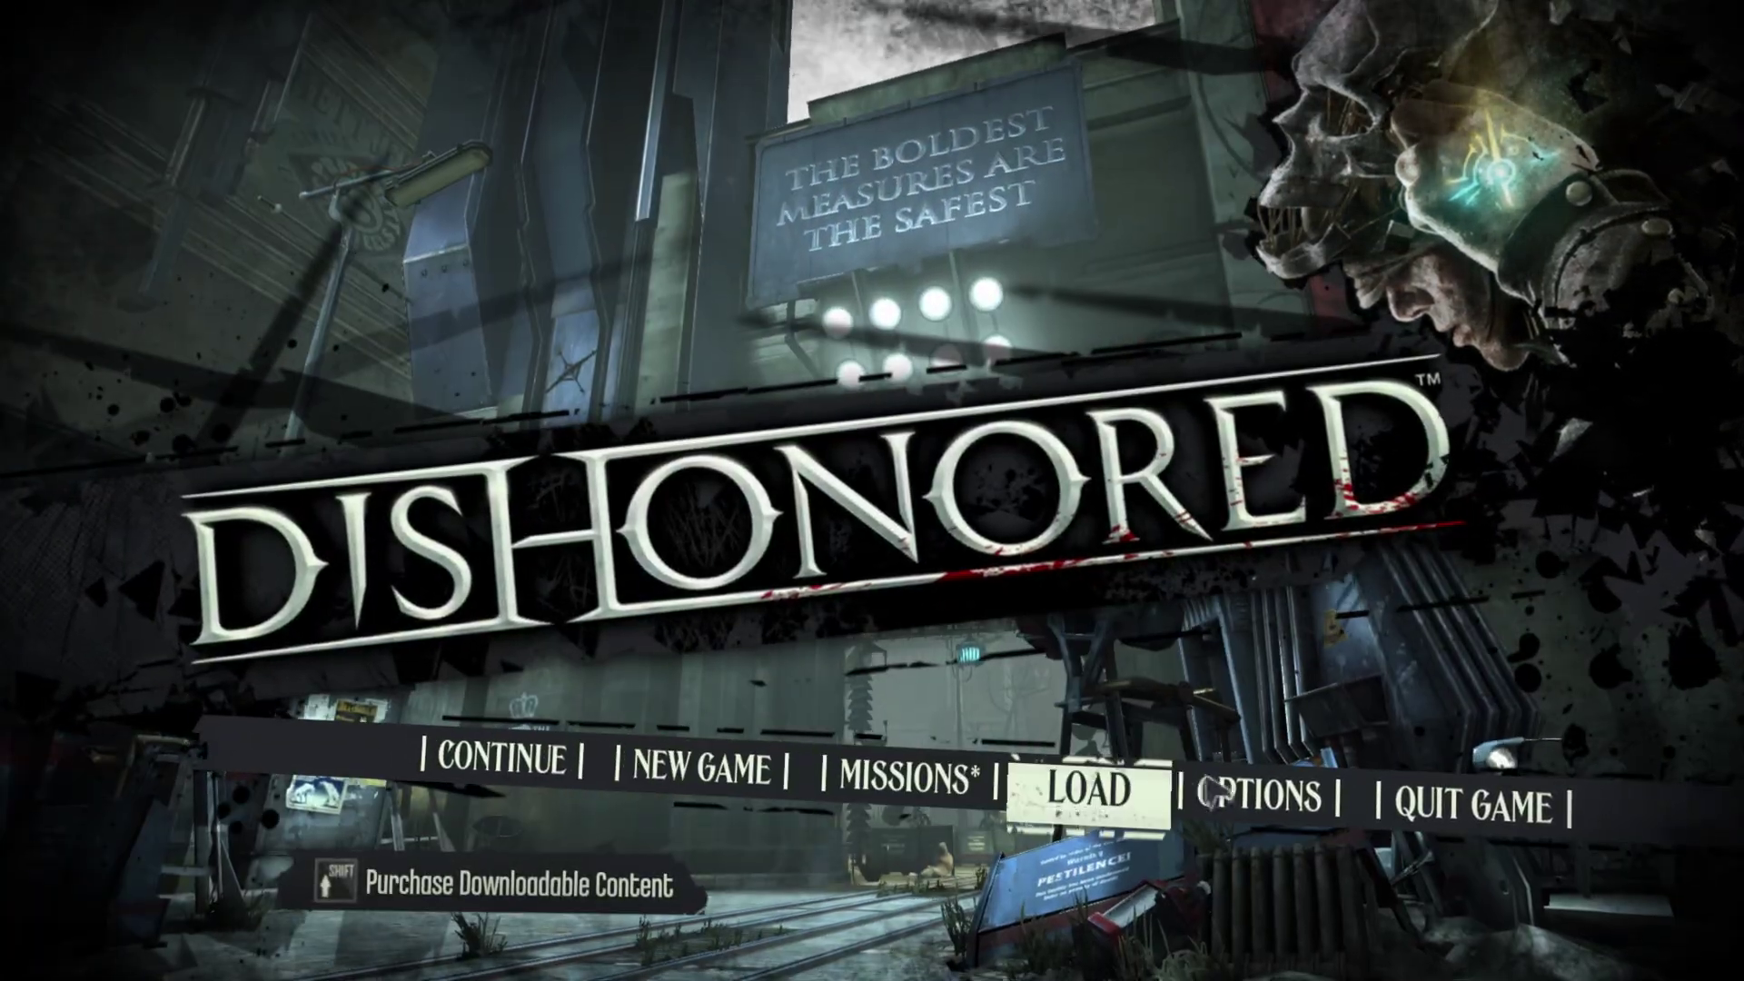
# Step: Glance at Options, return to the main menu and enter the Missions screen
pyautogui.click(1251, 798)
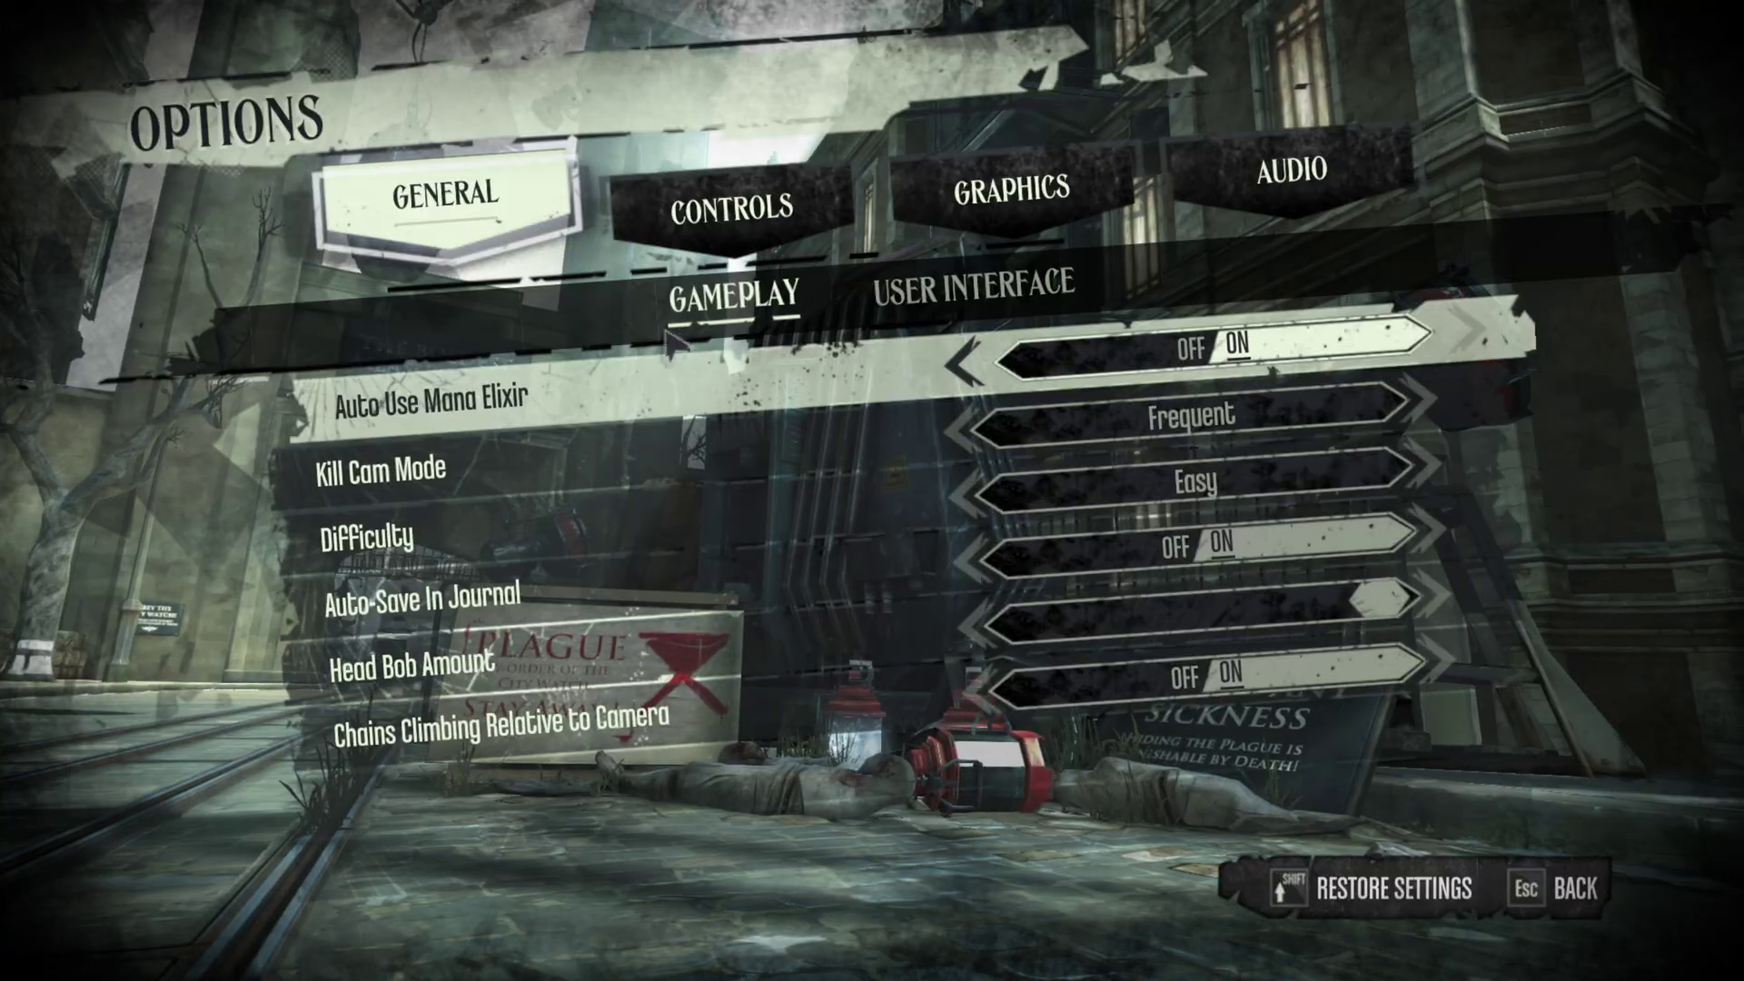
pyautogui.press('Escape')
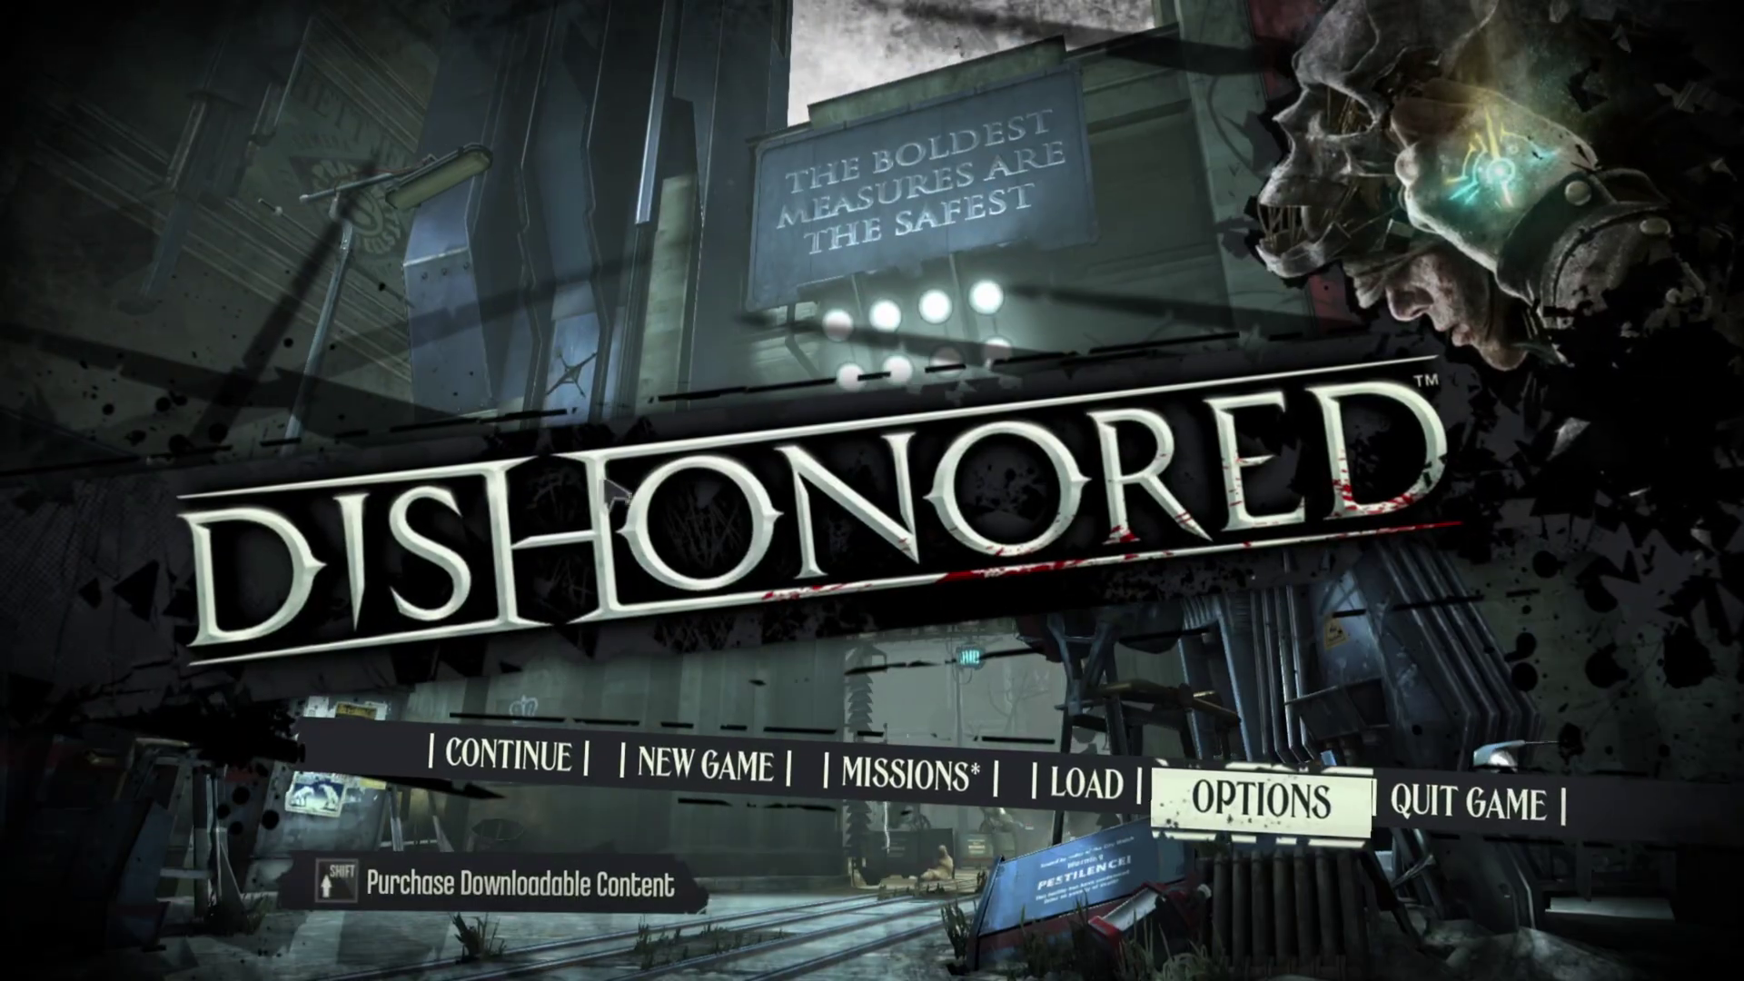
pyautogui.click(900, 775)
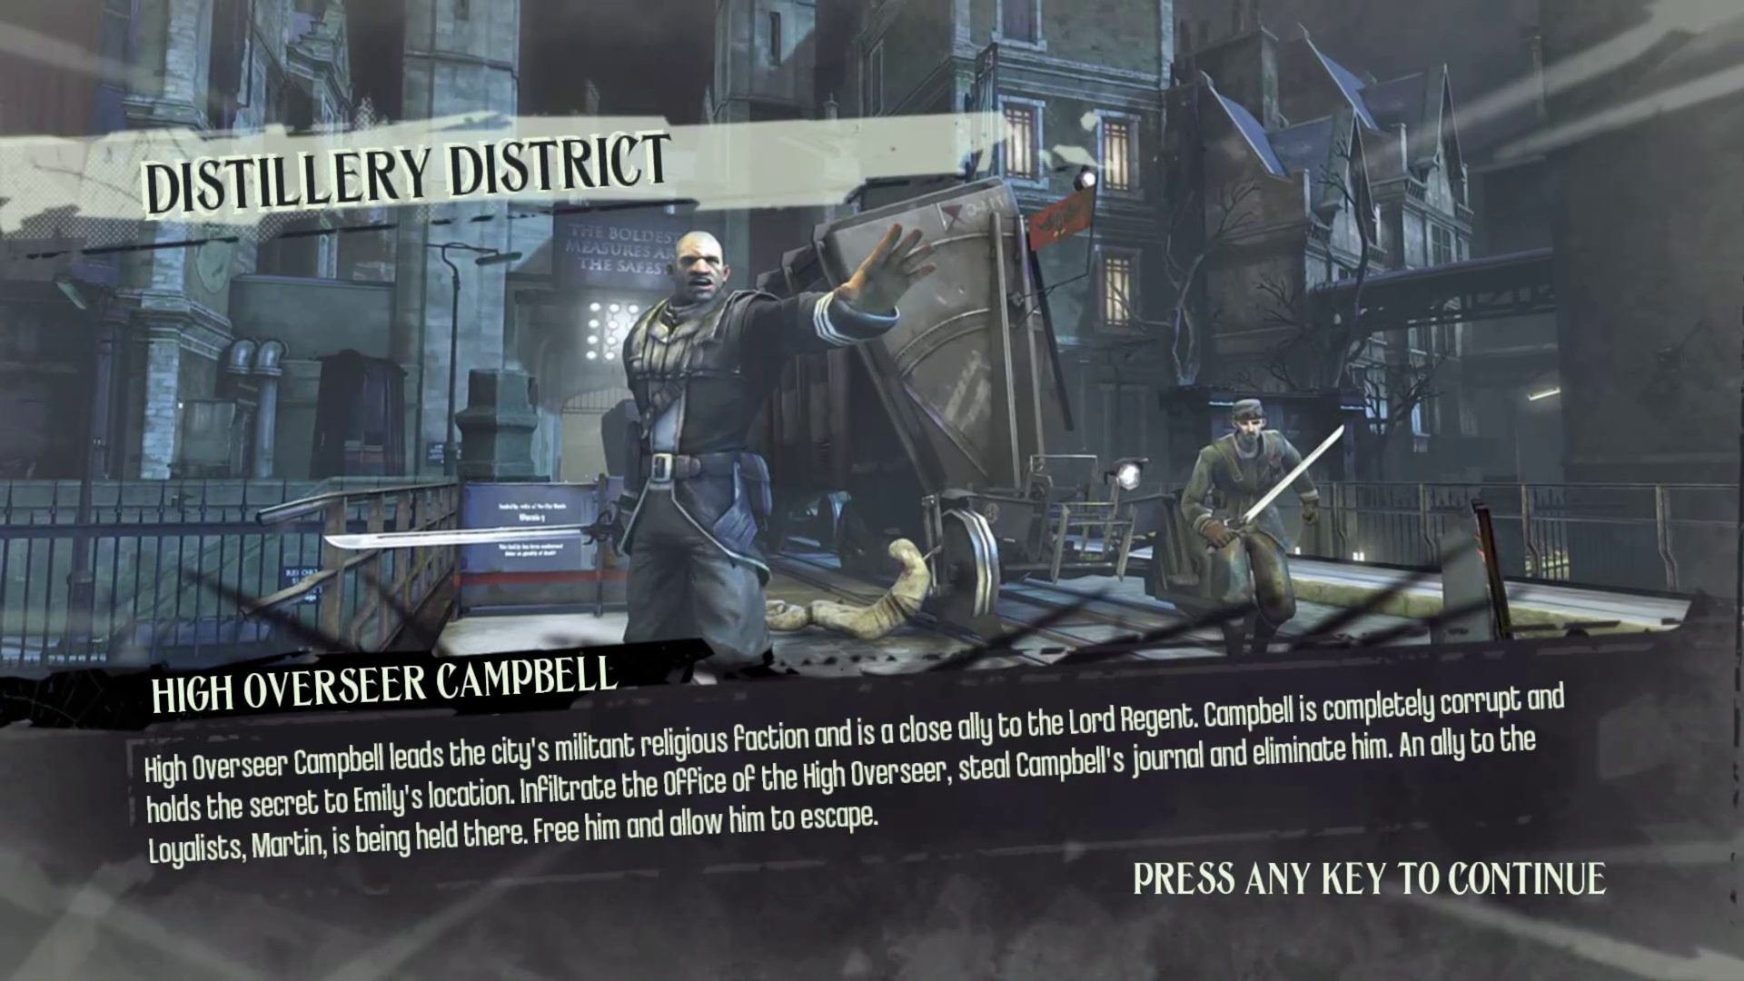
# Step: Start the mission, drop from the balcony onto the crate and move past the body toward the stairs
pyautogui.press('space')
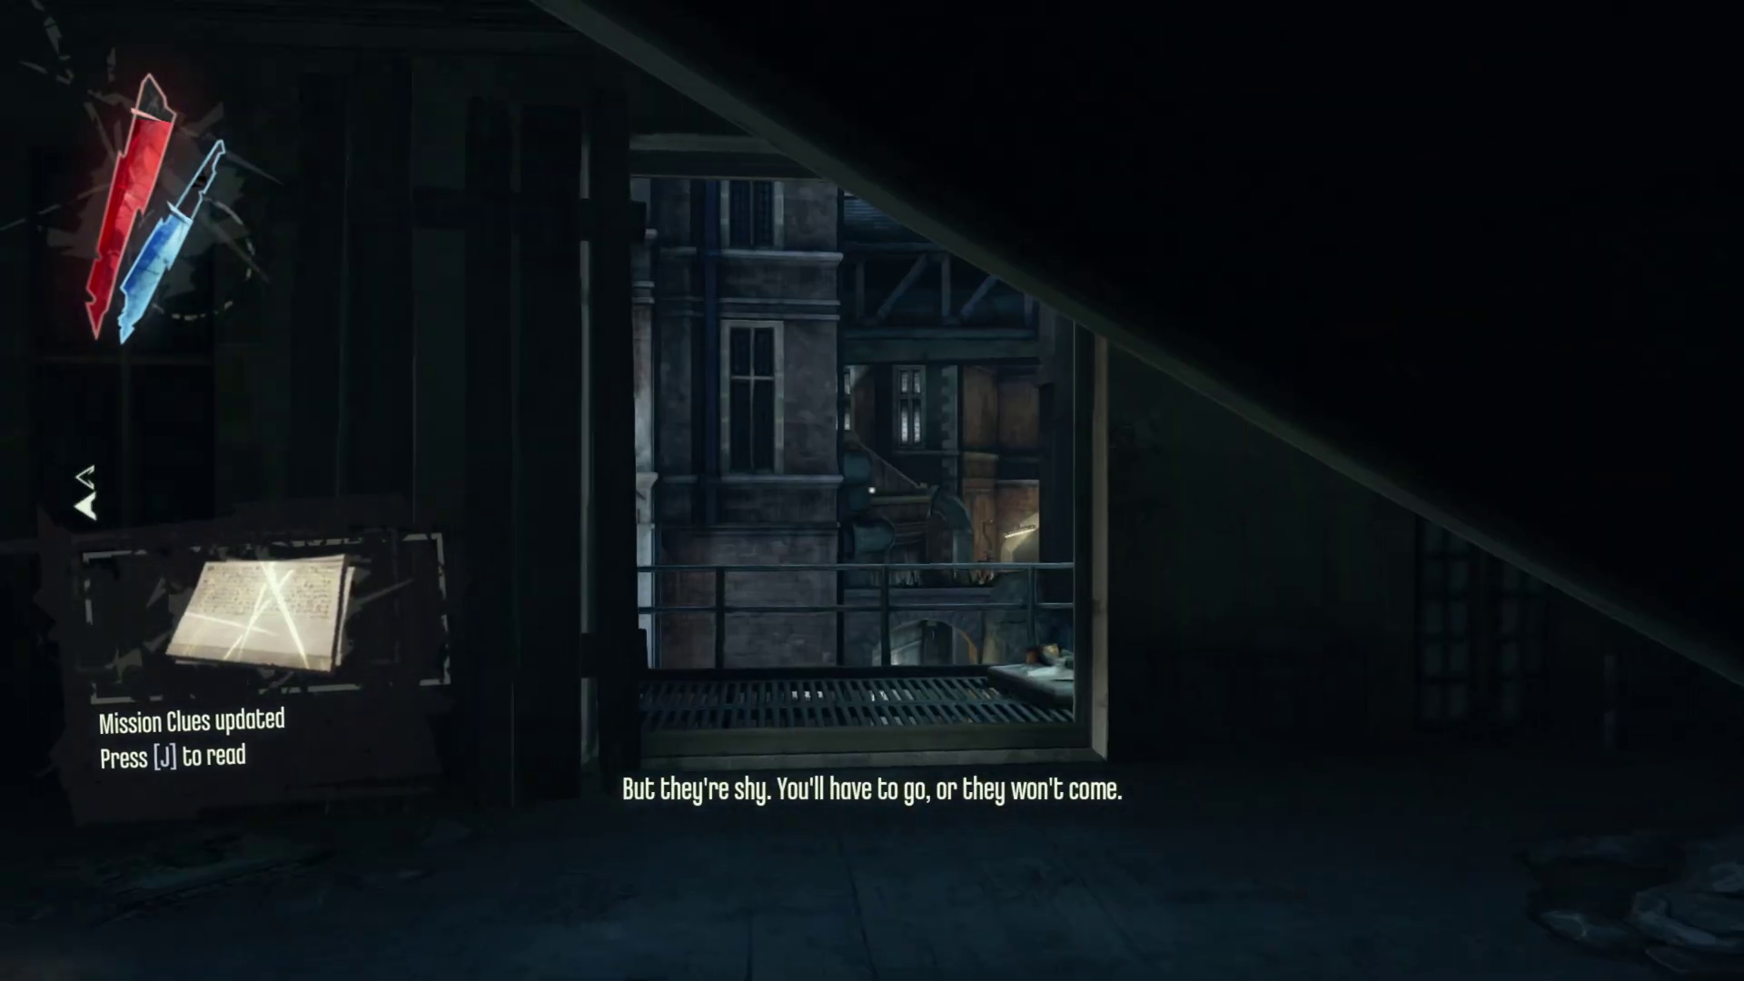
pyautogui.press('w')
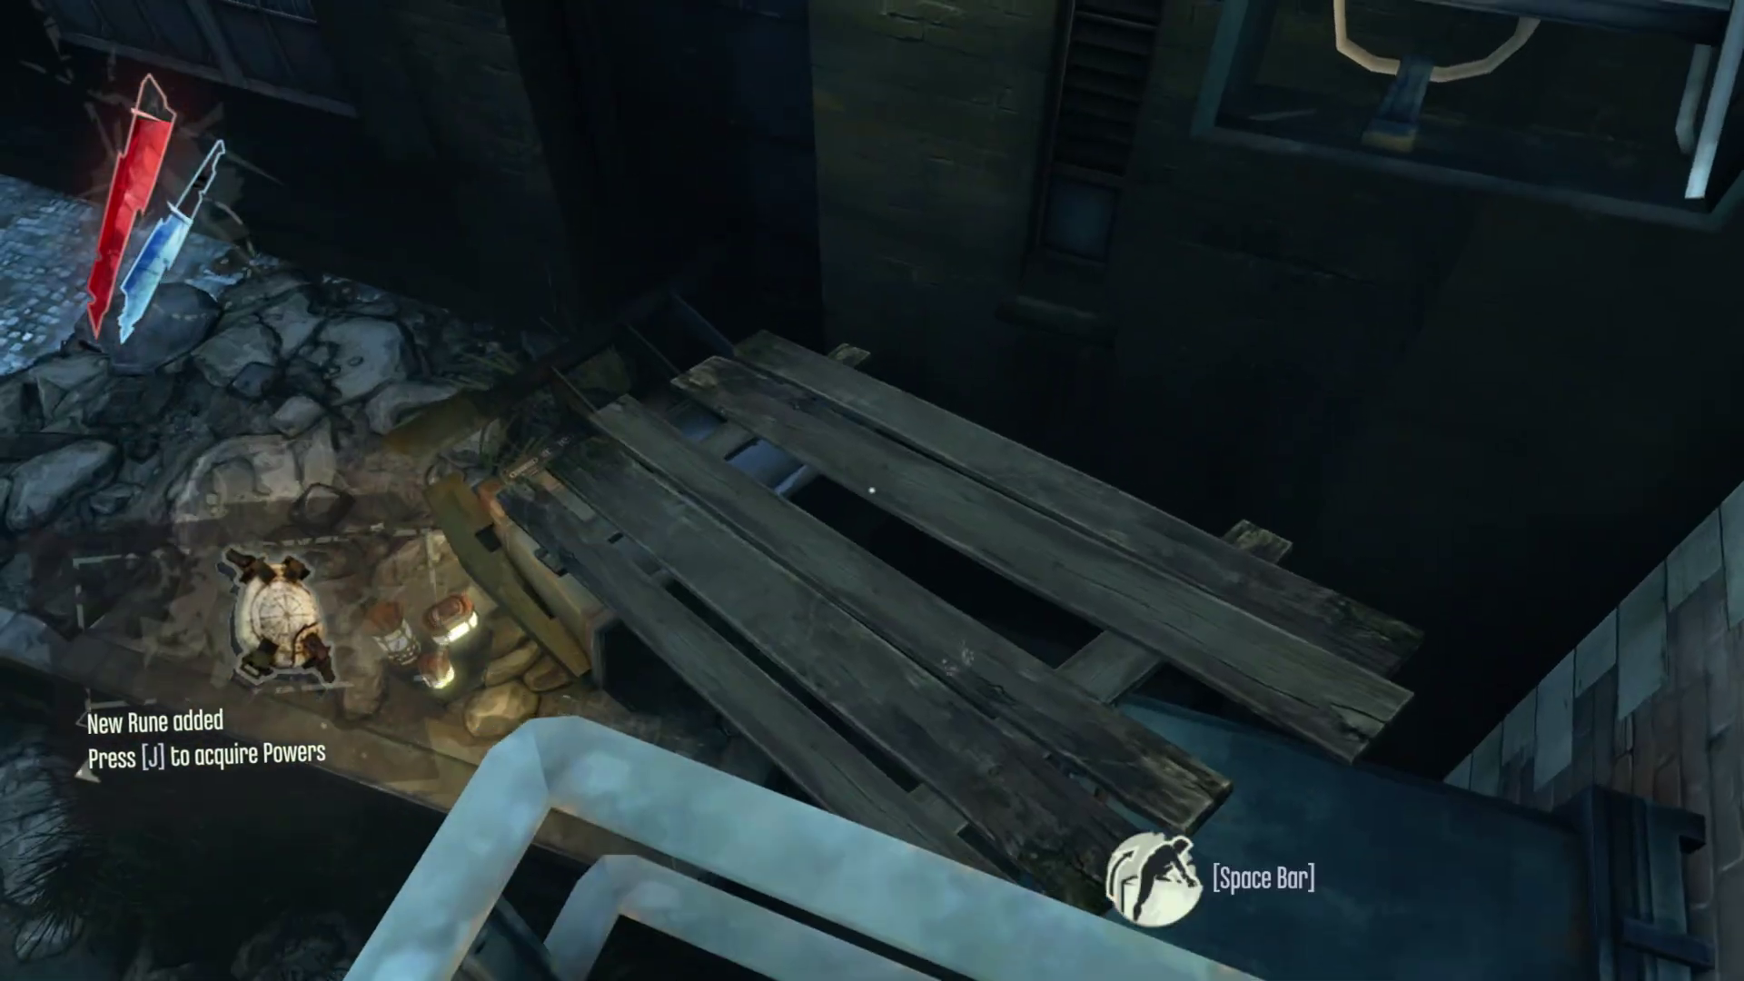
pyautogui.press('space')
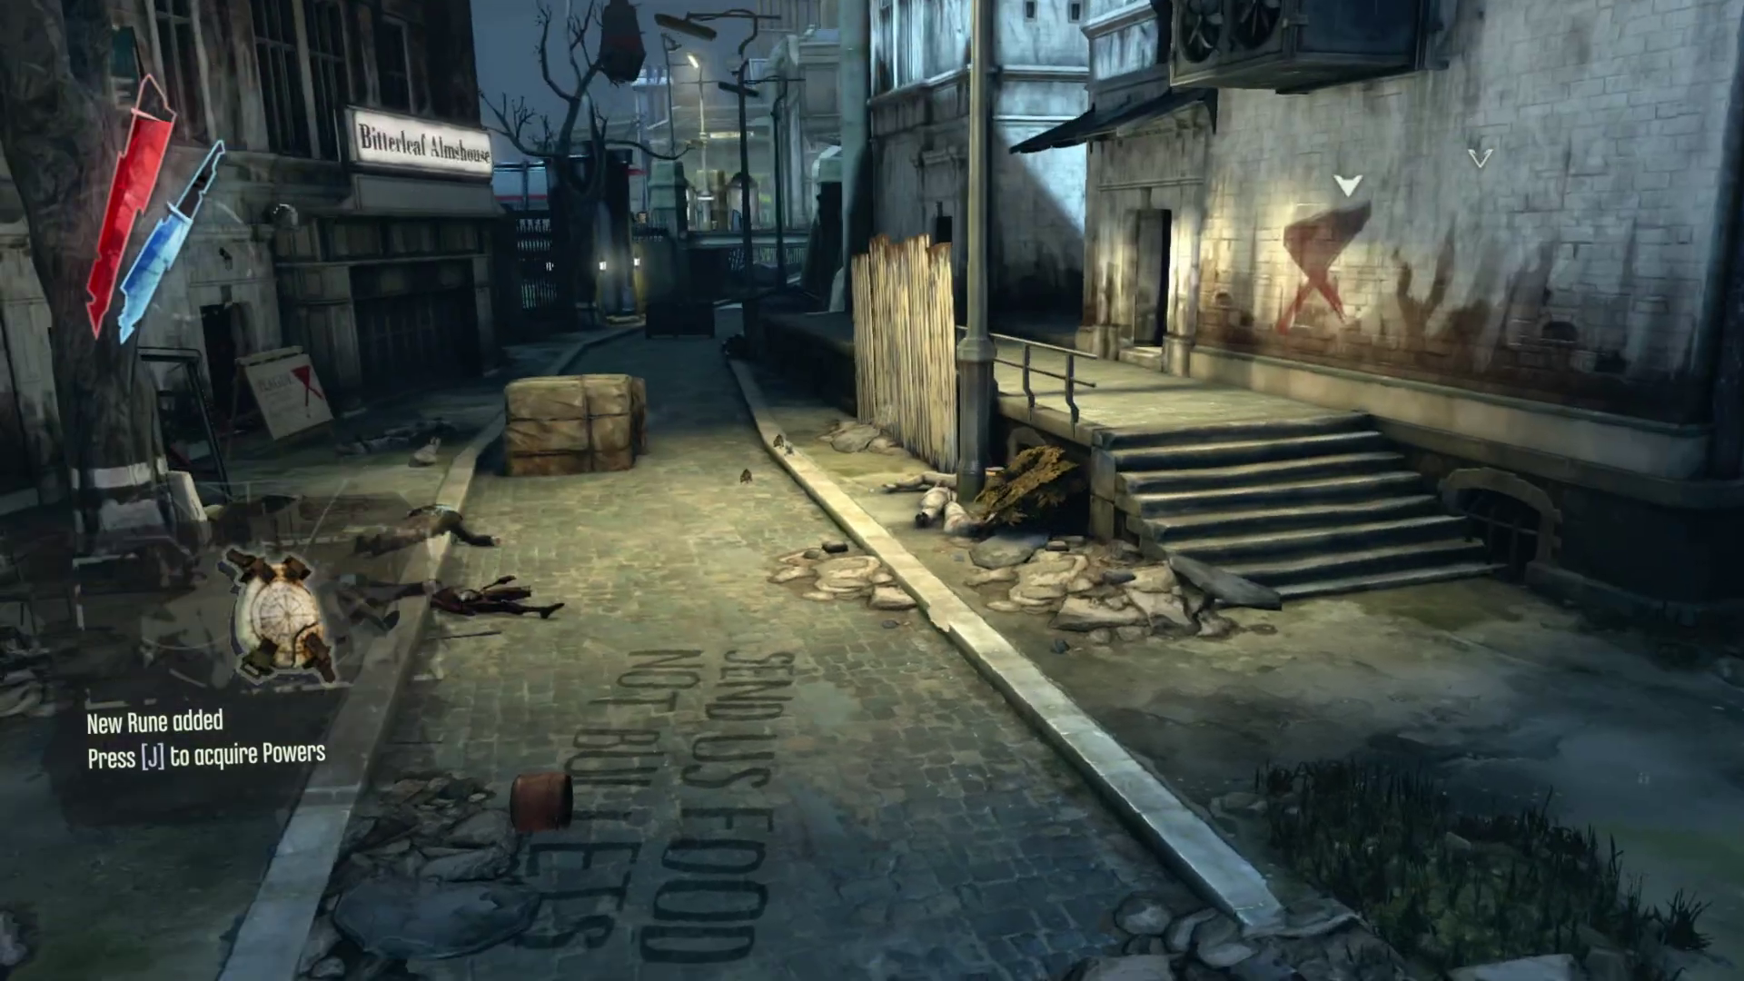
pyautogui.press('q')
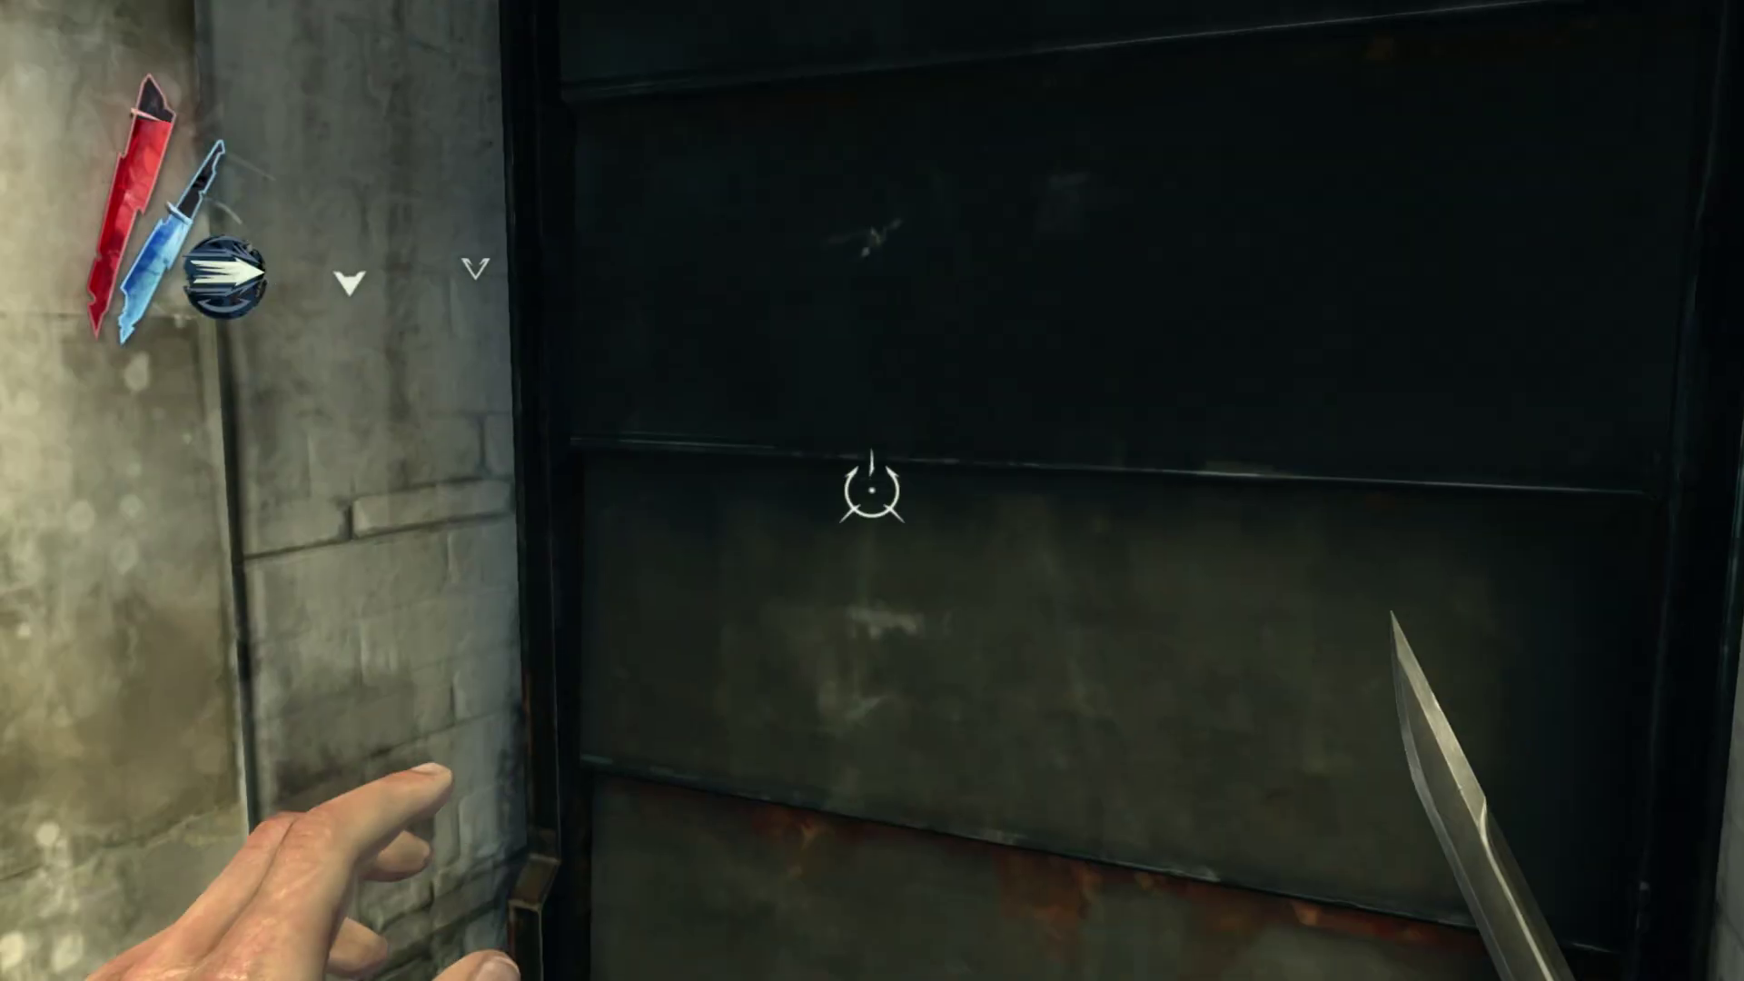
pyautogui.press('w')
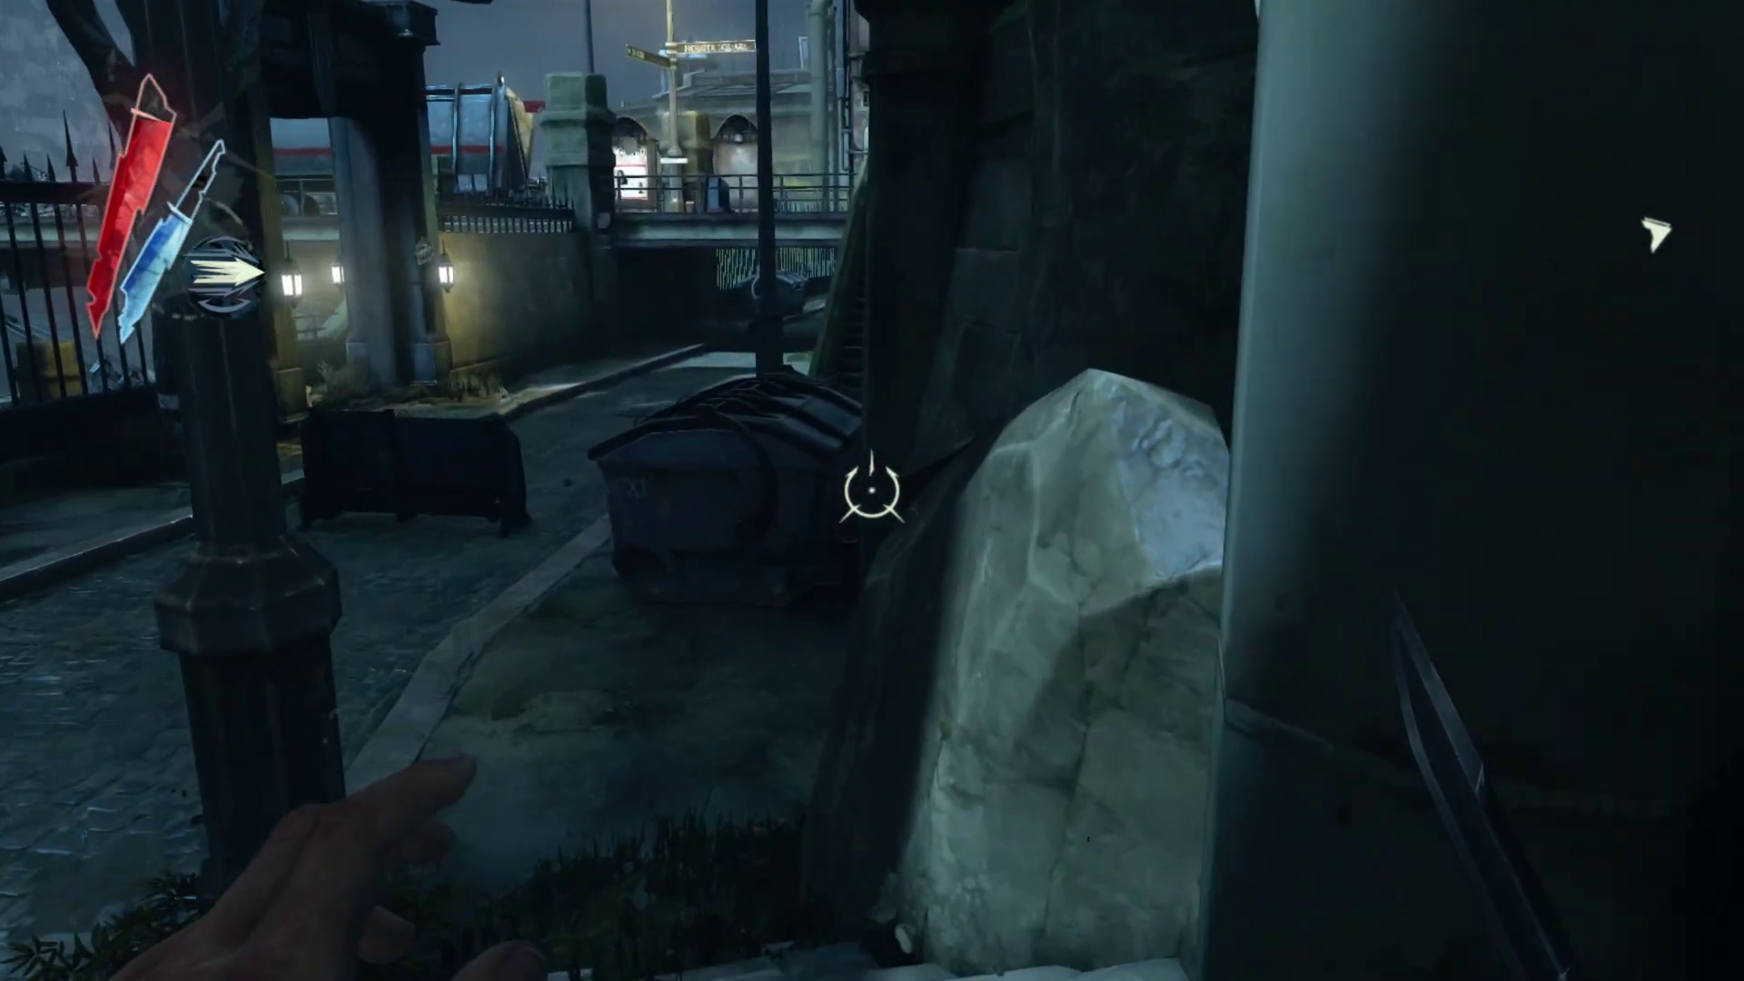
pyautogui.press('w')
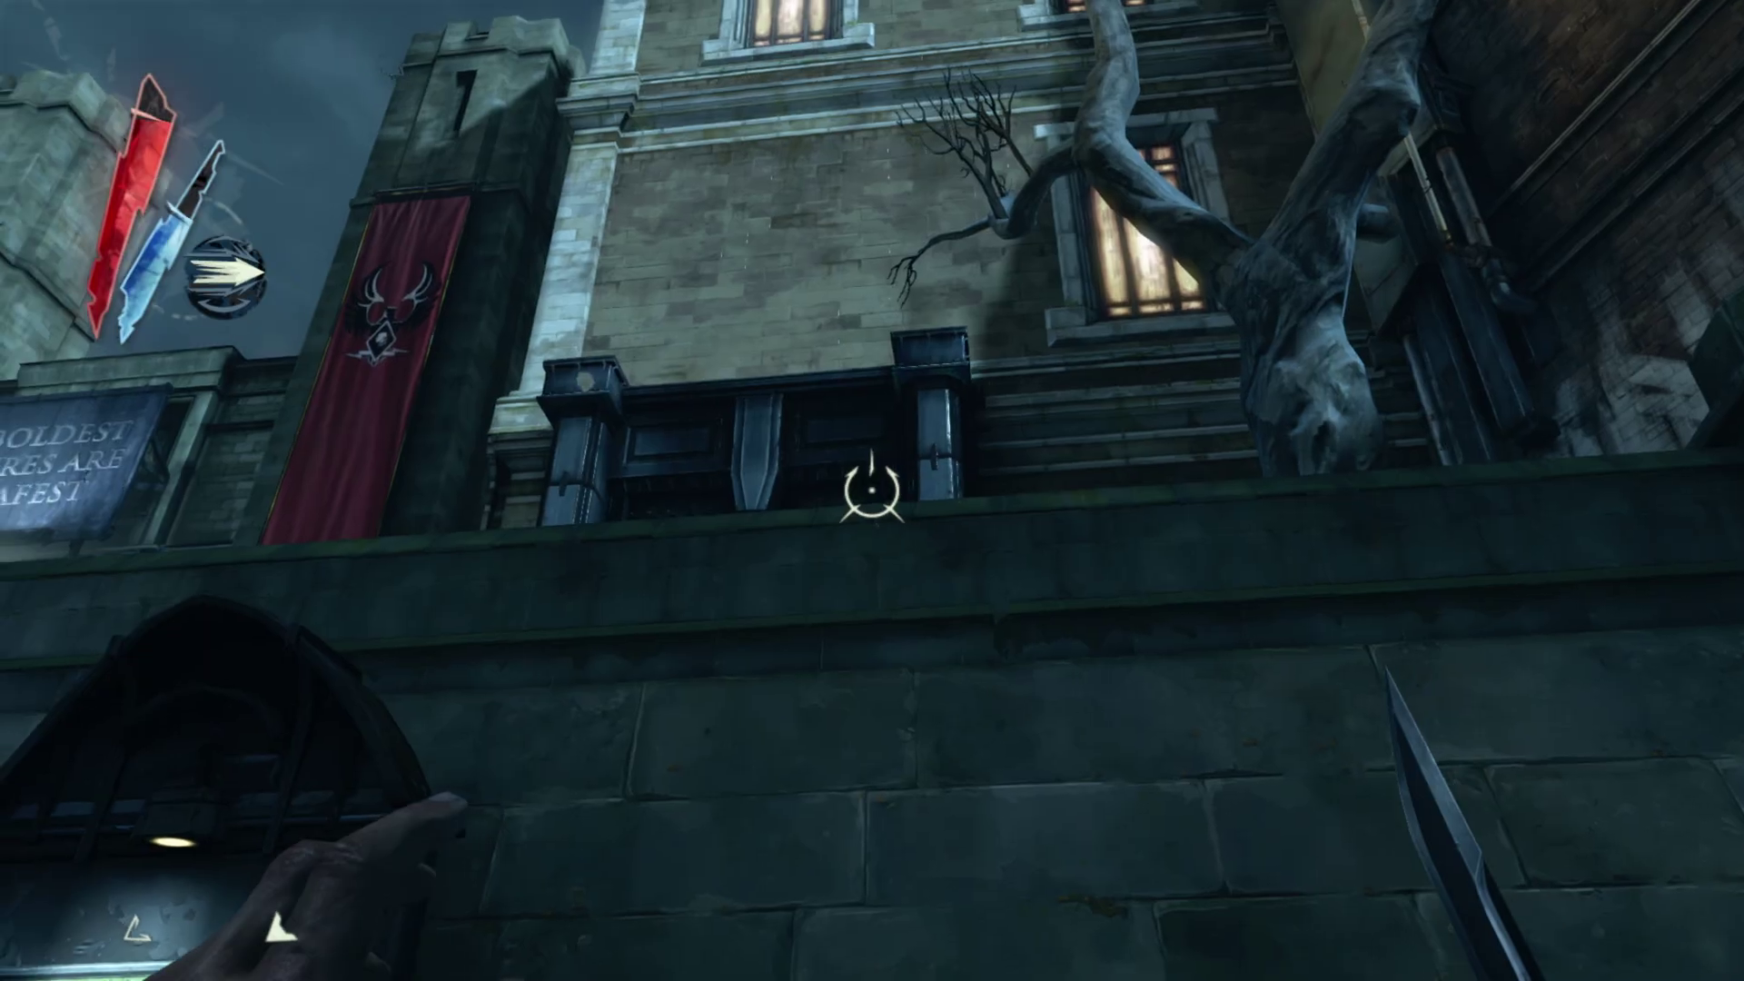
# Step: Blink onto the red machine, drop beside the stacked crates and back into the street
pyautogui.rightClick(872, 491)
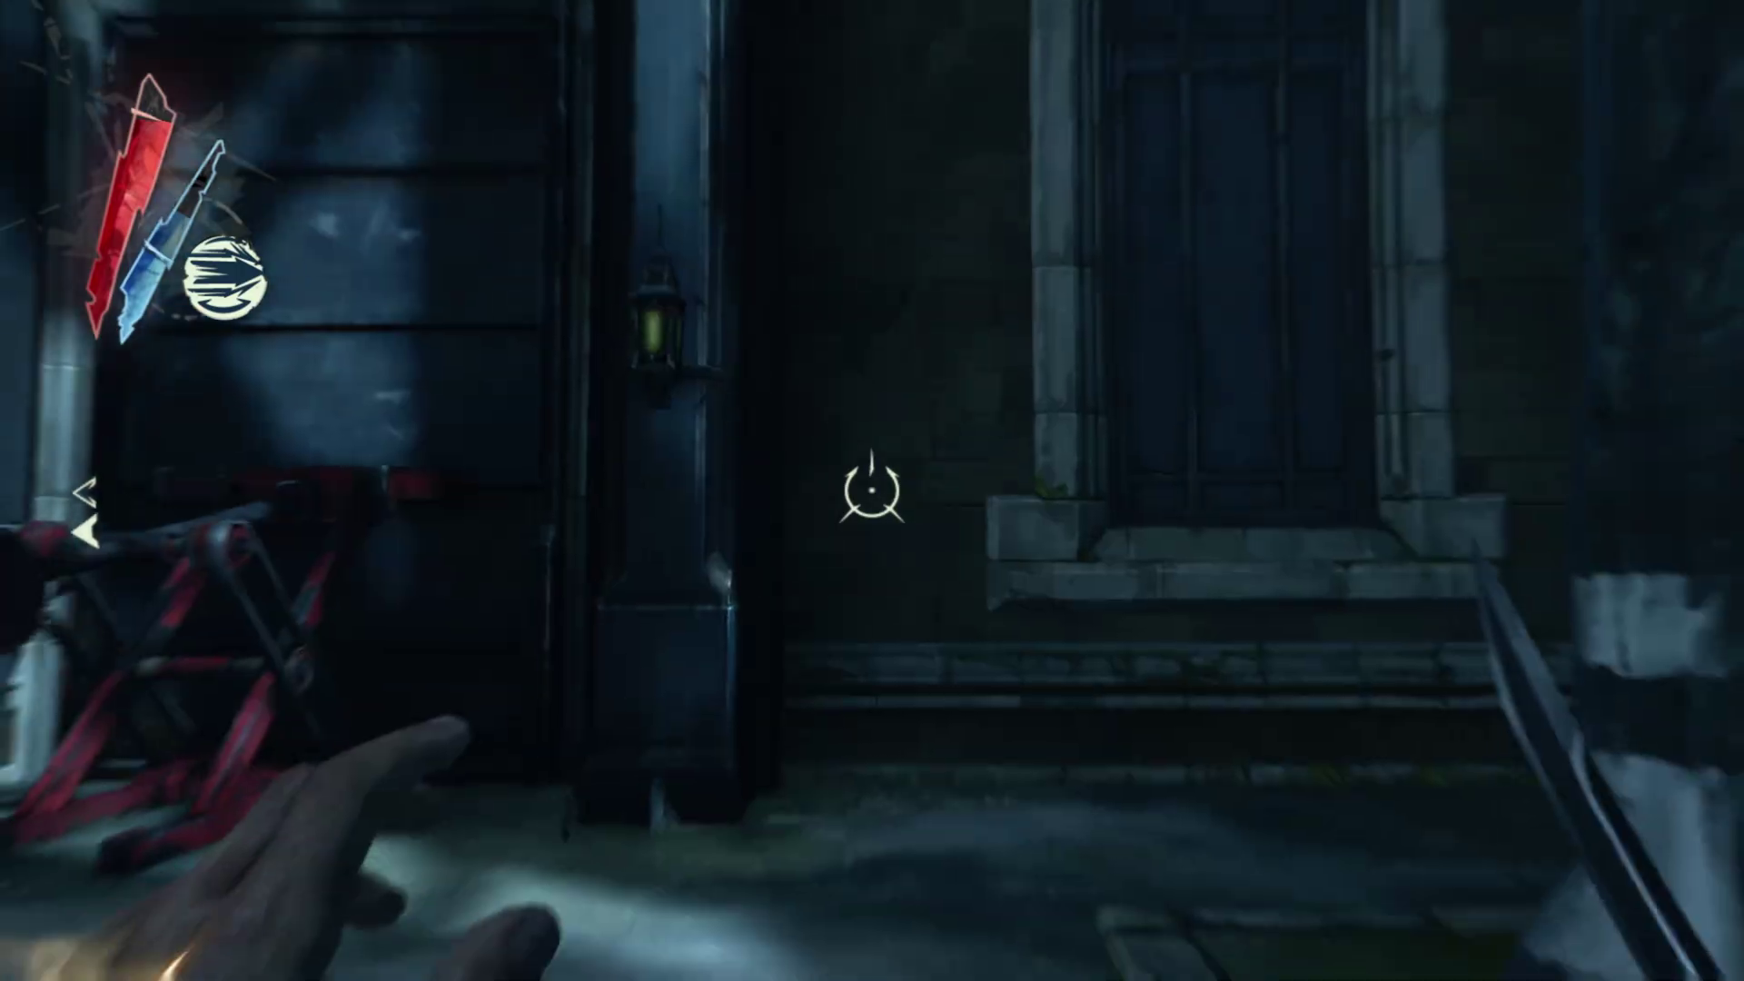
pyautogui.press('w')
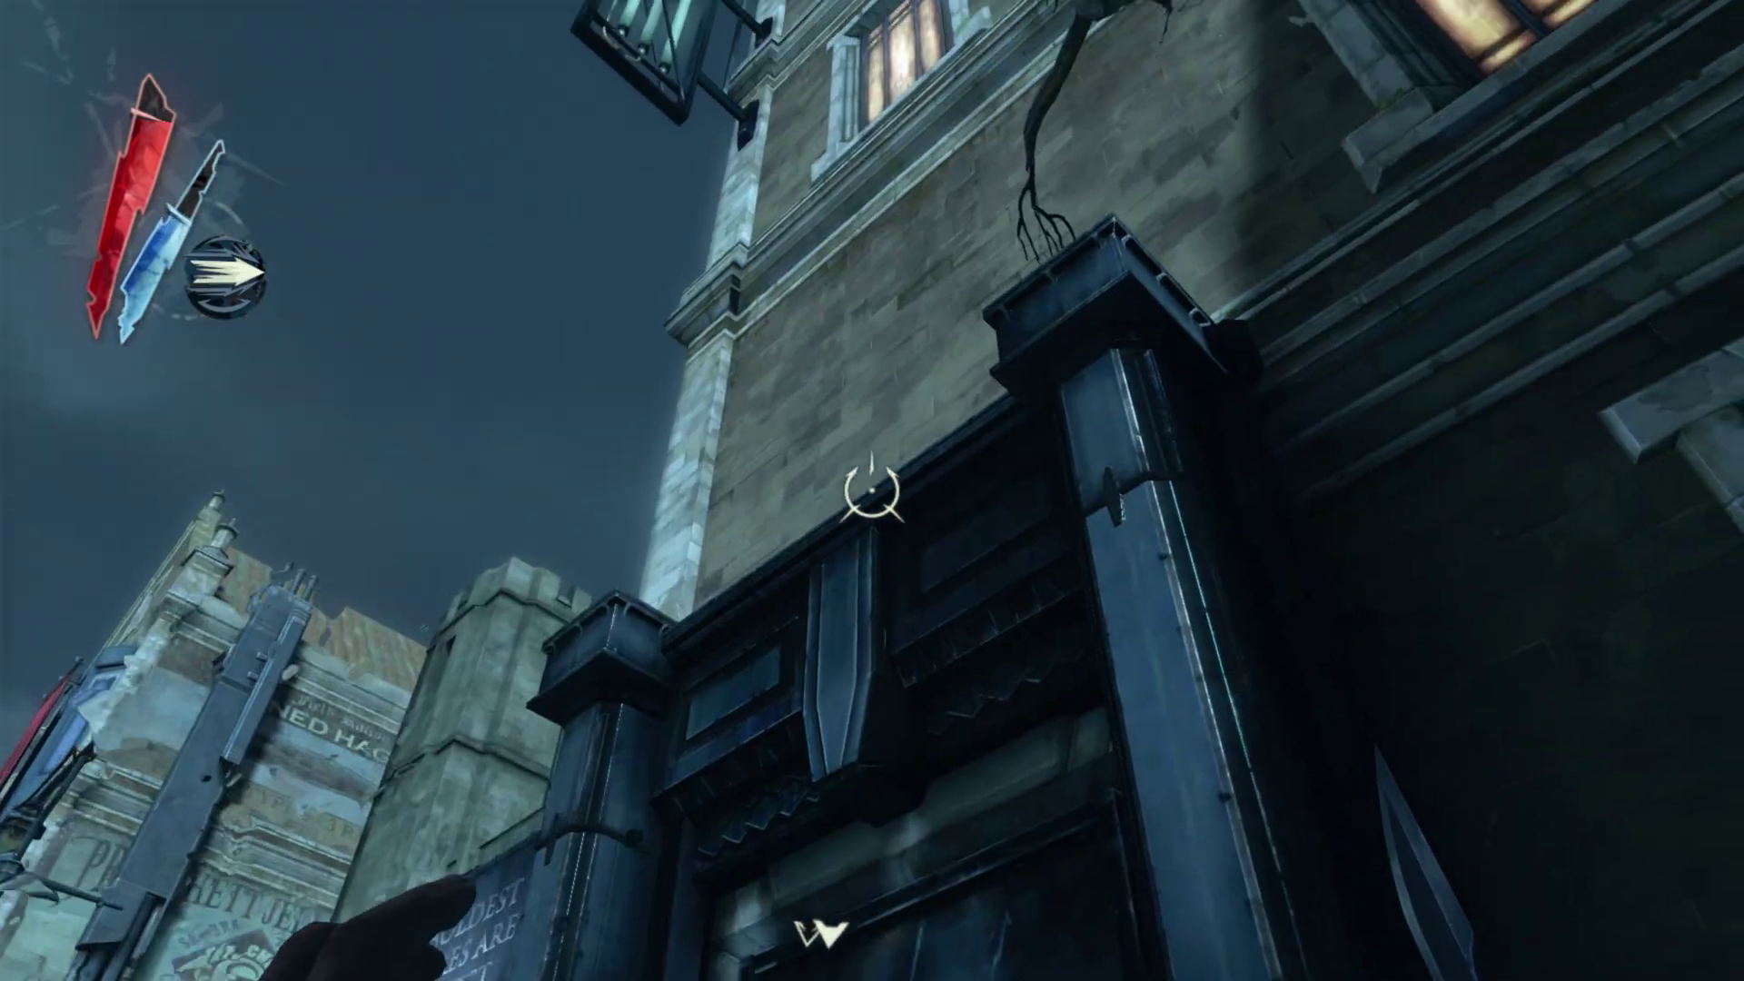
pyautogui.rightClick(872, 492)
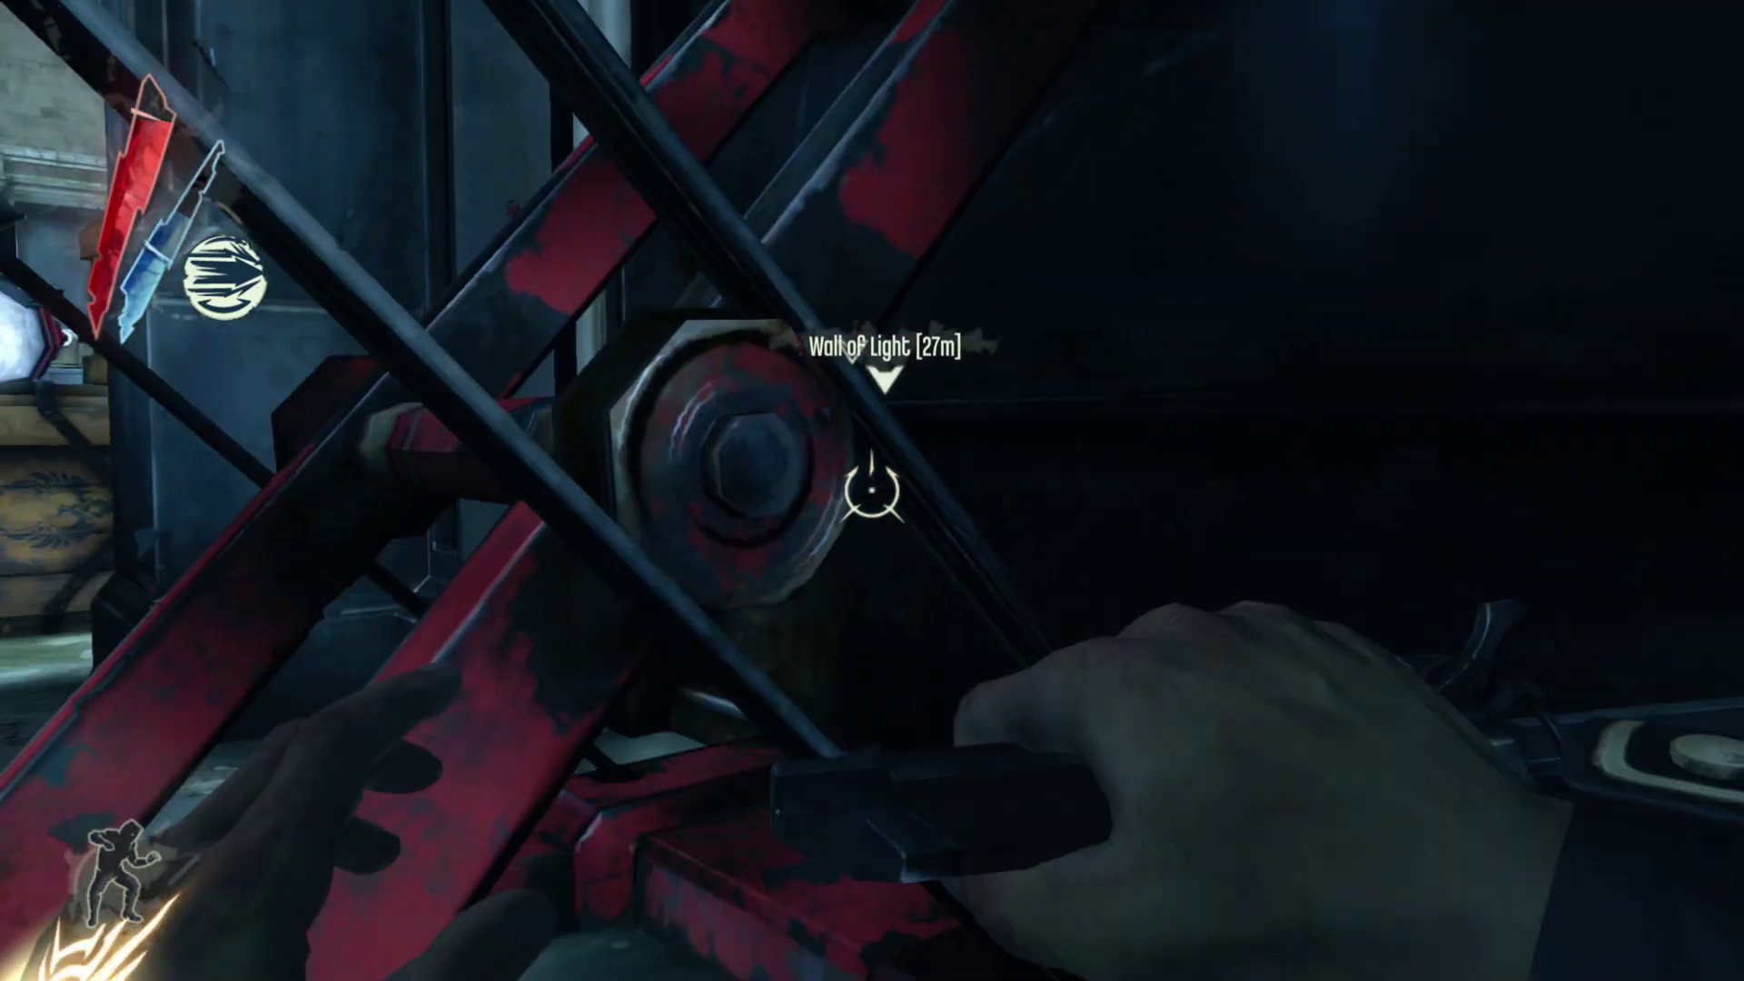
pyautogui.press('w')
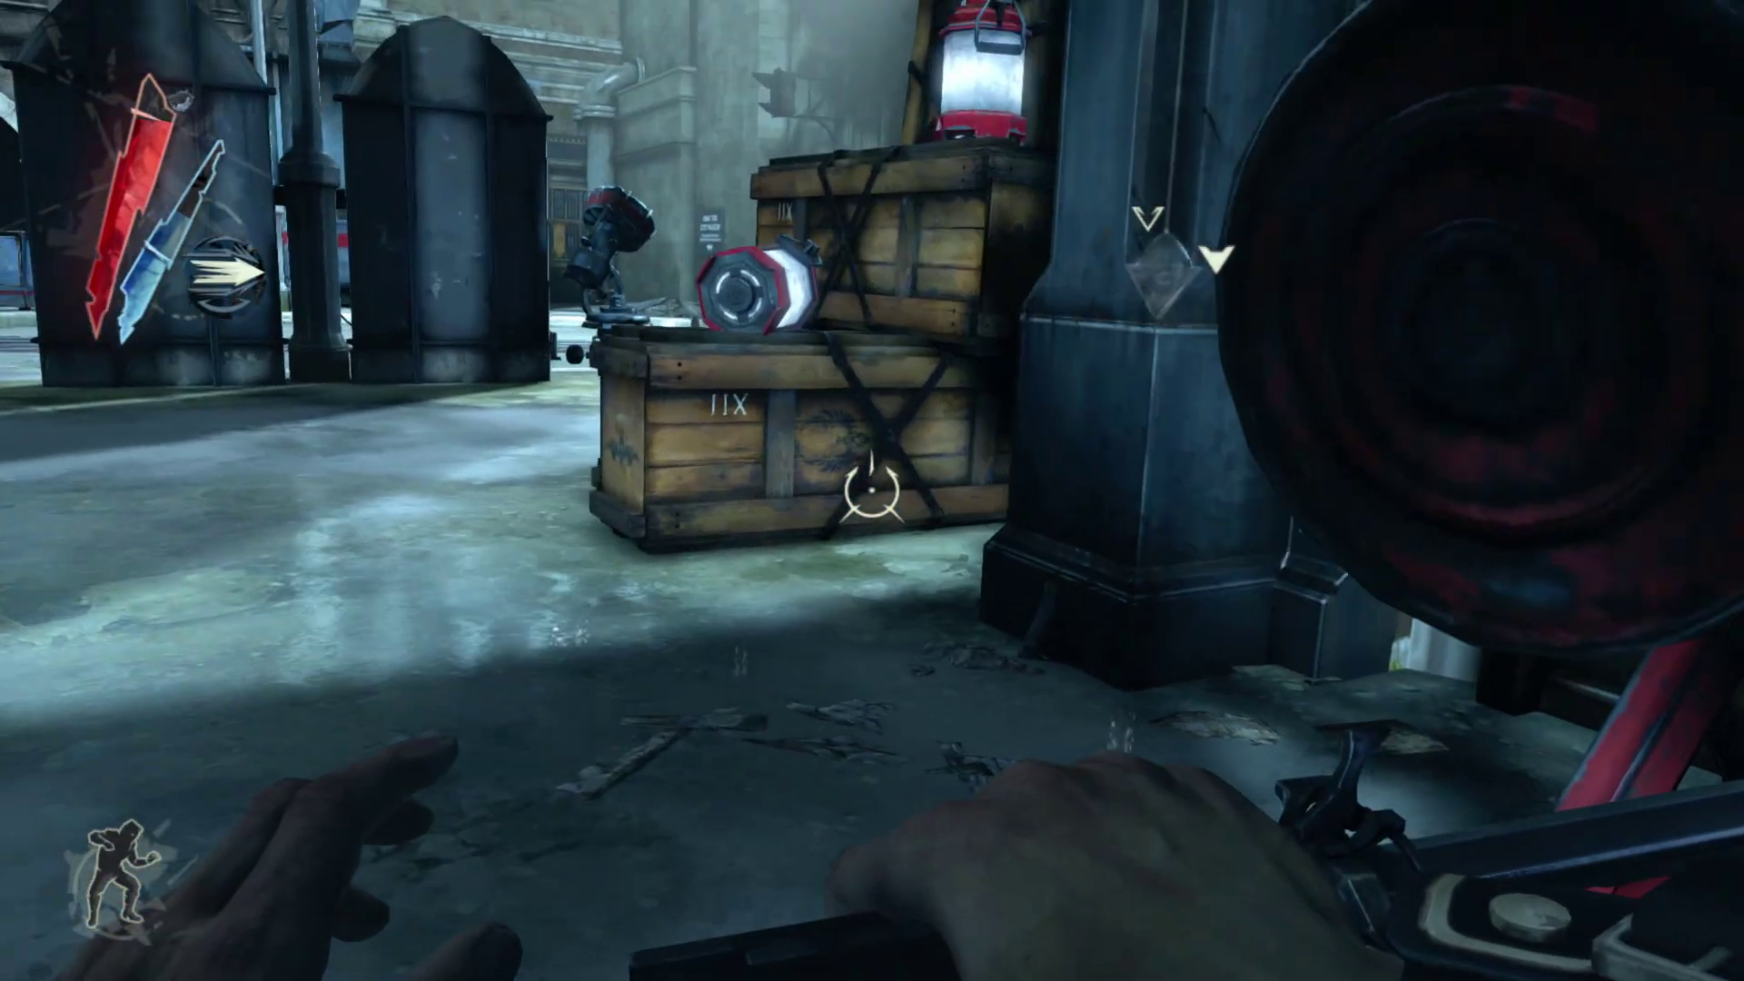
pyautogui.press('w')
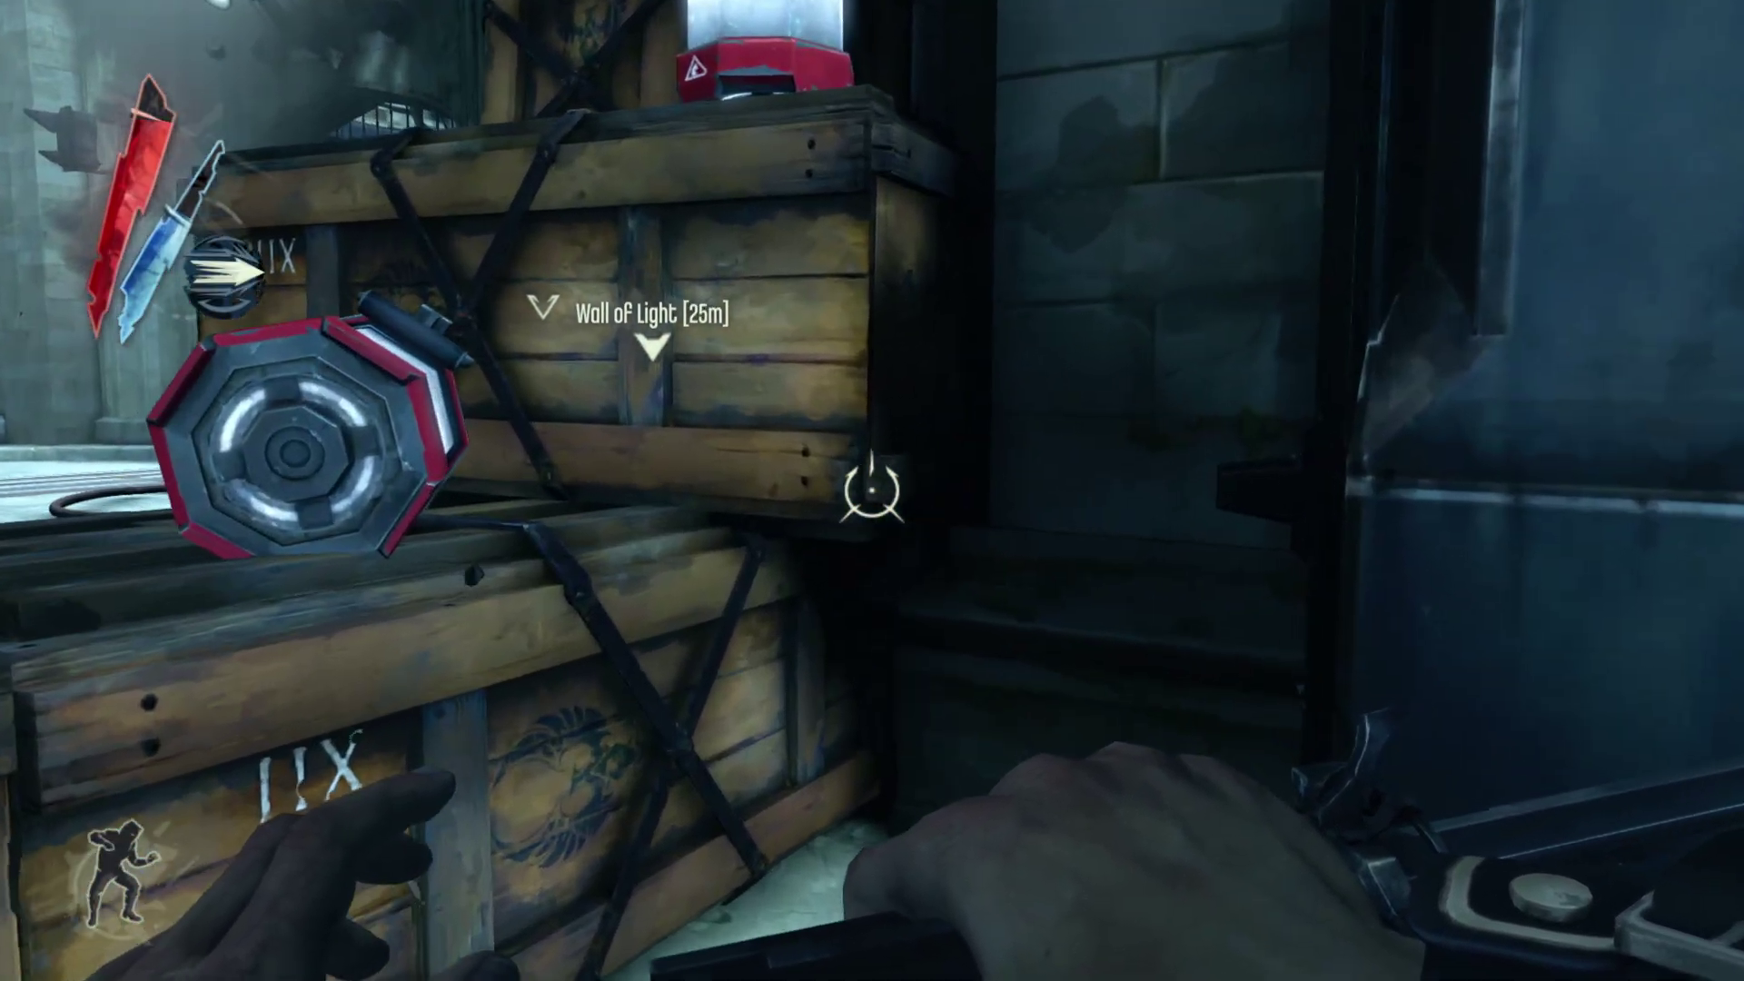
pyautogui.press('s')
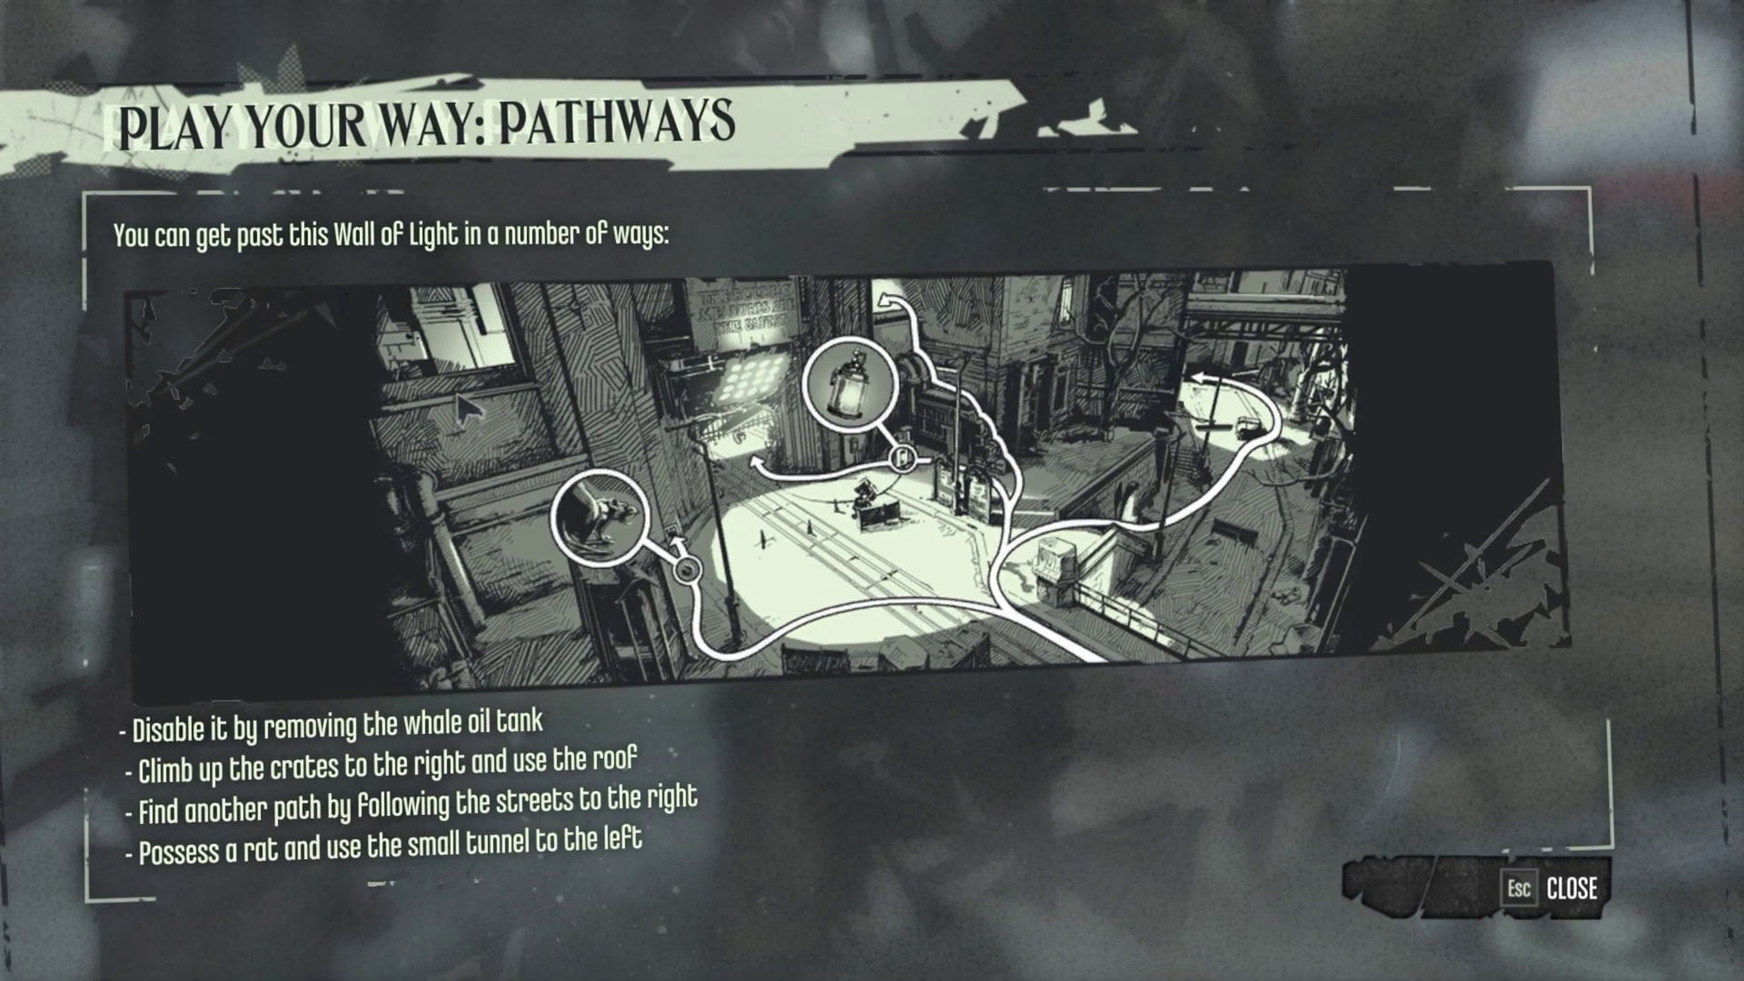
# Step: Dismiss the Pathways tutorial and Blink up the crates to the marked upper ledge
pyautogui.press('Escape')
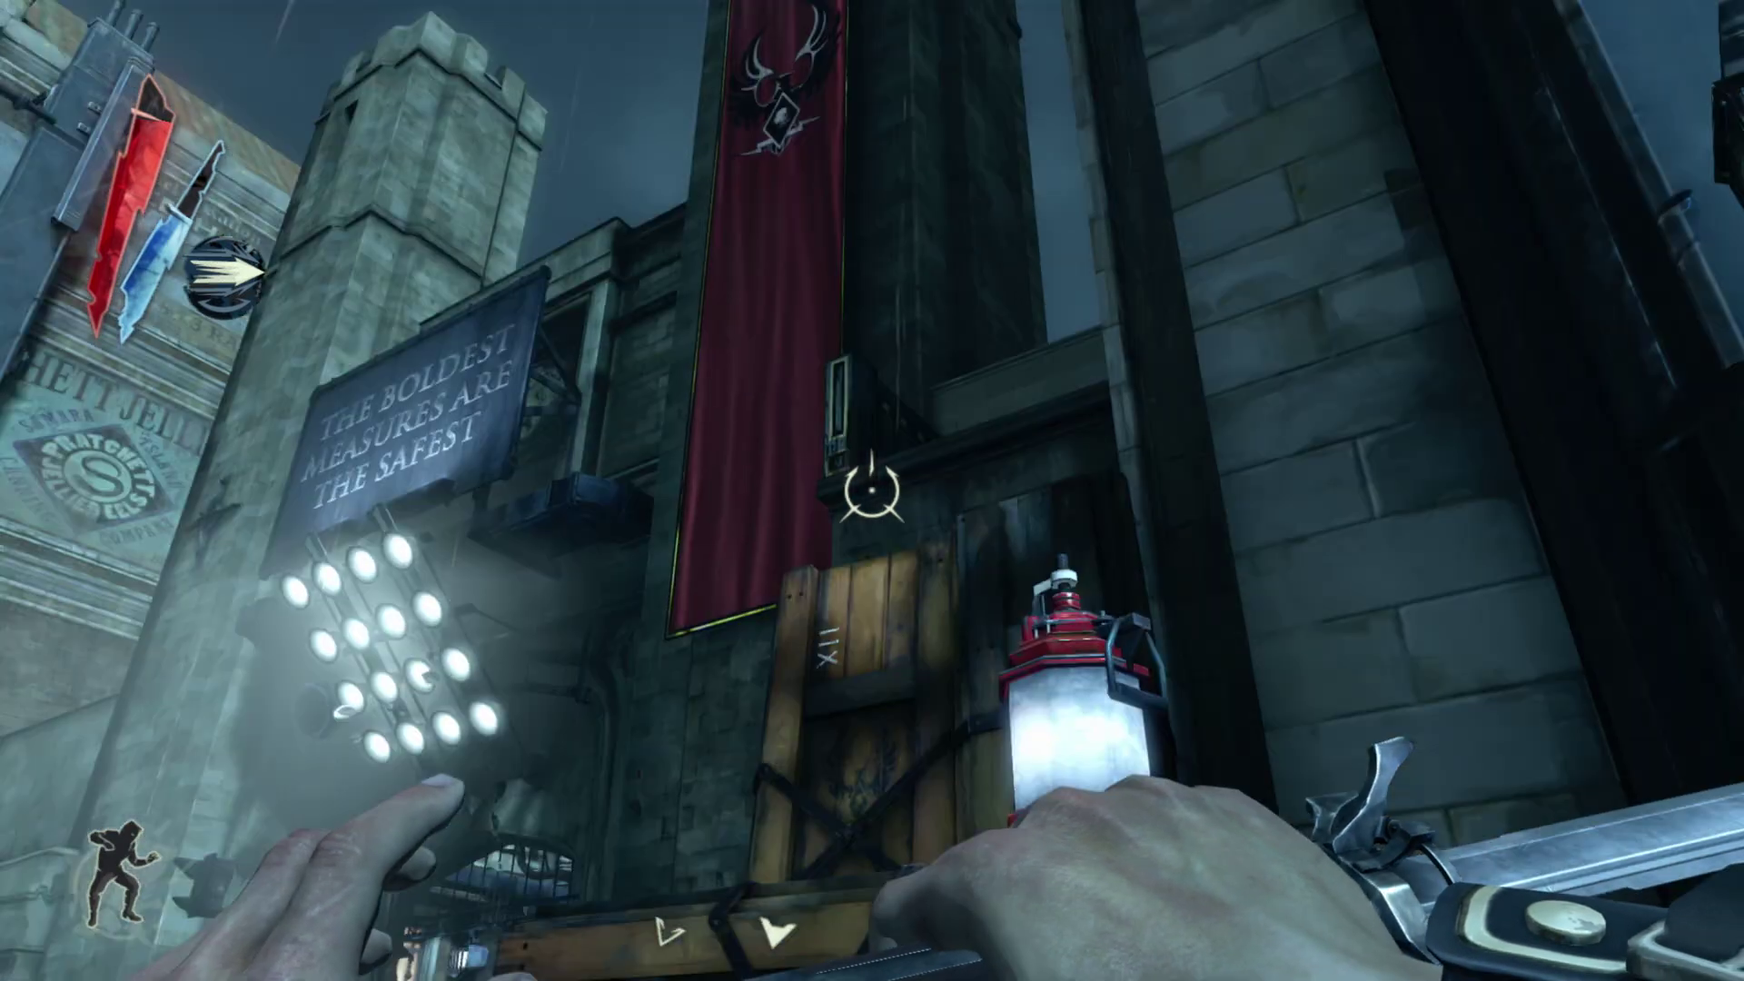
pyautogui.press('w')
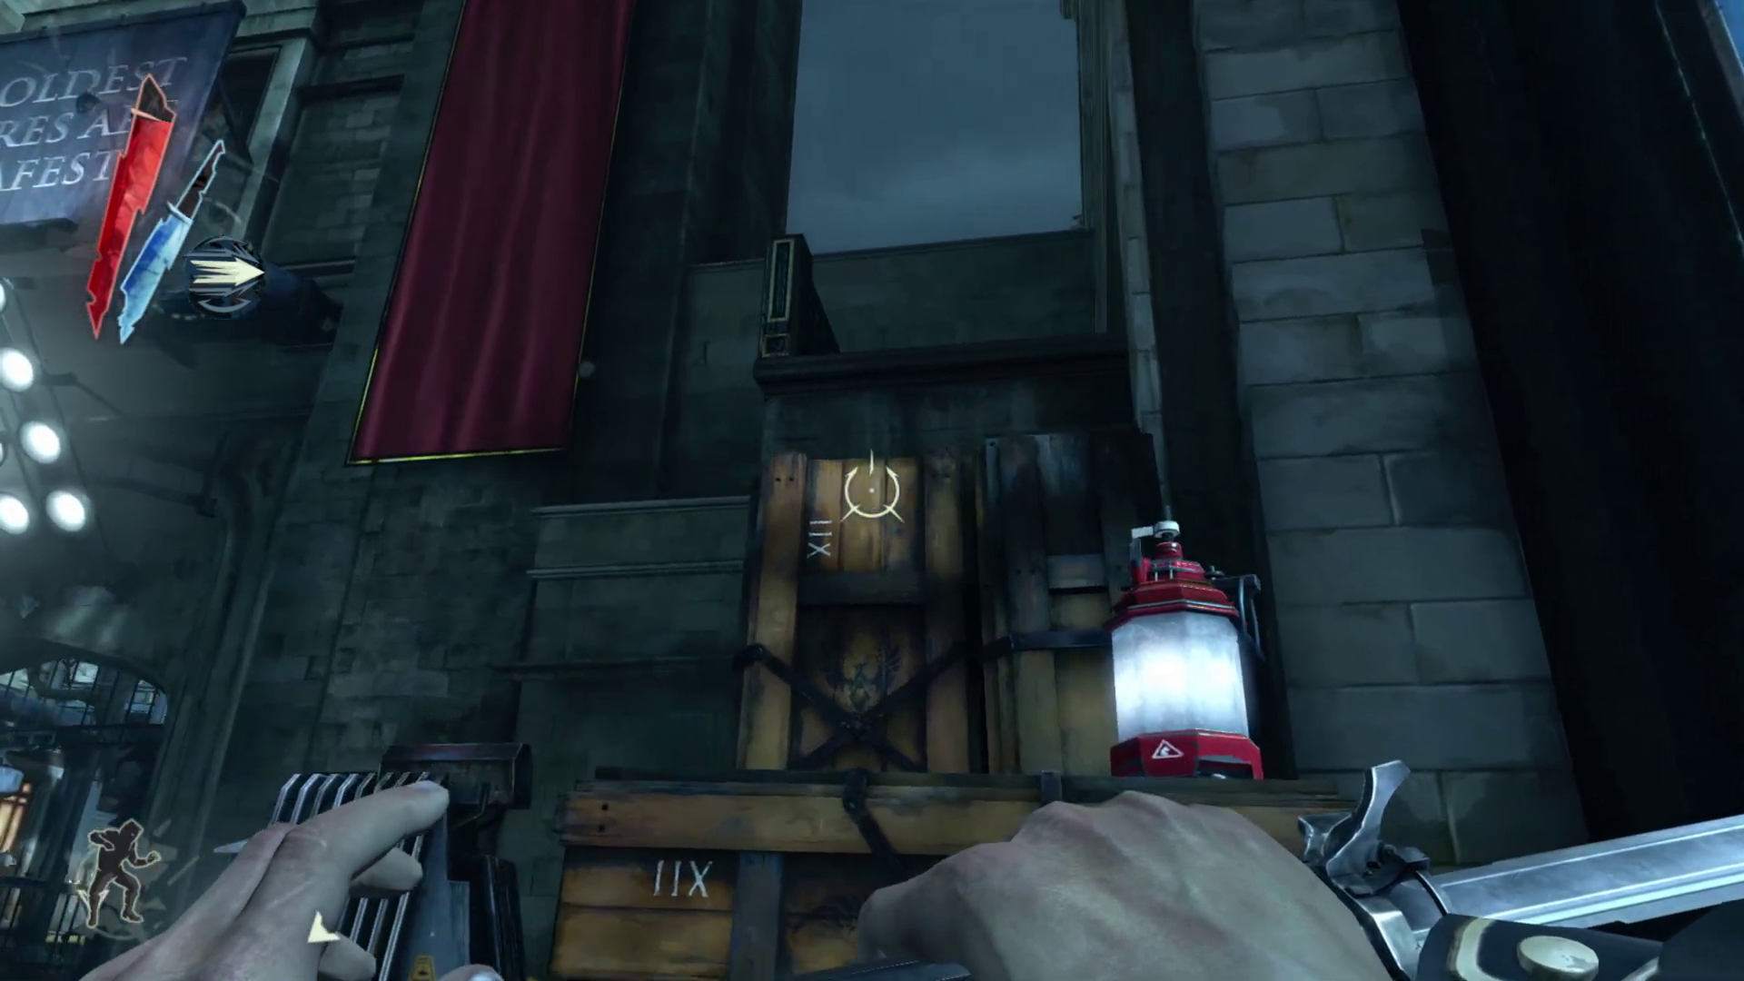
pyautogui.rightClick(872, 491)
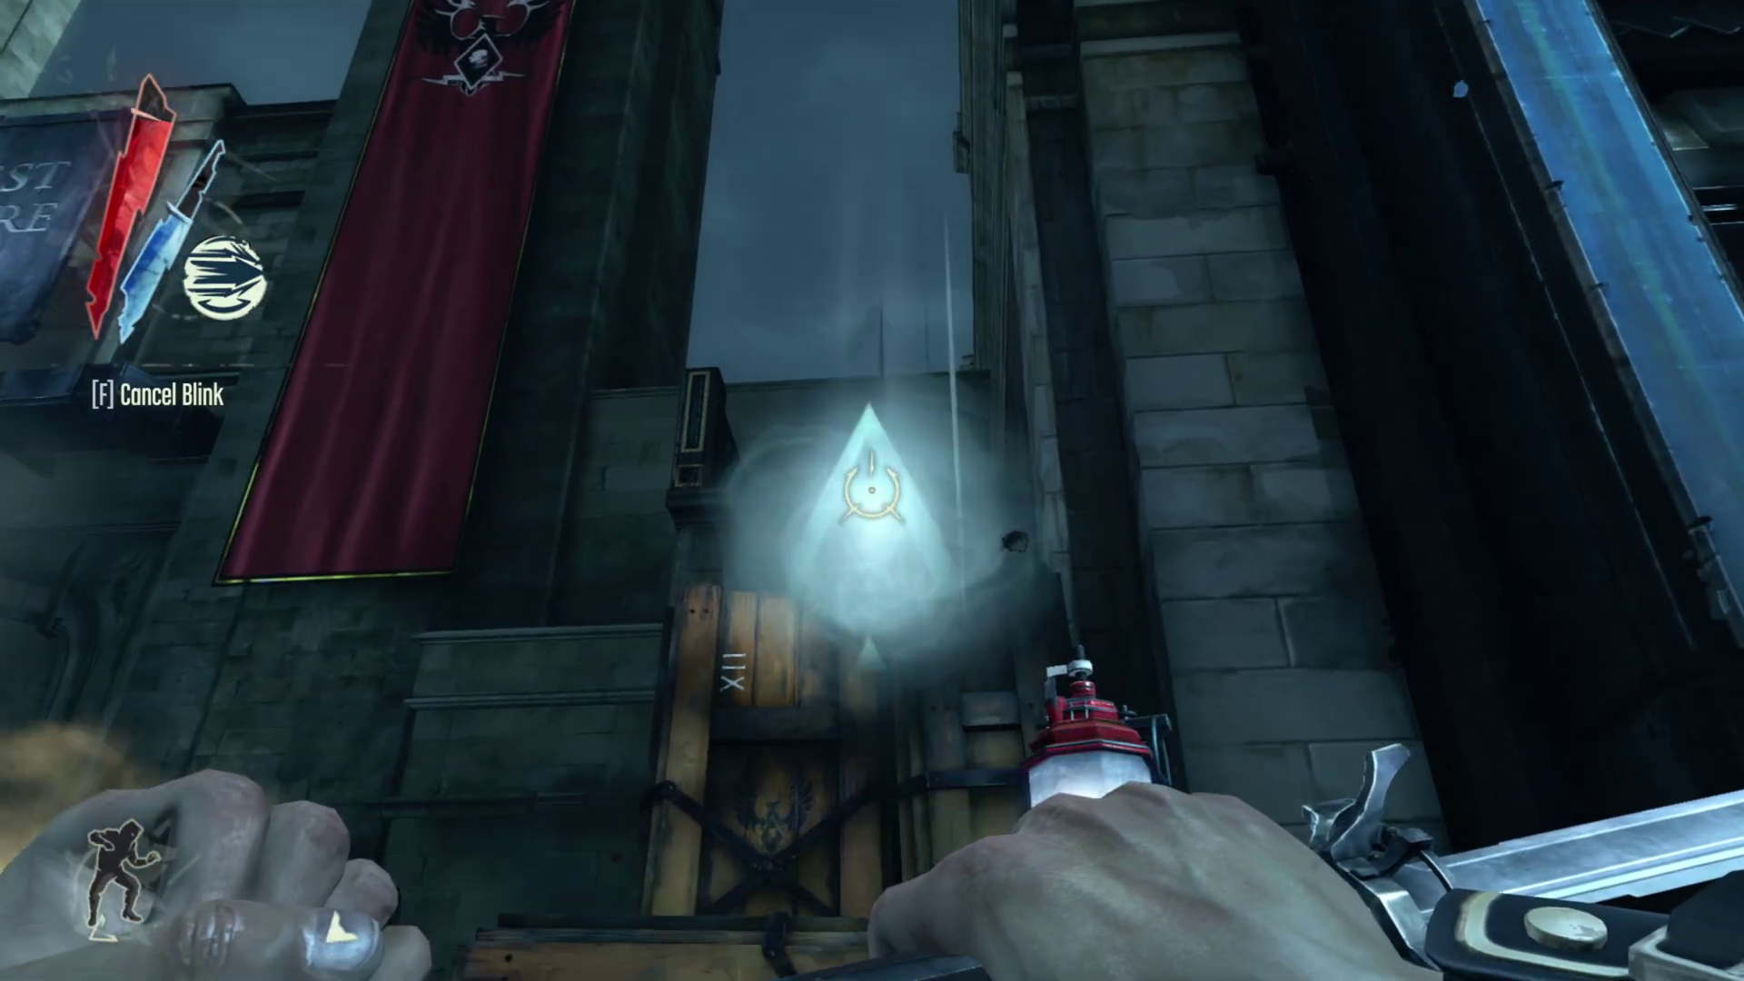
pyautogui.rightClick(873, 490)
pyautogui.rightClick(872, 490)
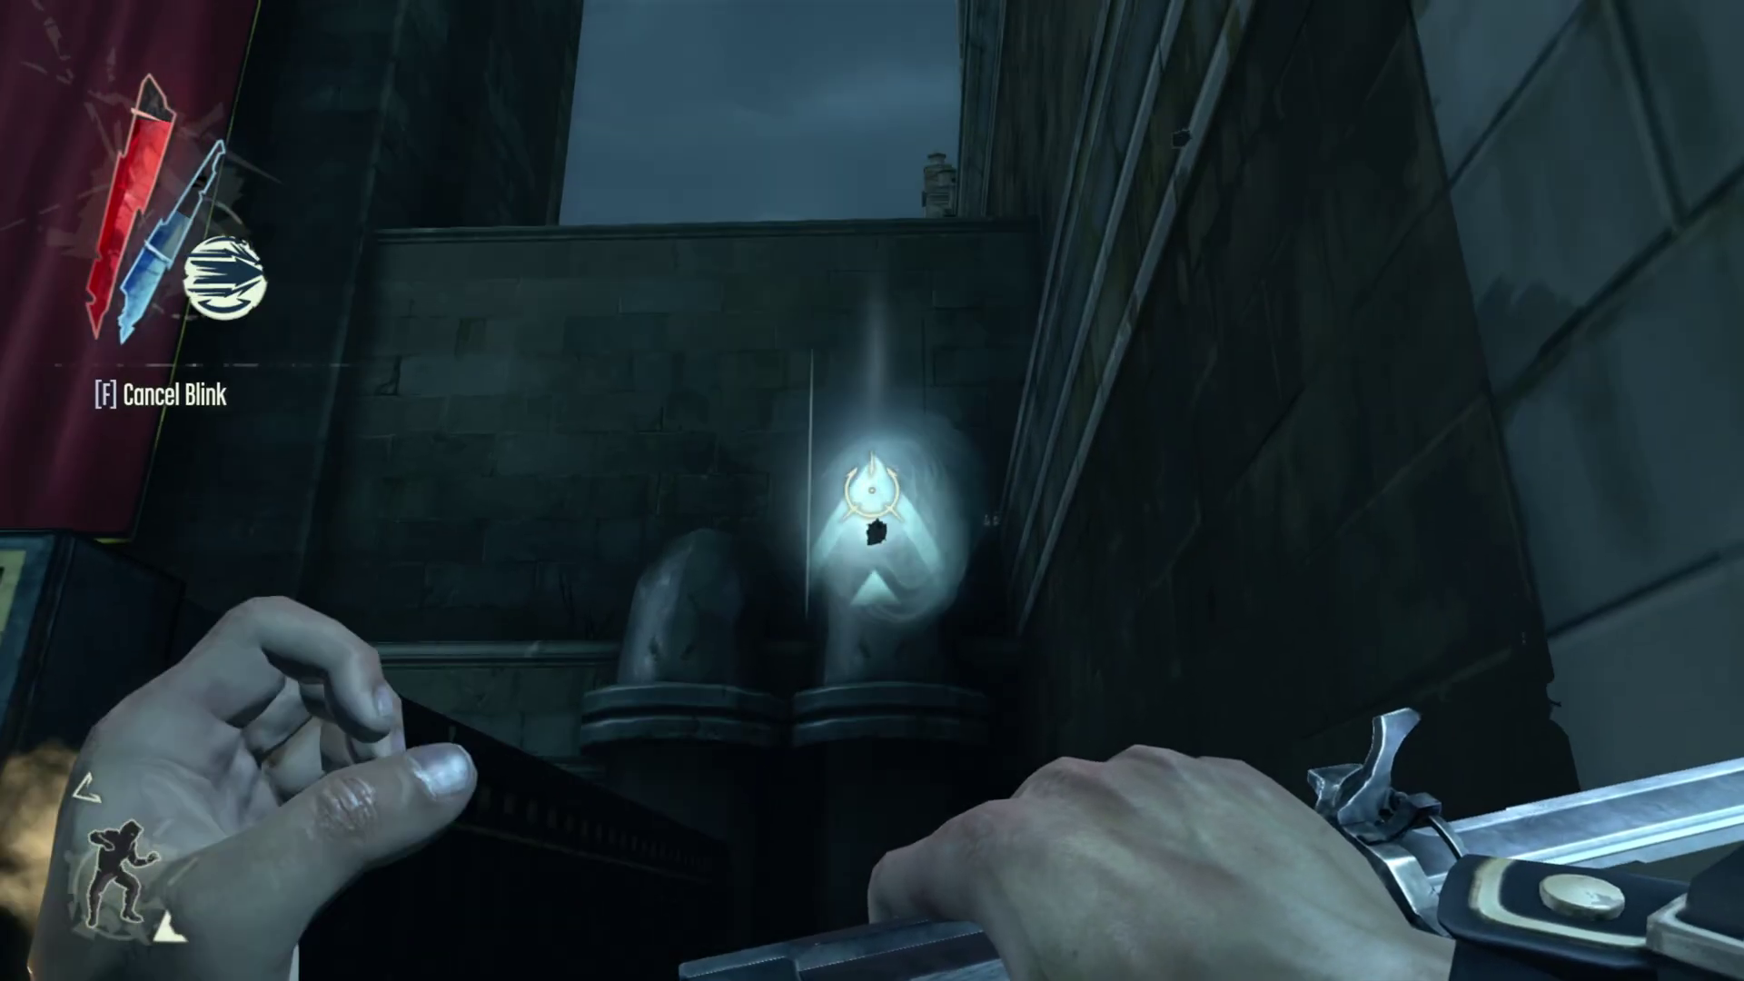
pyautogui.rightClick(872, 491)
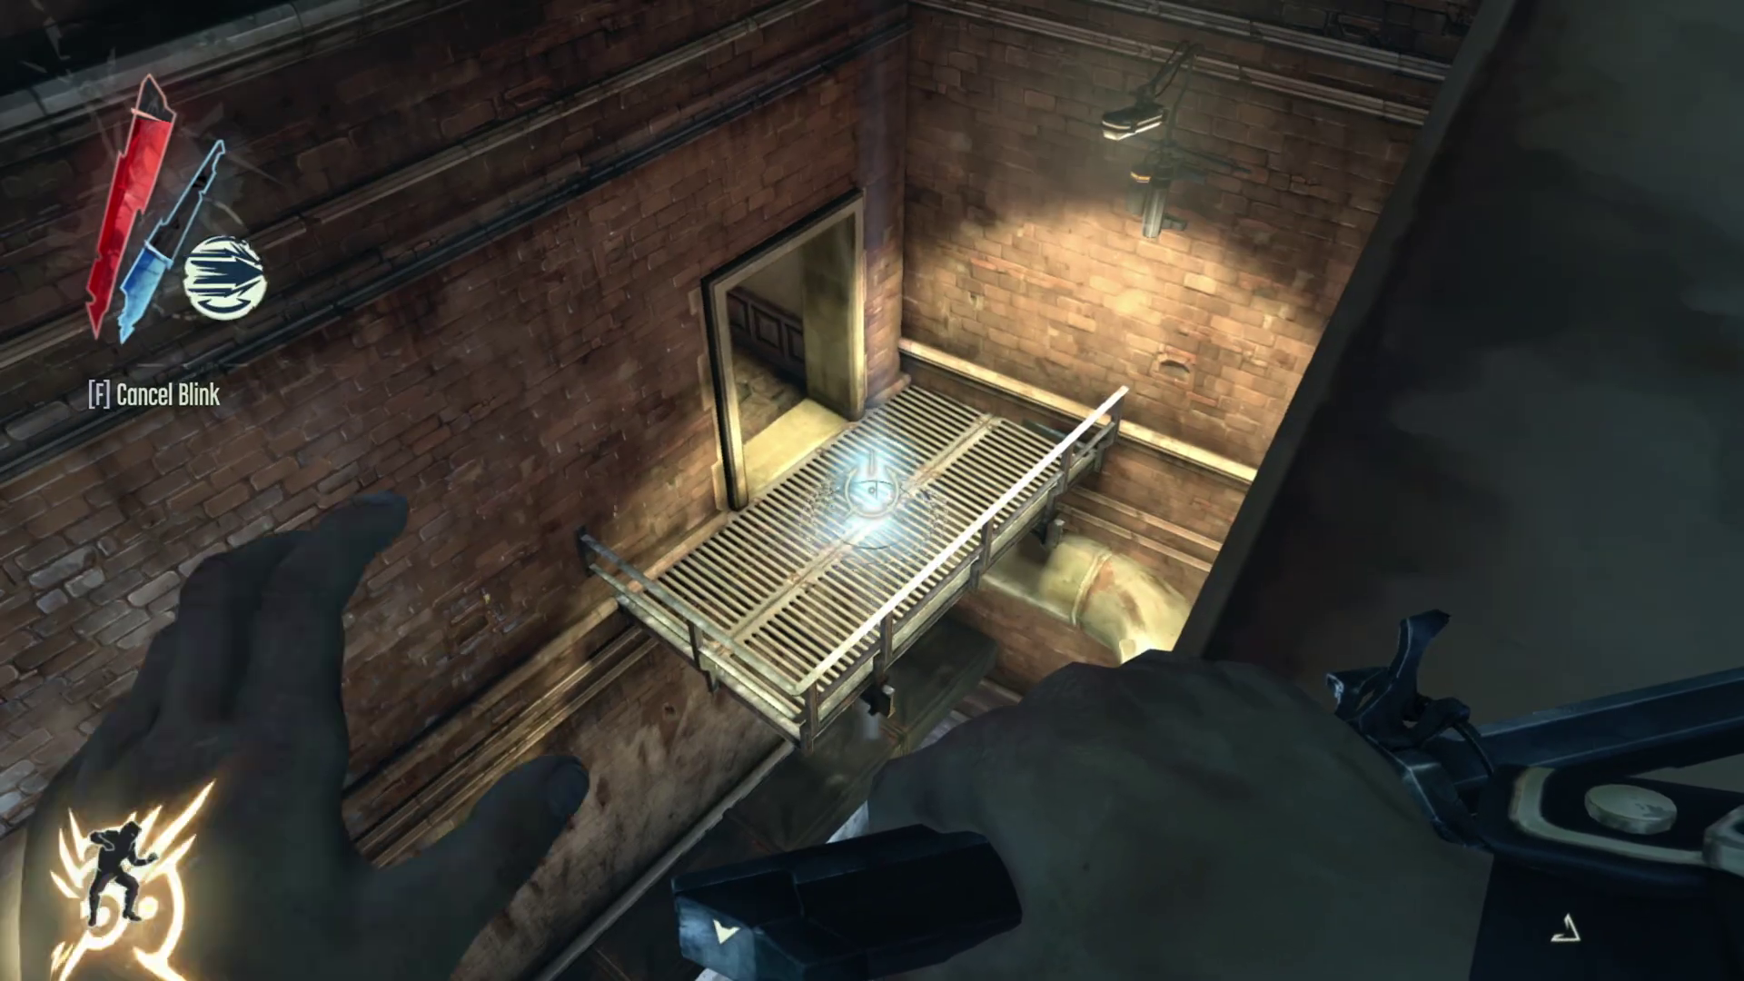
# Step: Blink down onto the balcony grate and walk to the table with the Hemlock Essence
pyautogui.rightClick(873, 490)
pyautogui.press('w')
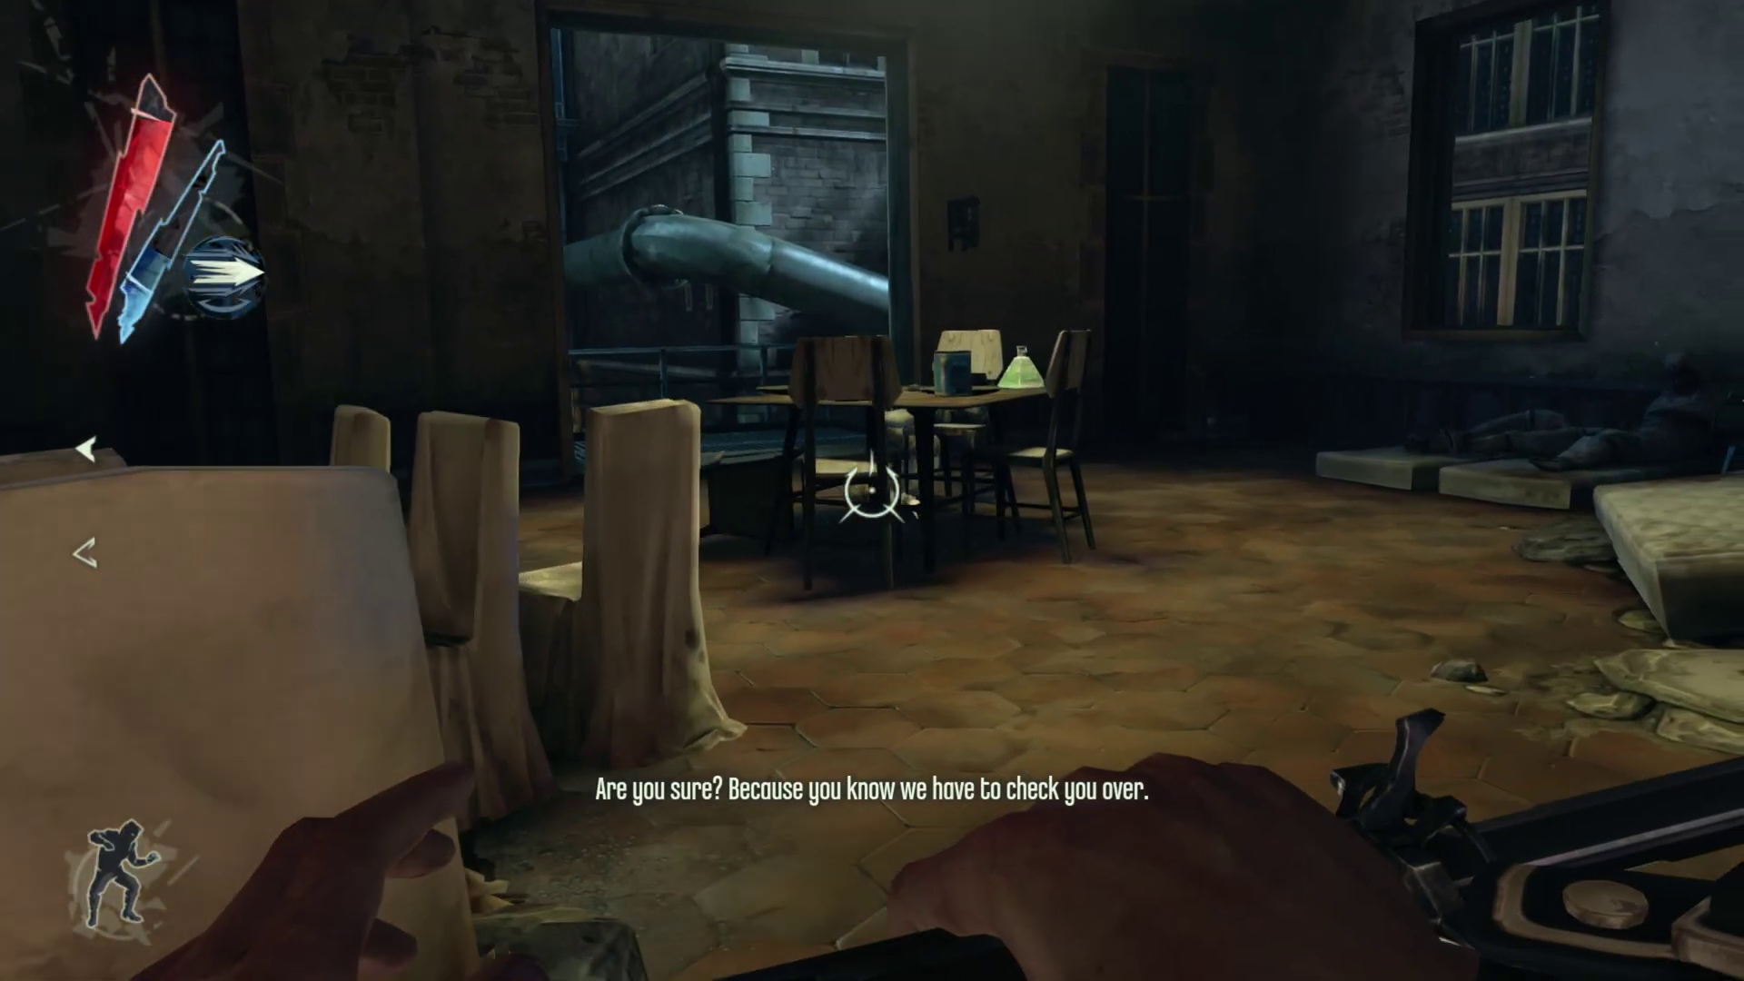
pyautogui.press('w')
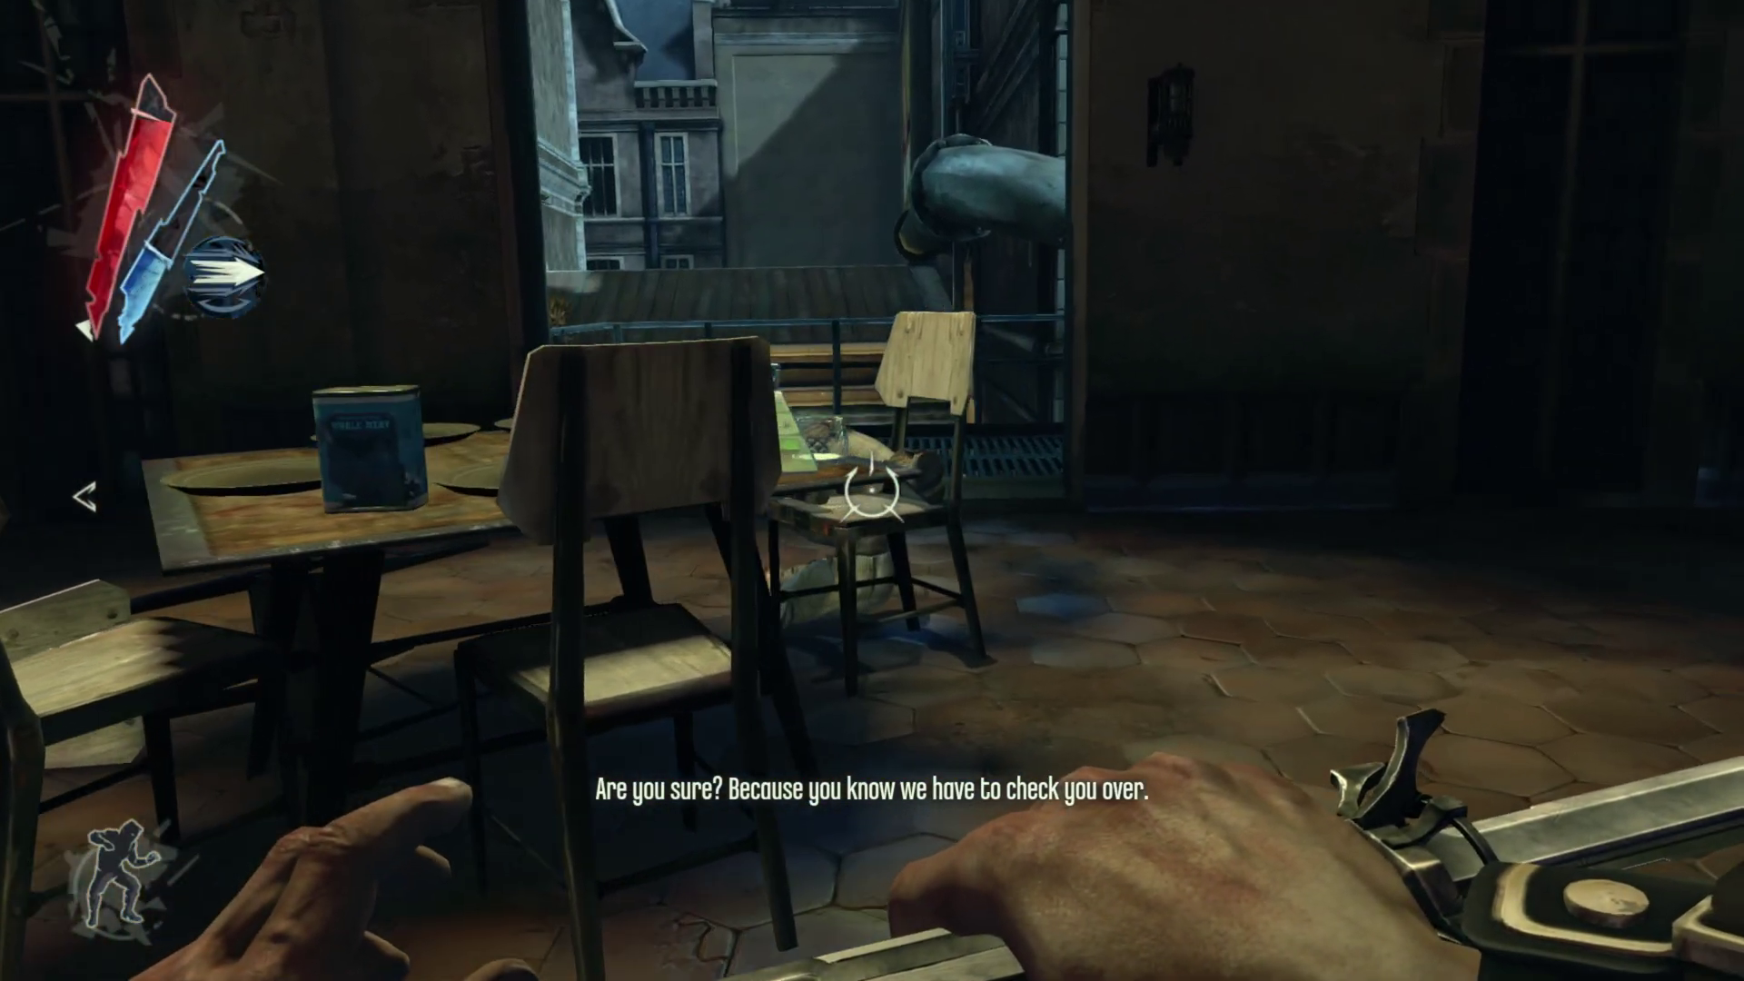
pyautogui.press('w')
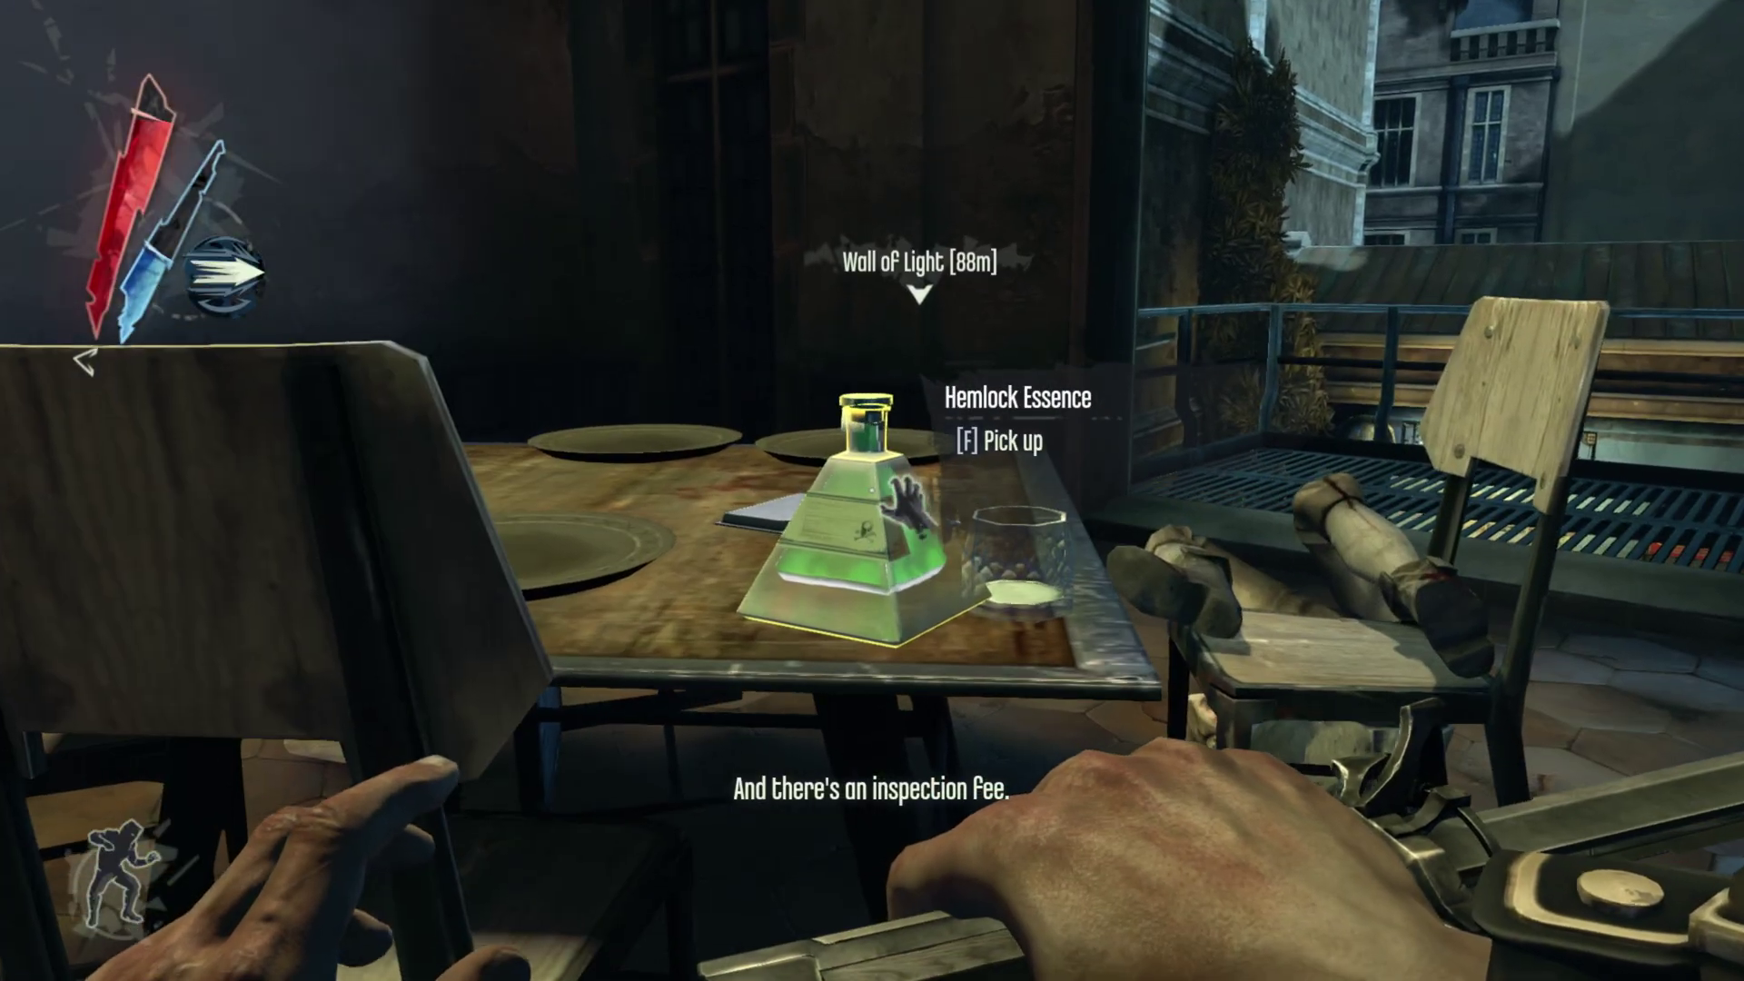
# Step: Collect the coins, close the Mother's Journal and look out from the balcony before returning inside
pyautogui.press('f')
pyautogui.press('f')
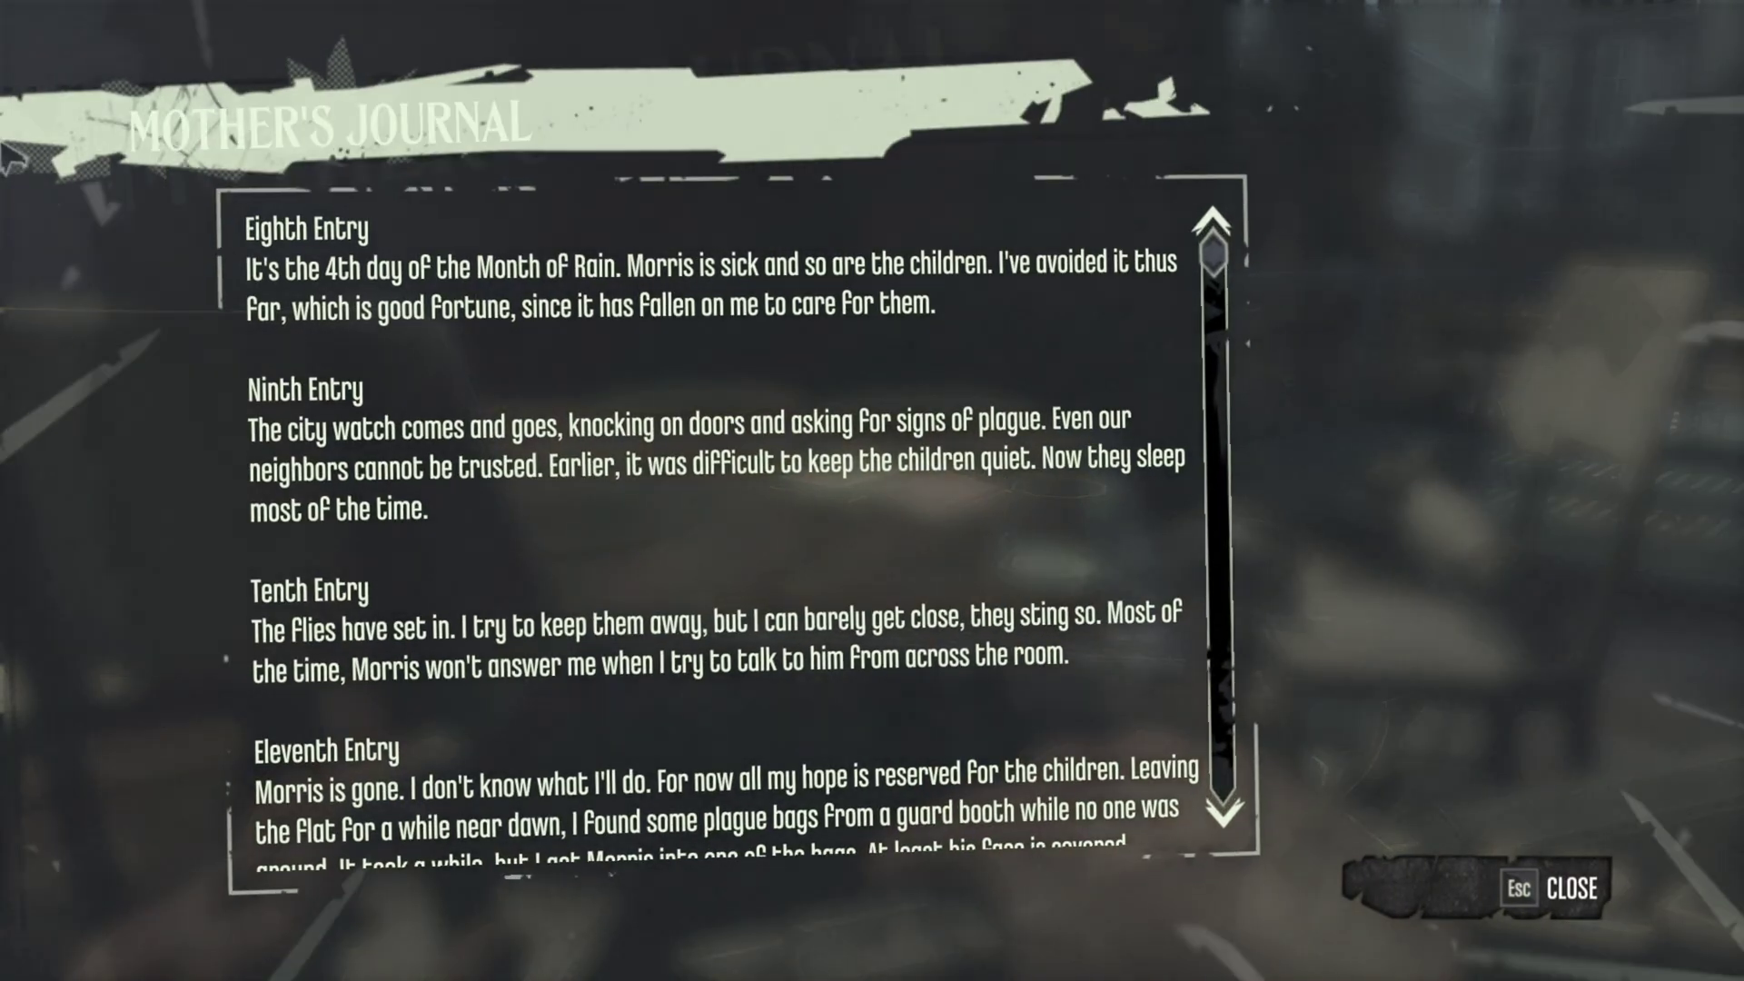
pyautogui.press('Escape')
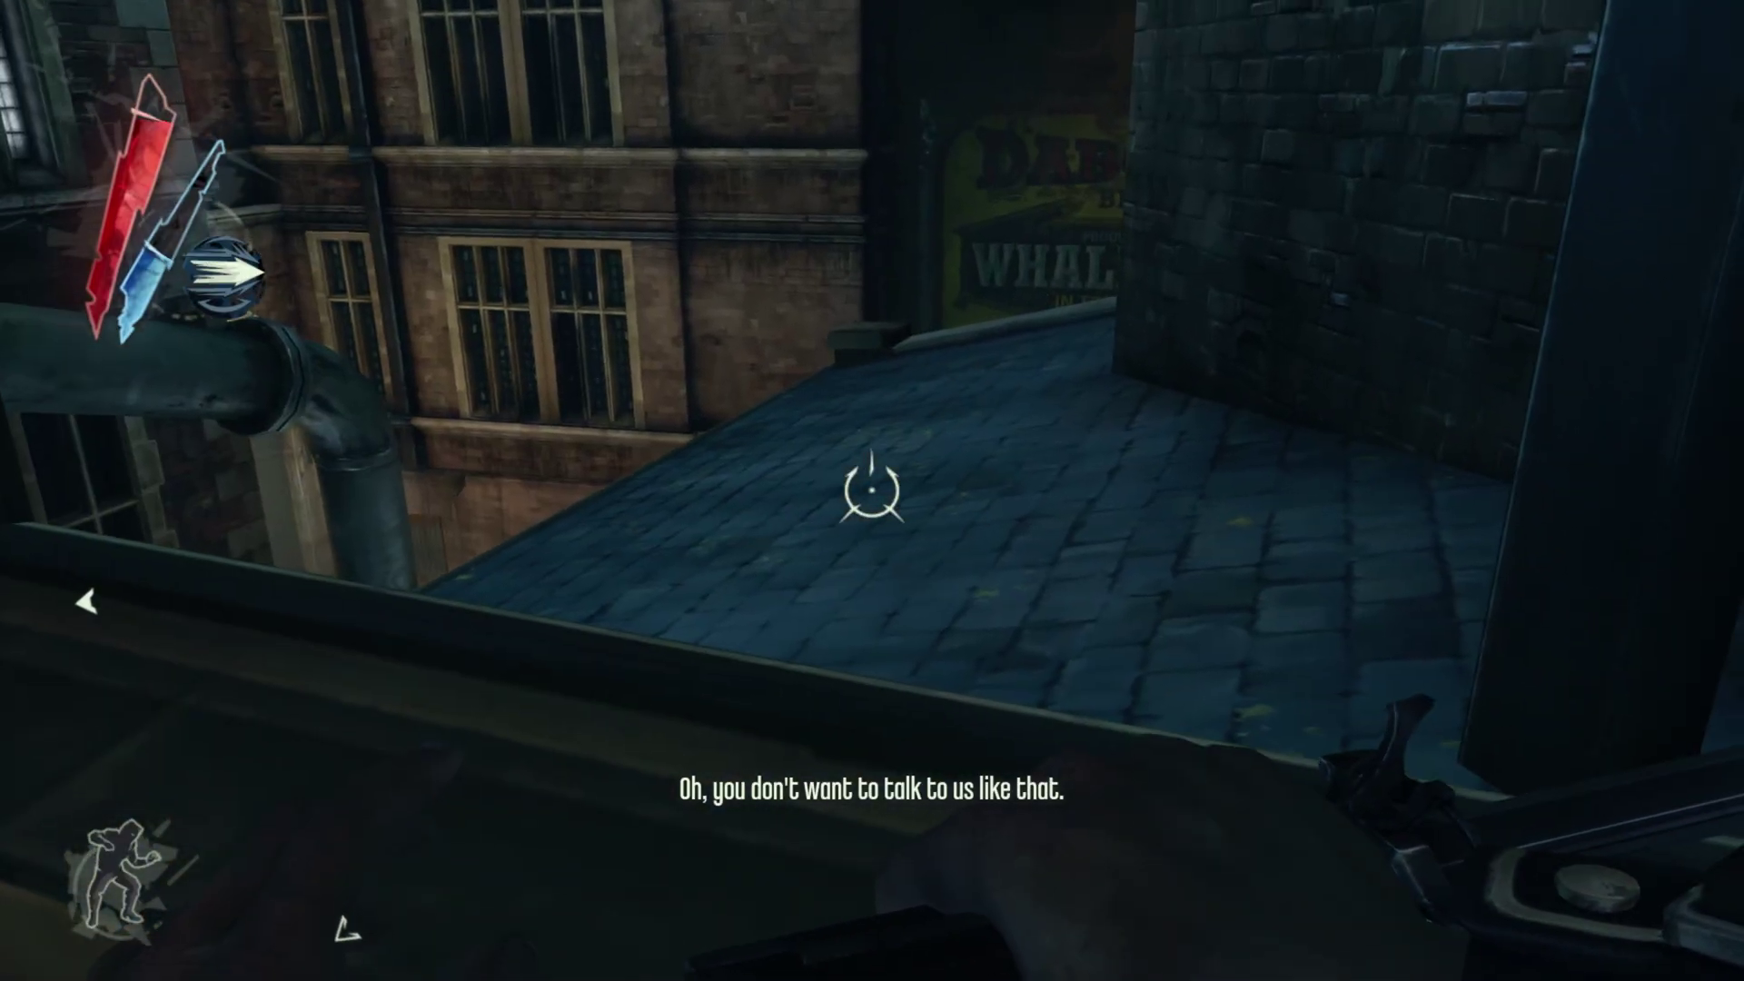
pyautogui.press('w')
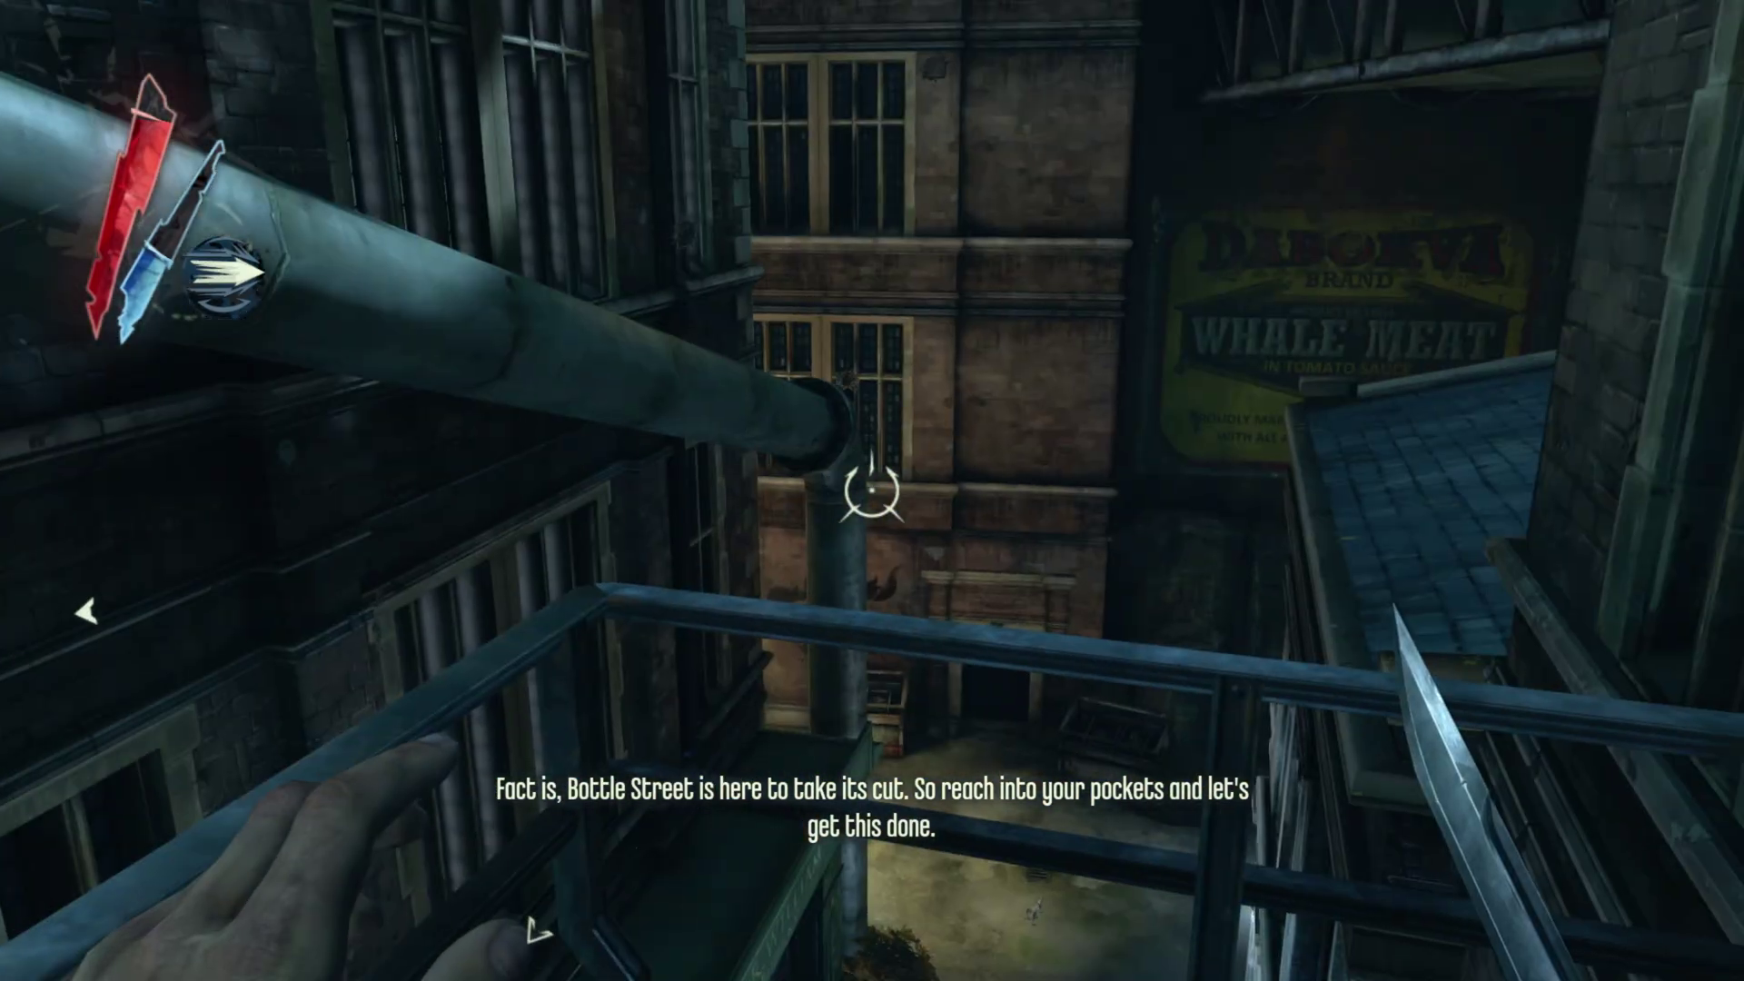
pyautogui.press('w')
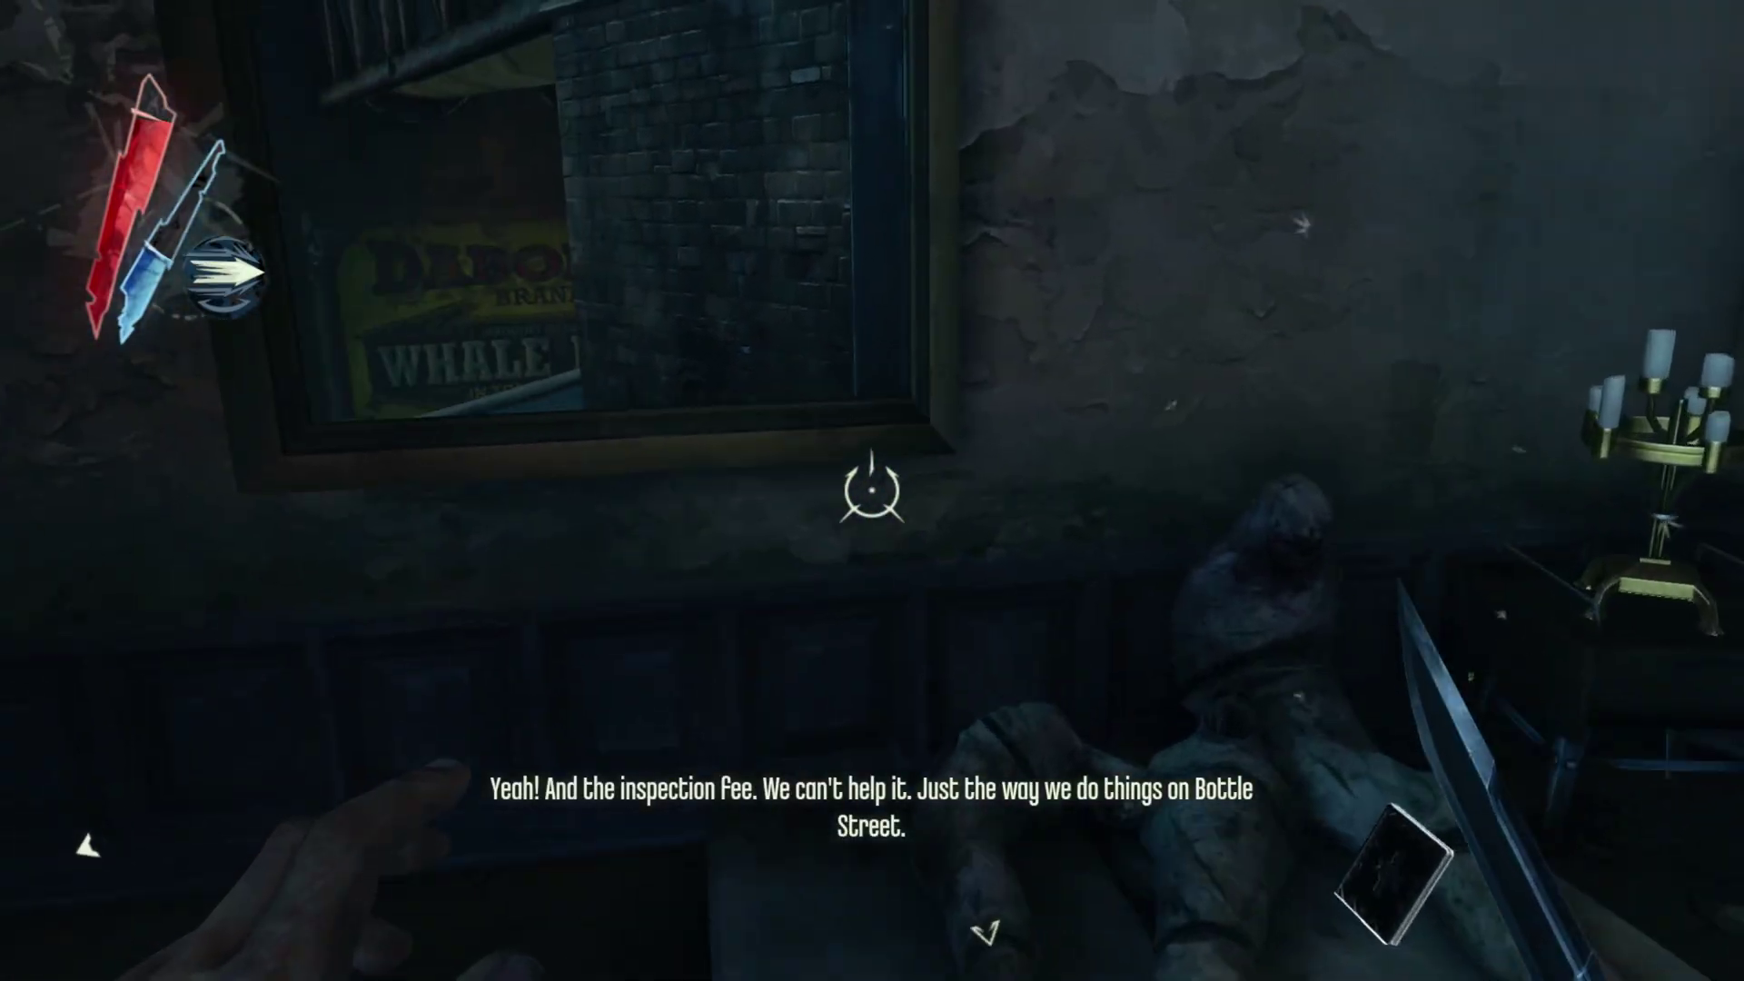
# Step: Blink out the window onto the rooftop and across the pipes to the far wall
pyautogui.rightClick(872, 490)
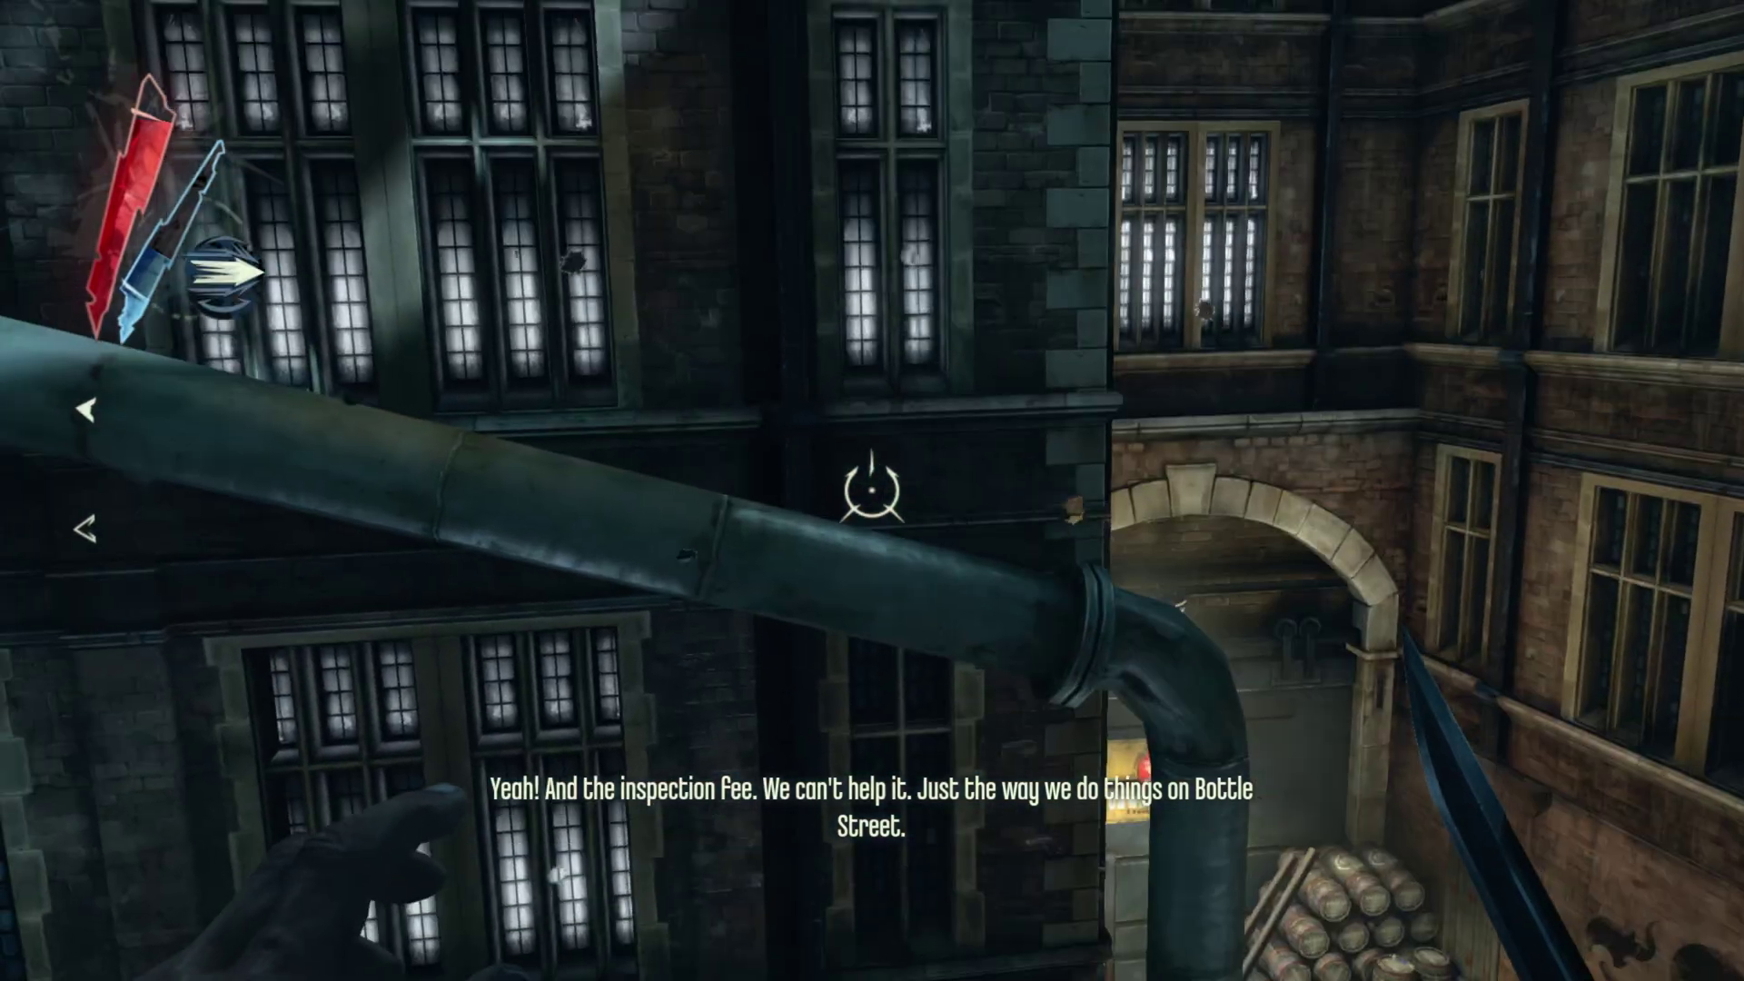
pyautogui.rightClick(872, 491)
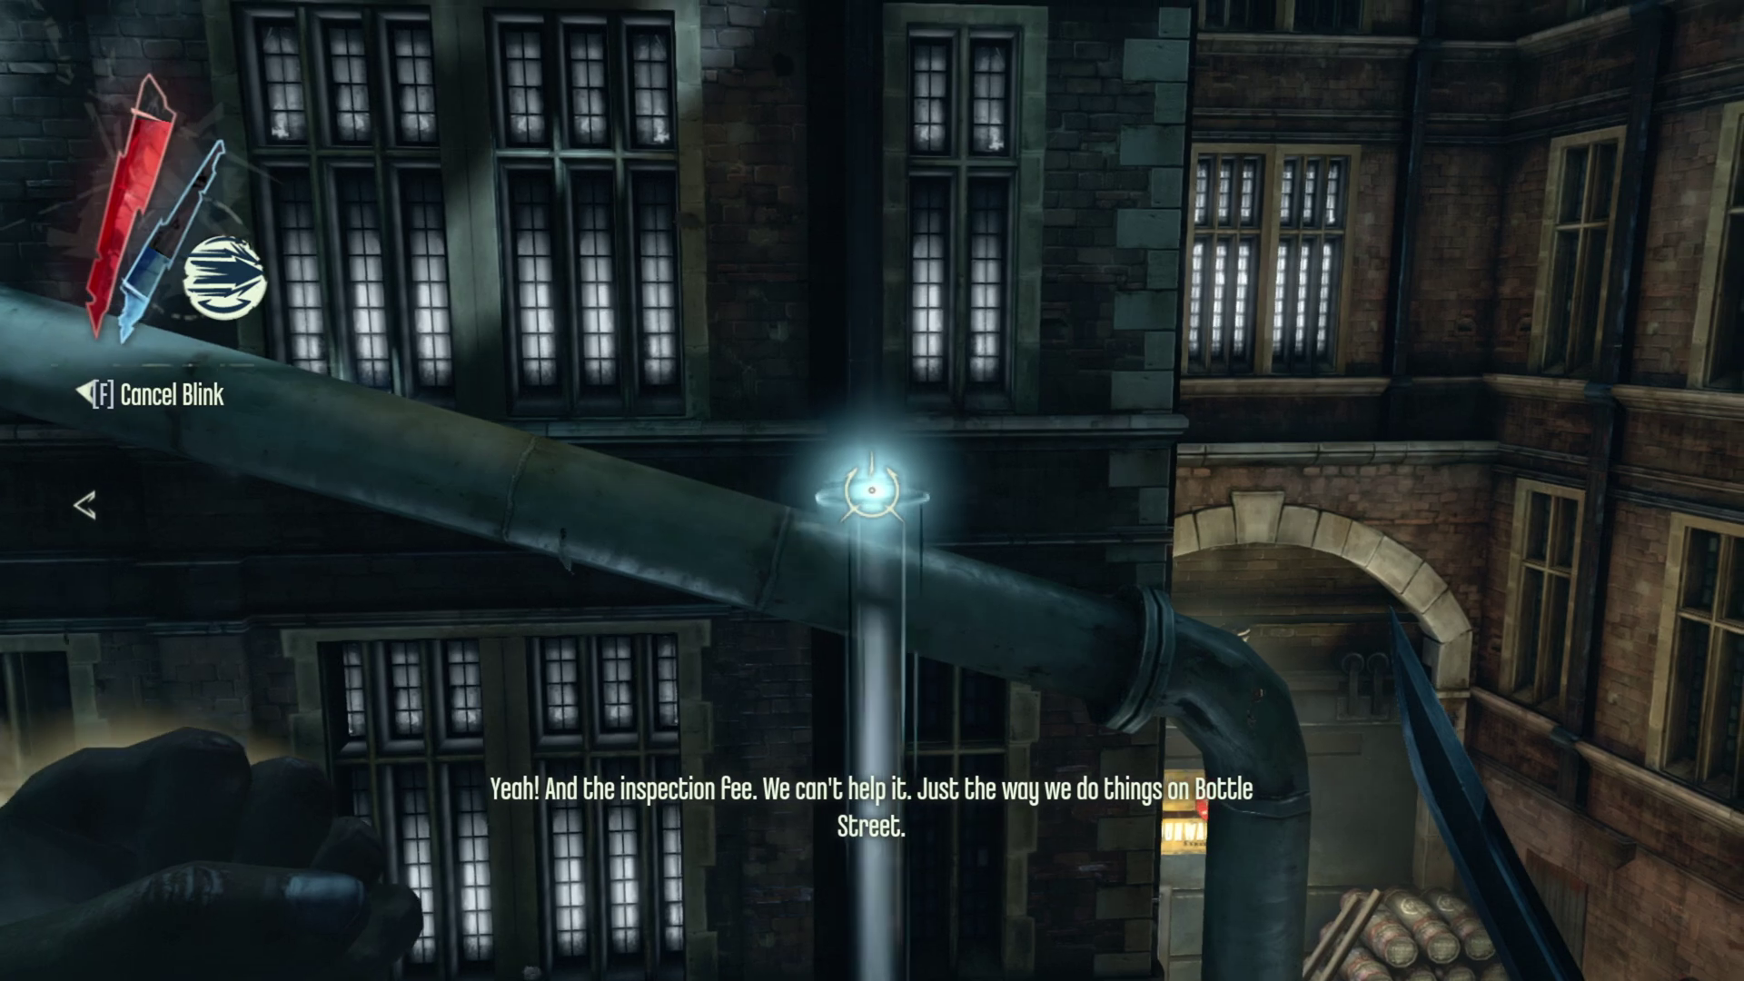
pyautogui.rightClick(873, 490)
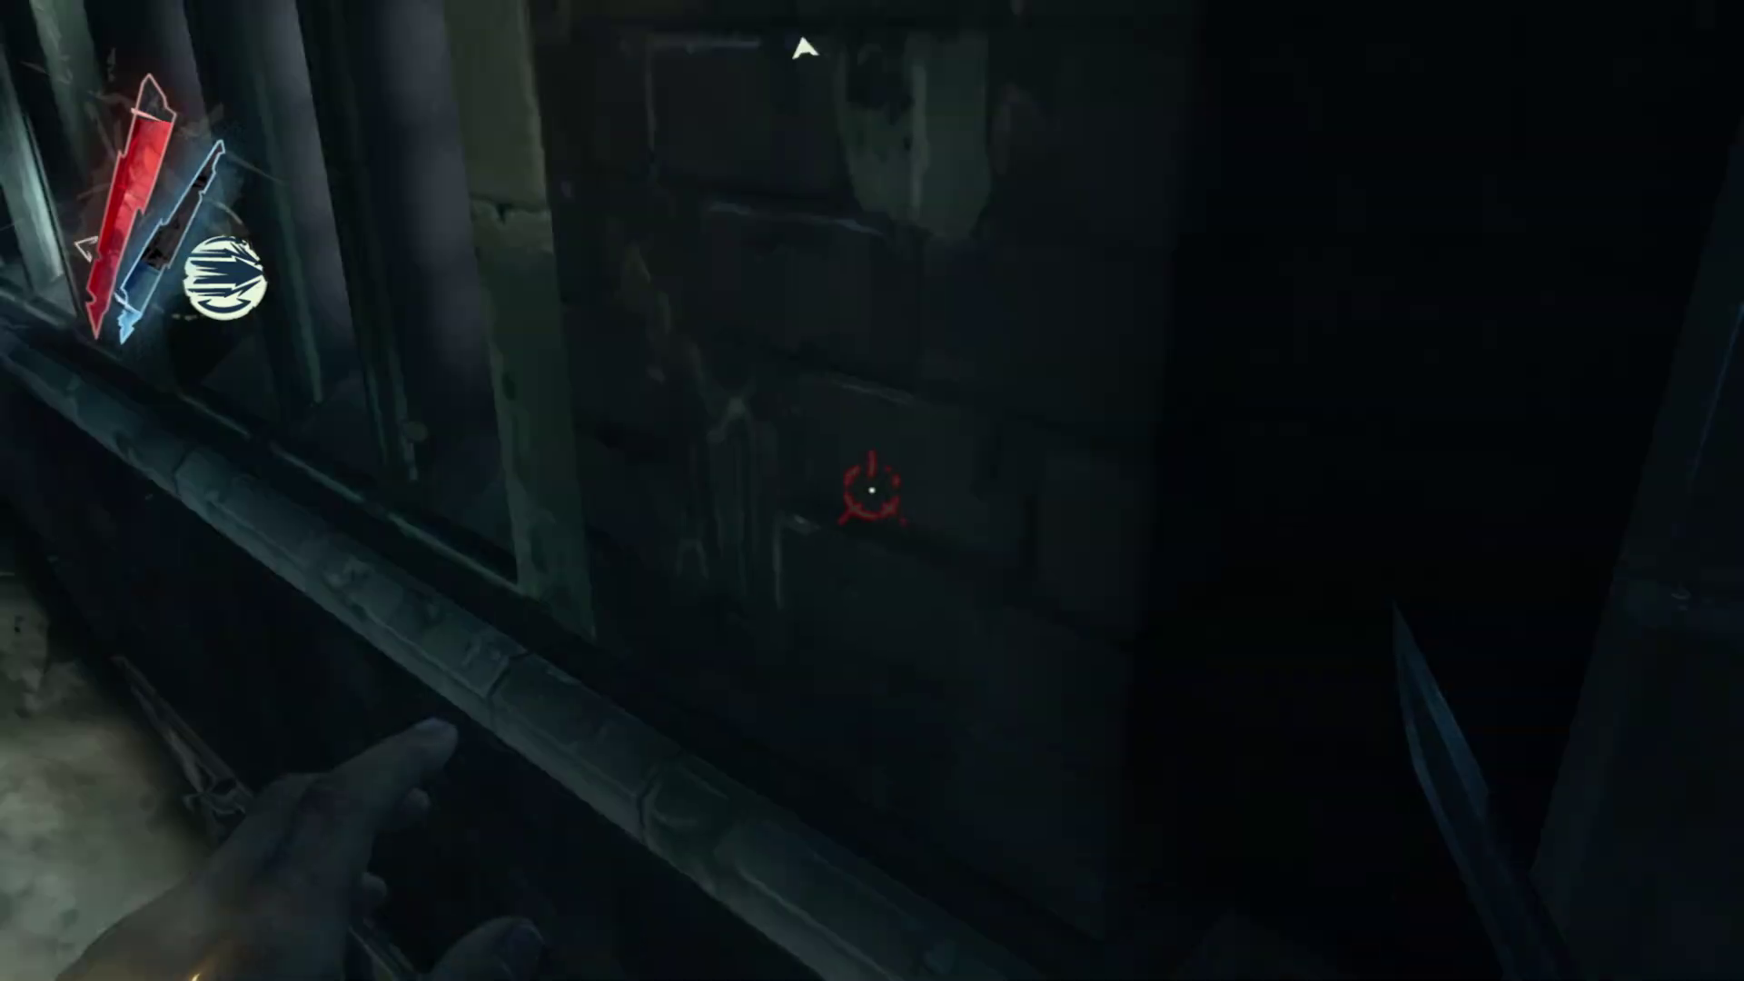